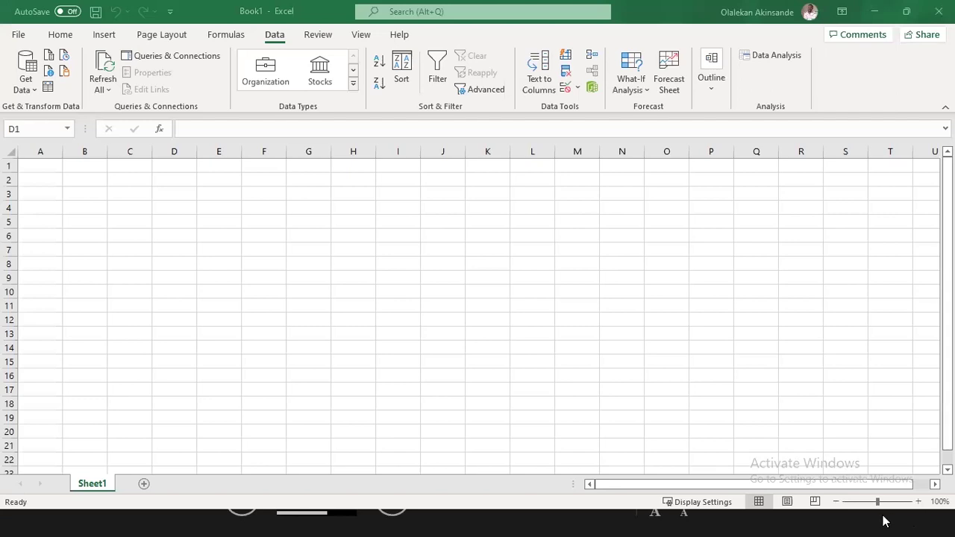
# Set the Windows display projection mode to Duplicate
pyautogui.press('super+p')
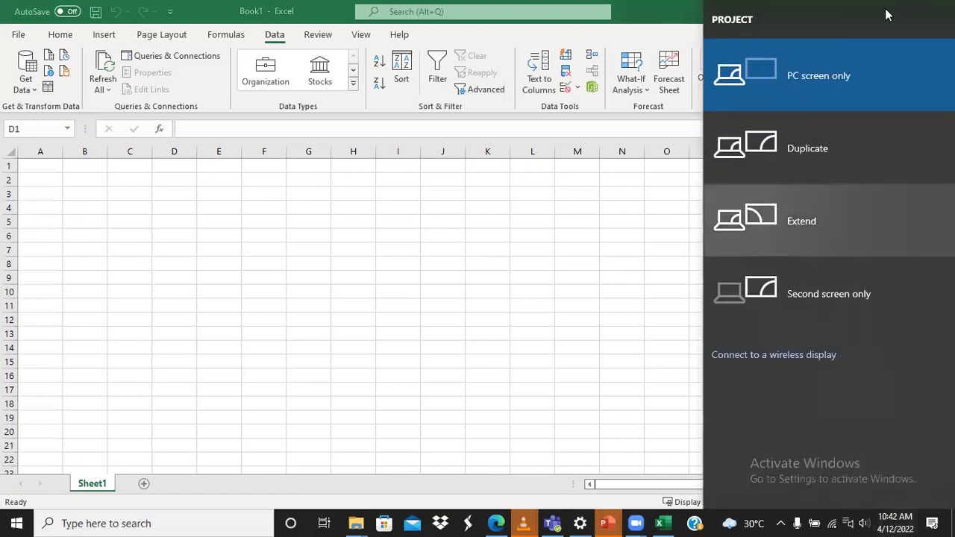
pyautogui.click(811, 105)
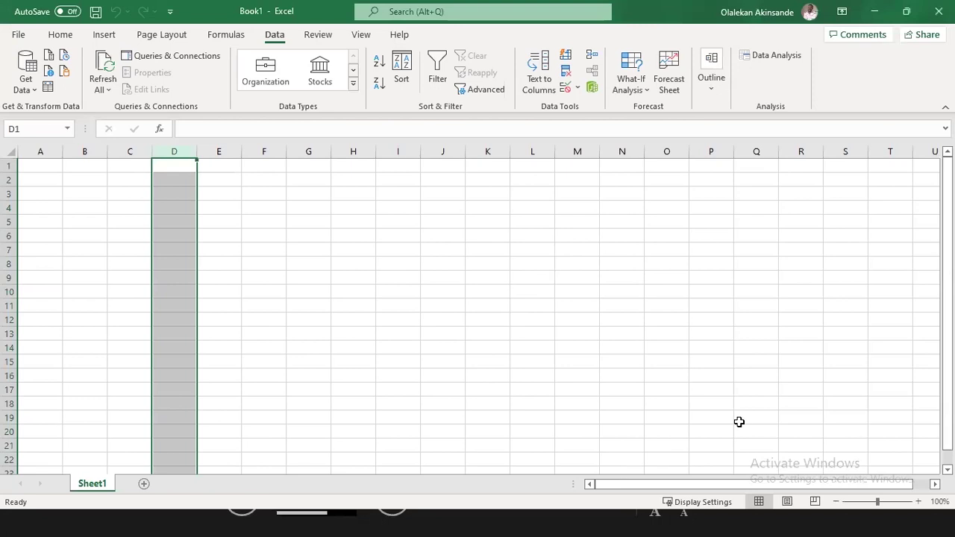
pyautogui.press('super+p')
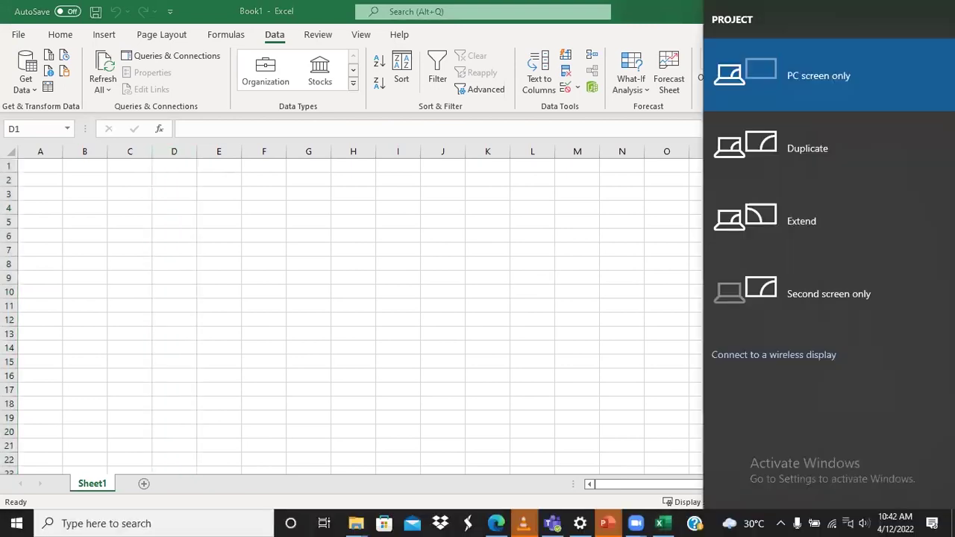
pyautogui.click(923, 141)
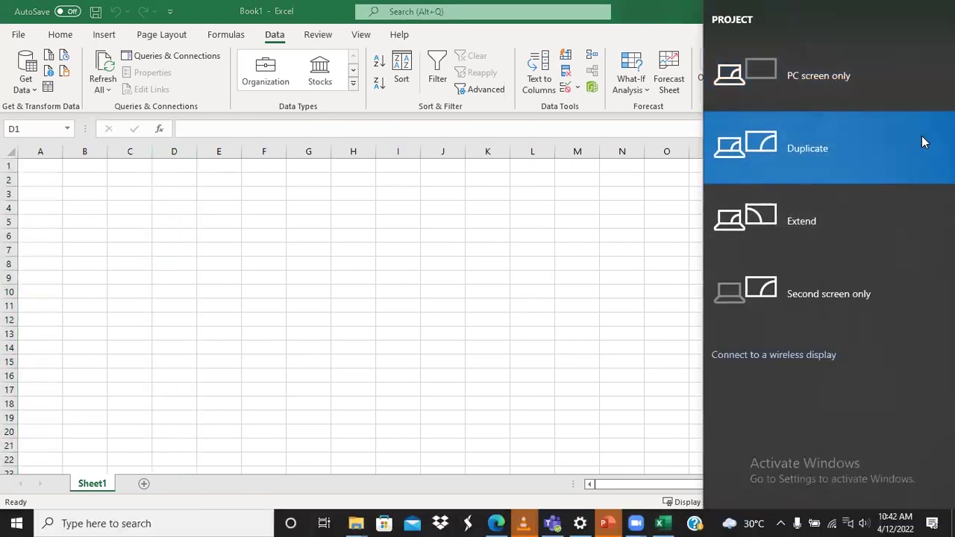
pyautogui.press('super+p')
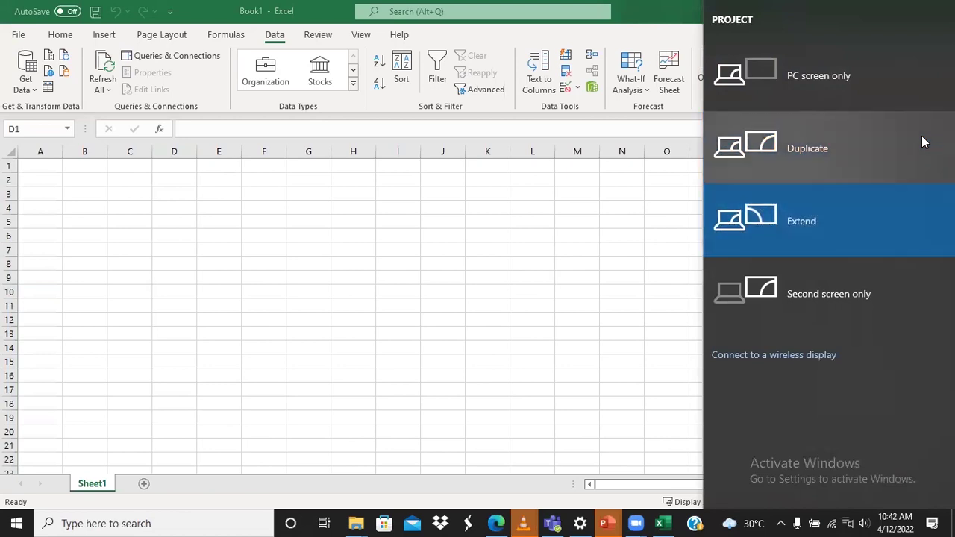
pyautogui.click(923, 142)
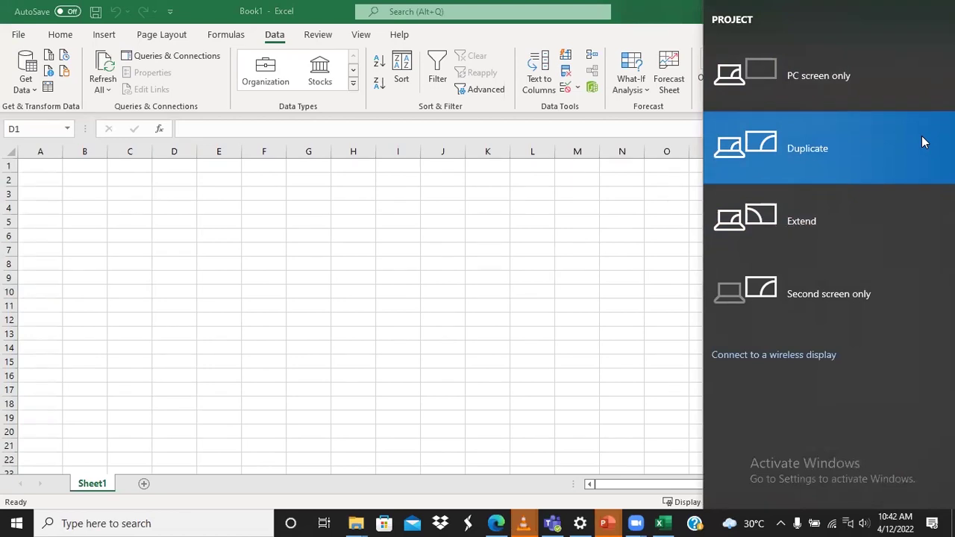
pyautogui.click(923, 142)
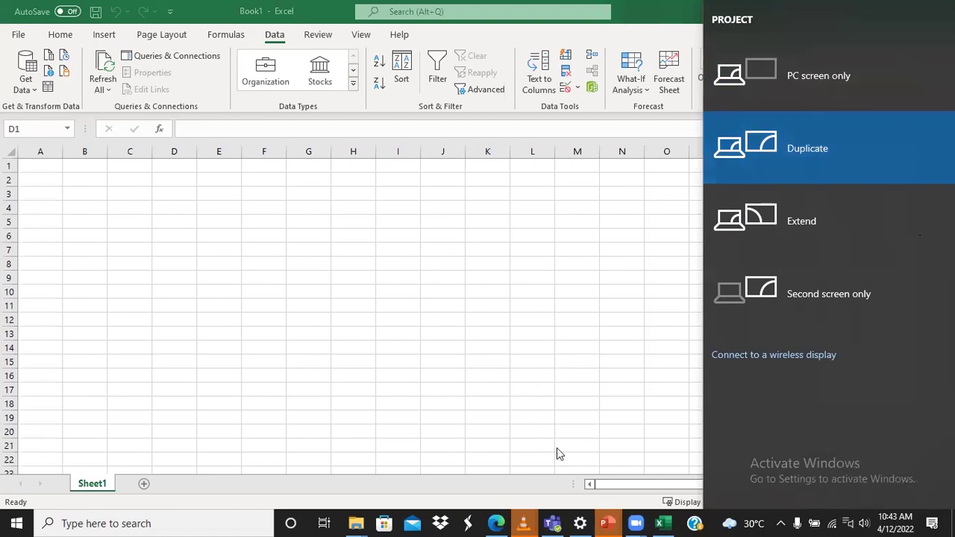
pyautogui.press('Return')
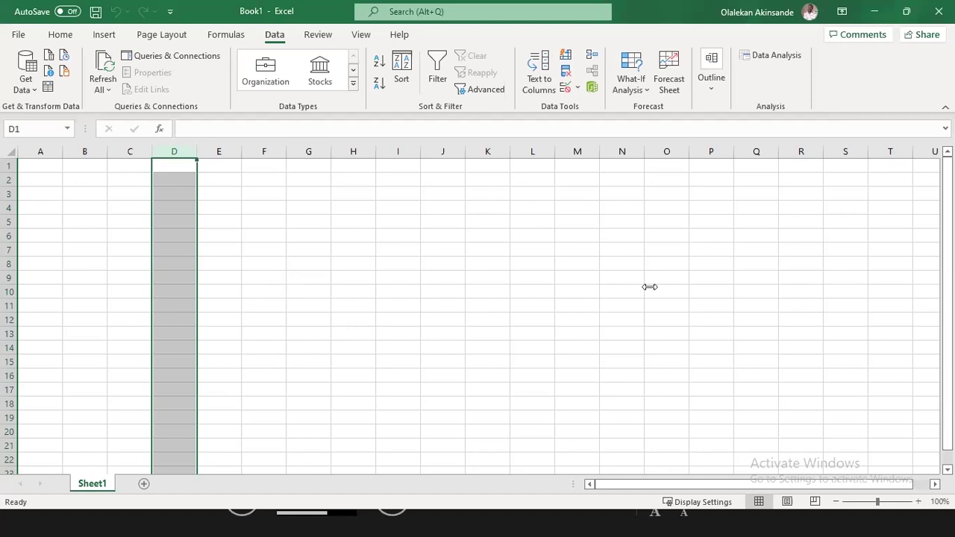
pyautogui.click(831, 124)
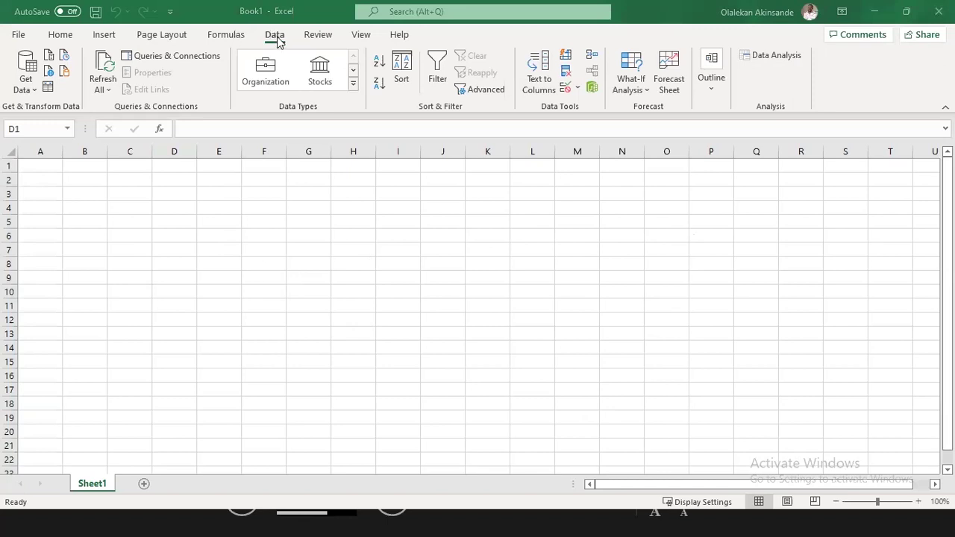
pyautogui.hotkey('ctrl', 'space')
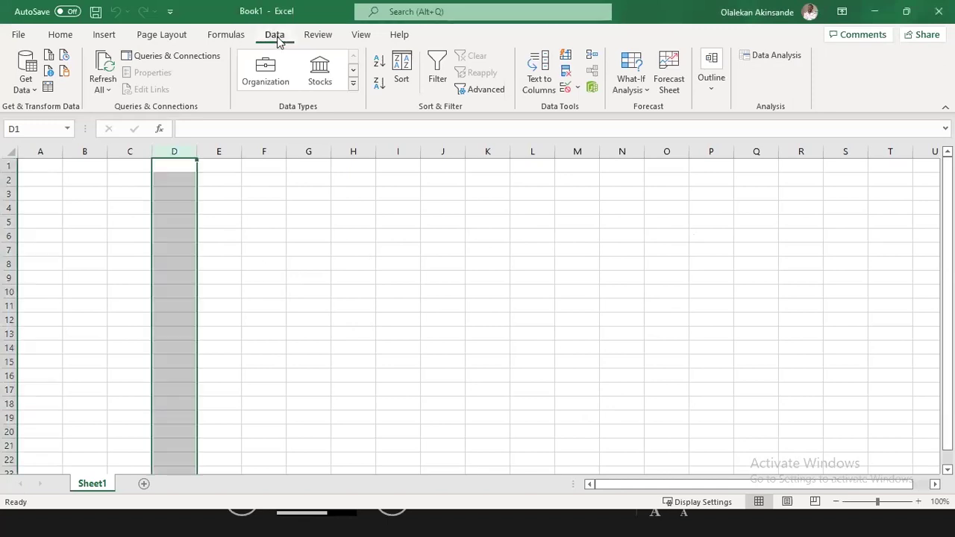
pyautogui.click(768, 63)
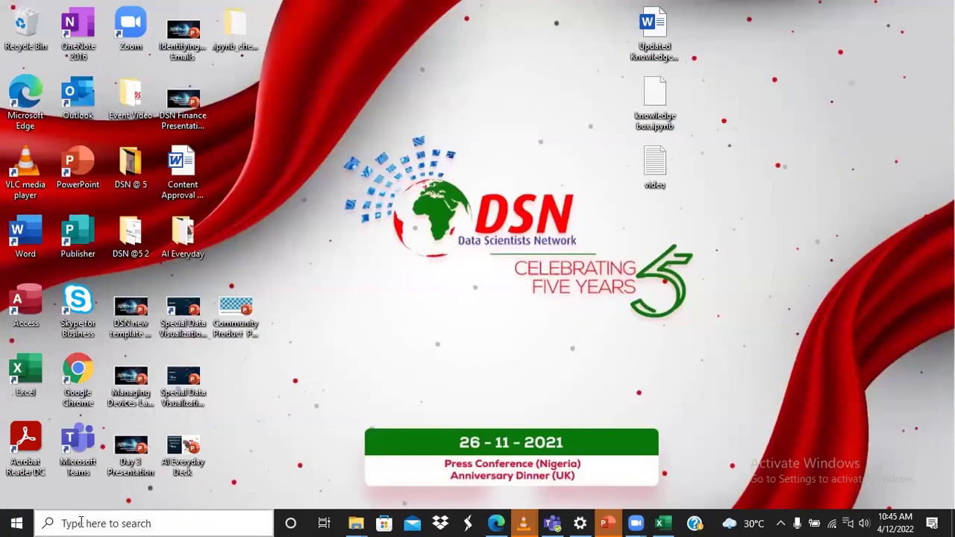
# Search the computer for the workbook "MR CHUKWUDI STORES_DSN DATA" and open it in Excel
pyautogui.click(82, 520)
pyautogui.write('da')
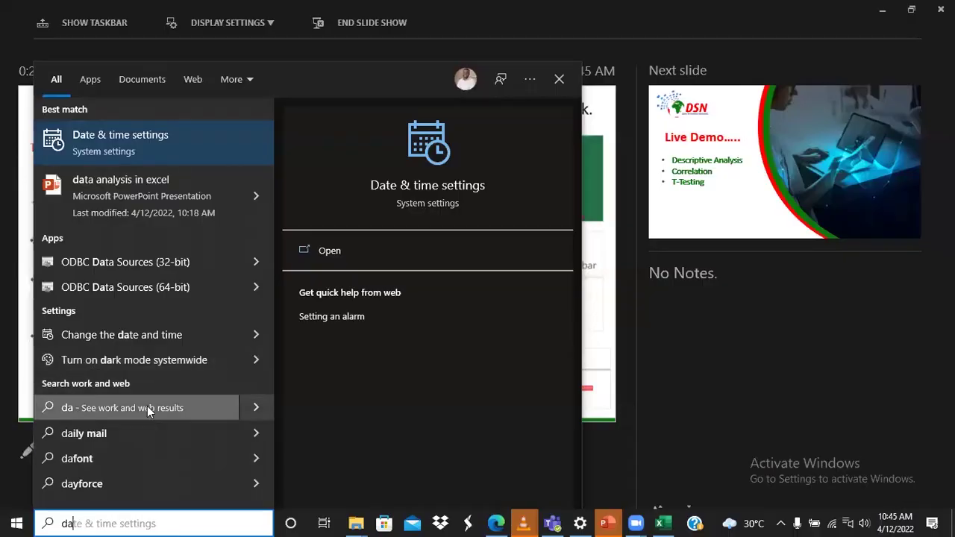
pyautogui.press('BackSpace')
pyautogui.press('BackSpace')
pyautogui.write('mr')
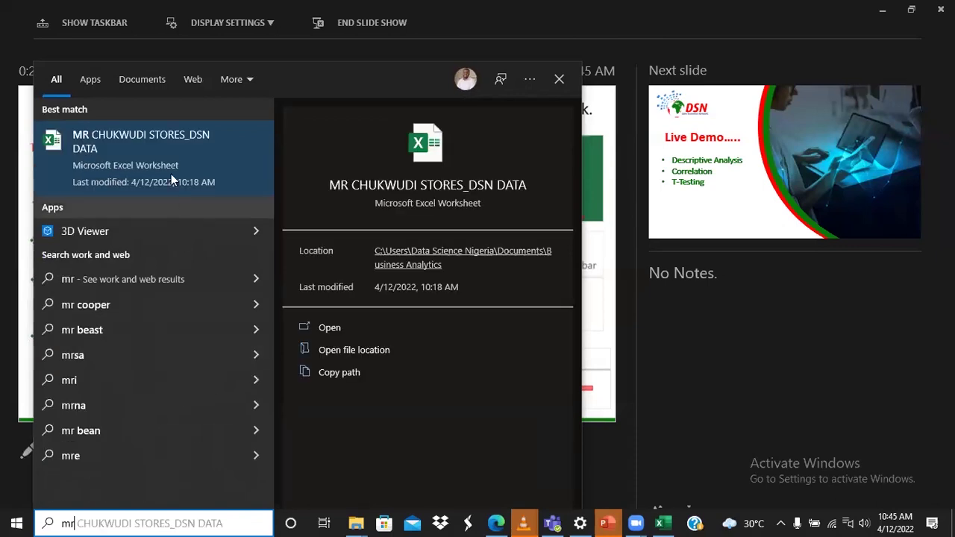
pyautogui.click(158, 148)
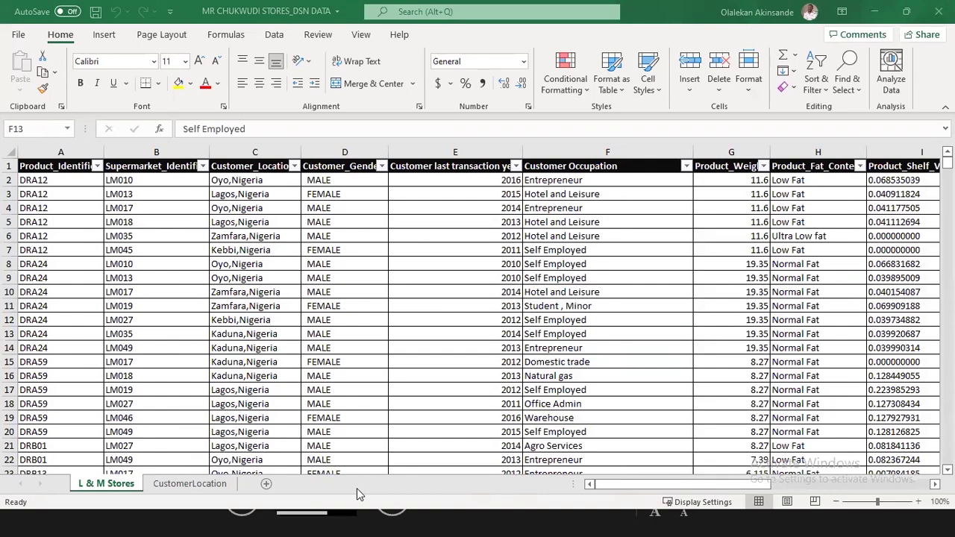
# Switch to the running PowerPoint slide show with the Analysis ToolPak activation instructions
pyautogui.press('super+d')
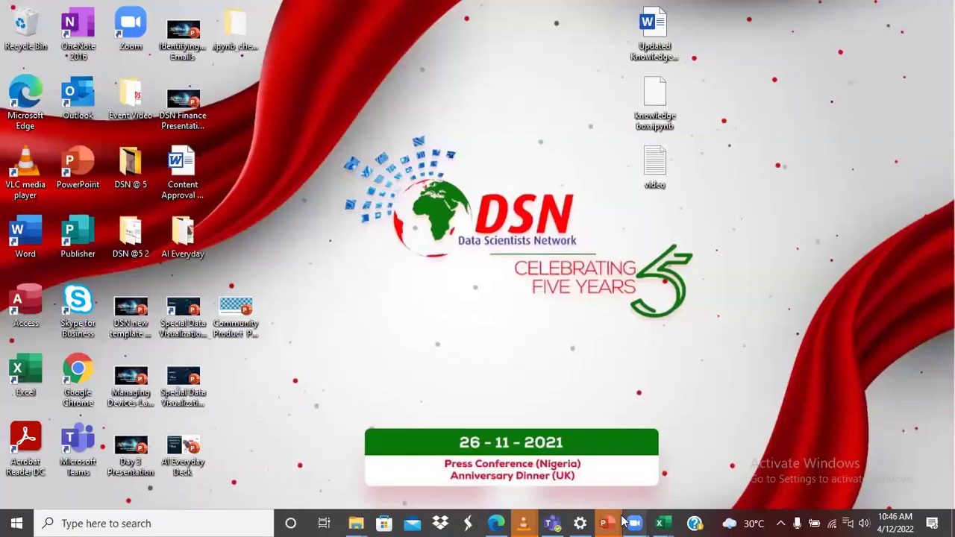
pyautogui.moveTo(609, 520)
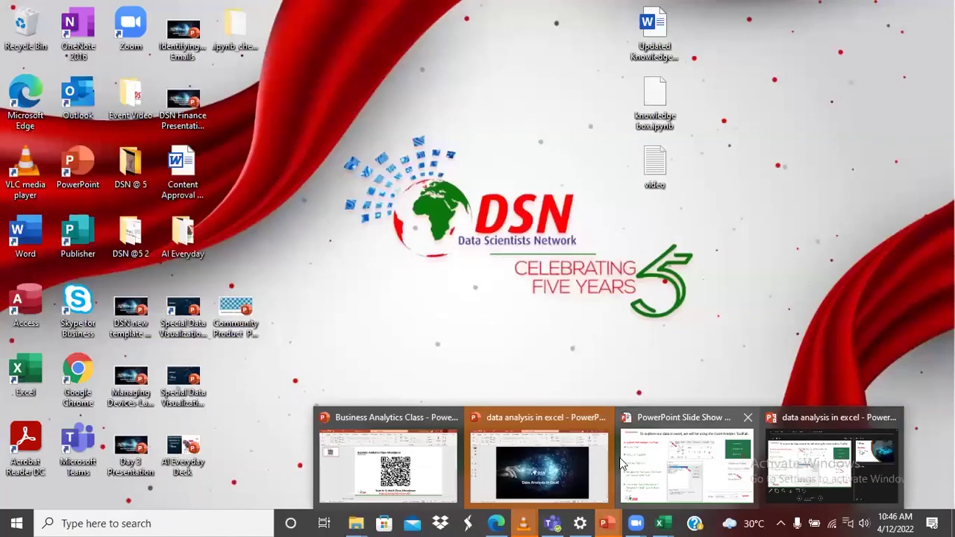
pyautogui.click(675, 468)
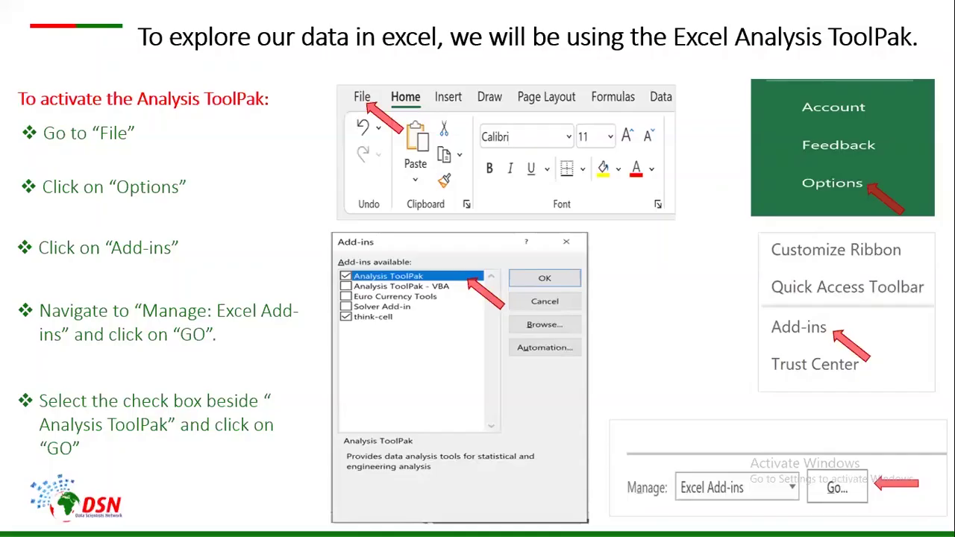
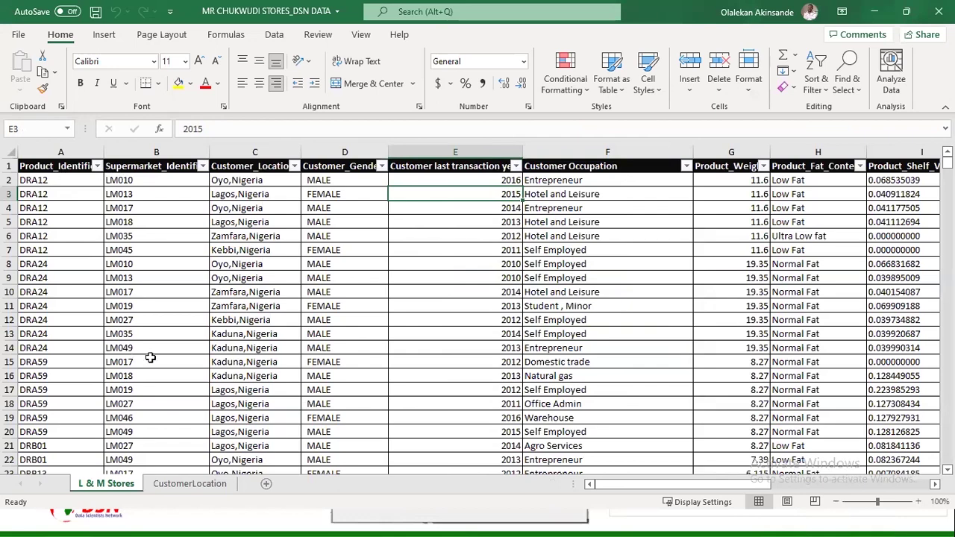
# Select the L & M Stores header row starting from Product_Identifier and examine the columns through to the table's far end
pyautogui.moveTo(629, 487); pyautogui.dragTo(597, 508)
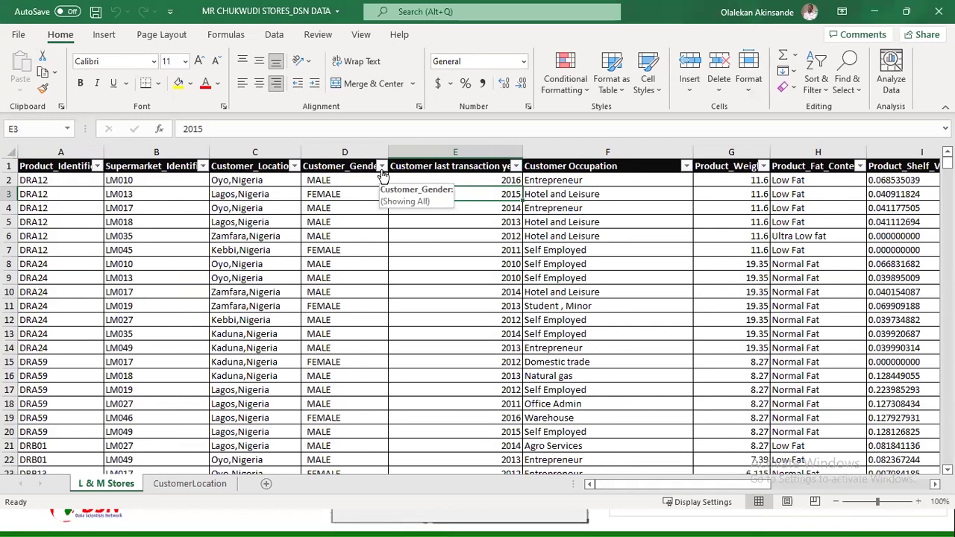
pyautogui.click(66, 167)
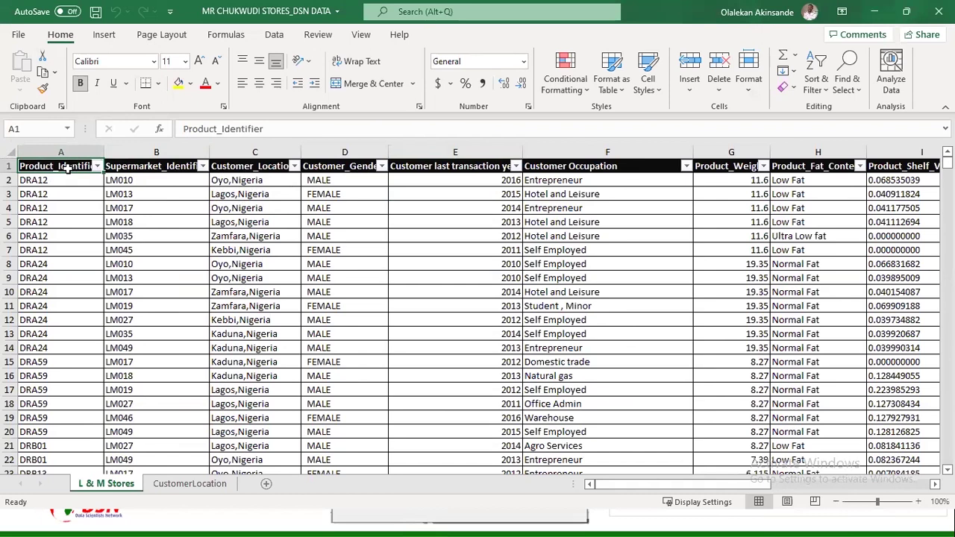
pyautogui.hotkey('ctrl', 'shift', 'Right')
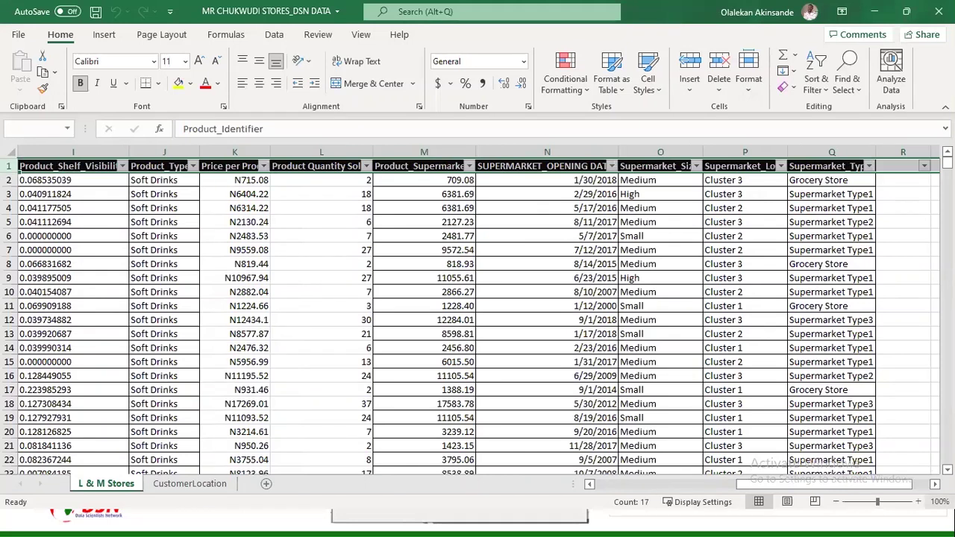
pyautogui.moveTo(831, 485); pyautogui.dragTo(914, 490)
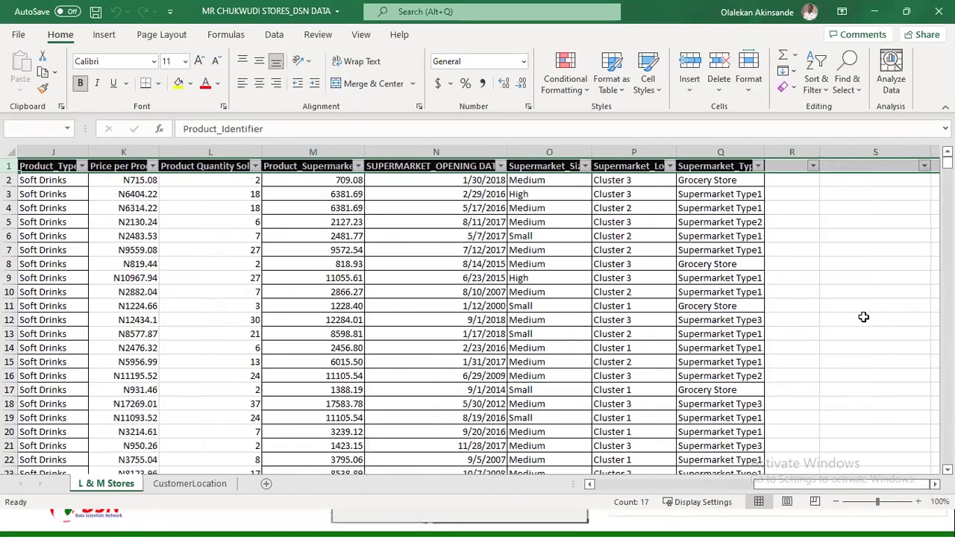
# Try to remove the empty header cells R1:S1 by deleting them with the Shift cells left option
pyautogui.moveTo(782, 166); pyautogui.dragTo(874, 160)
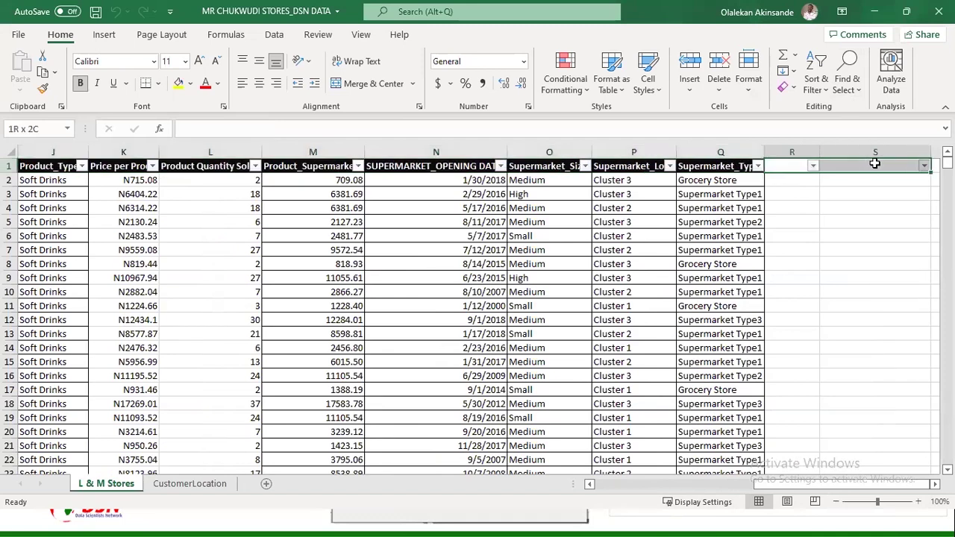
pyautogui.rightClick(890, 162)
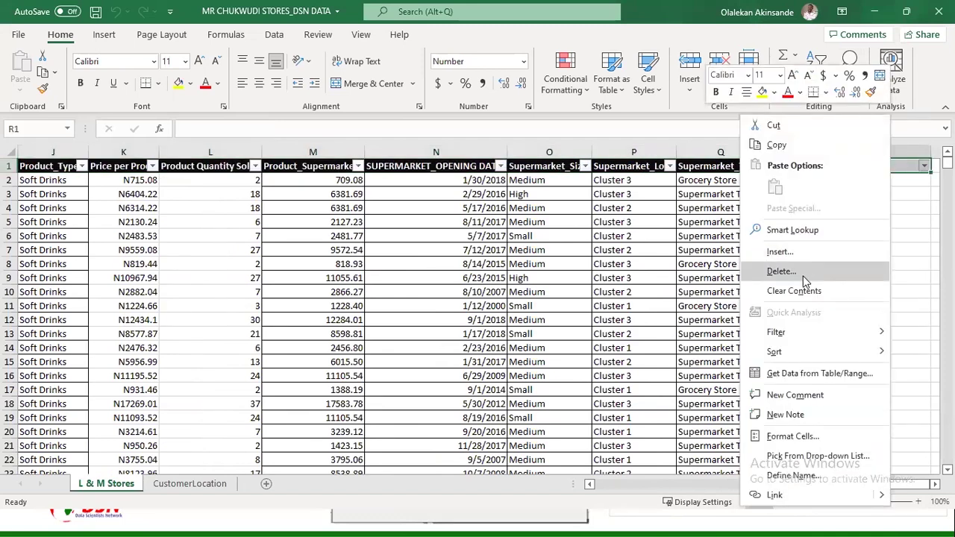
pyautogui.click(836, 268)
pyautogui.click(776, 338)
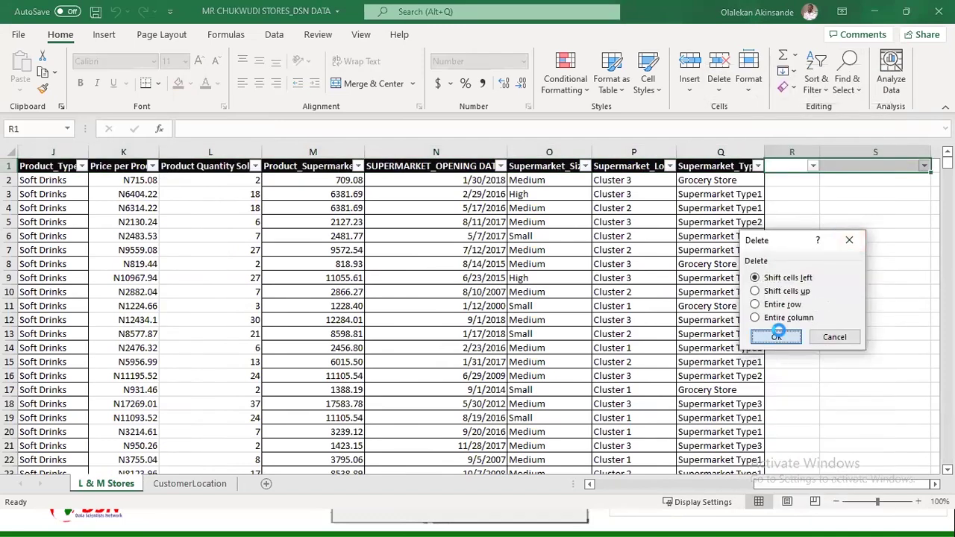
pyautogui.click(886, 295)
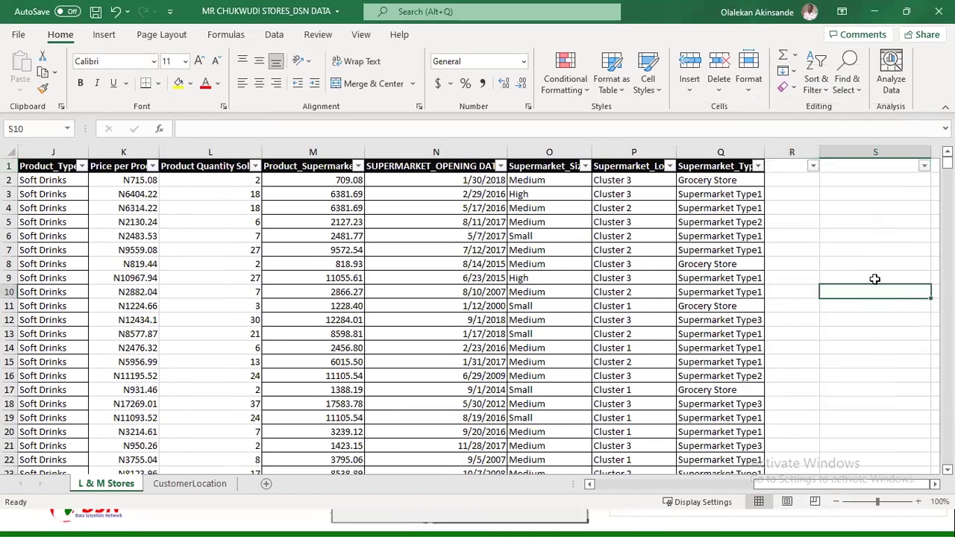
# Delete the two empty filtered columns that follow the Supermarket_Type column
pyautogui.click(792, 153)
pyautogui.rightClick(791, 159)
pyautogui.click(830, 291)
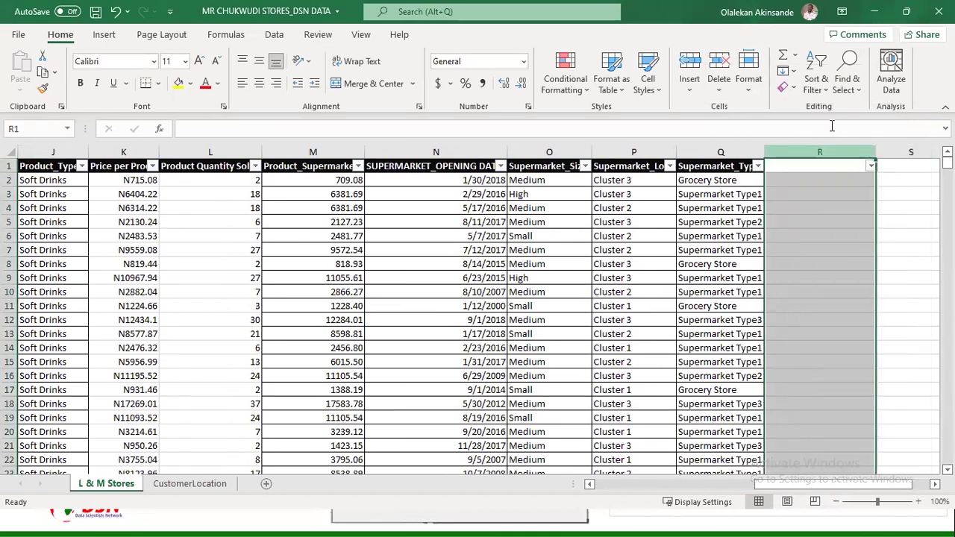
pyautogui.rightClick(812, 157)
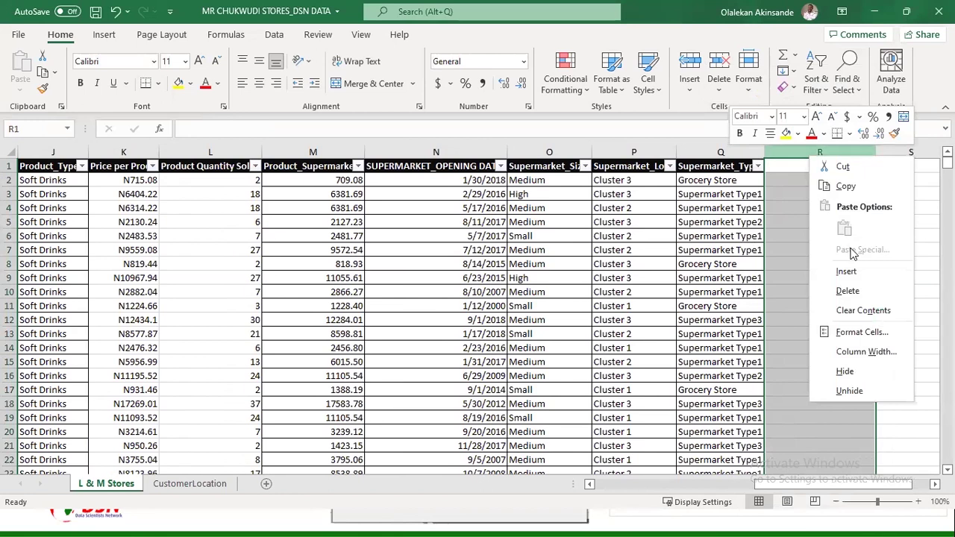
pyautogui.click(847, 291)
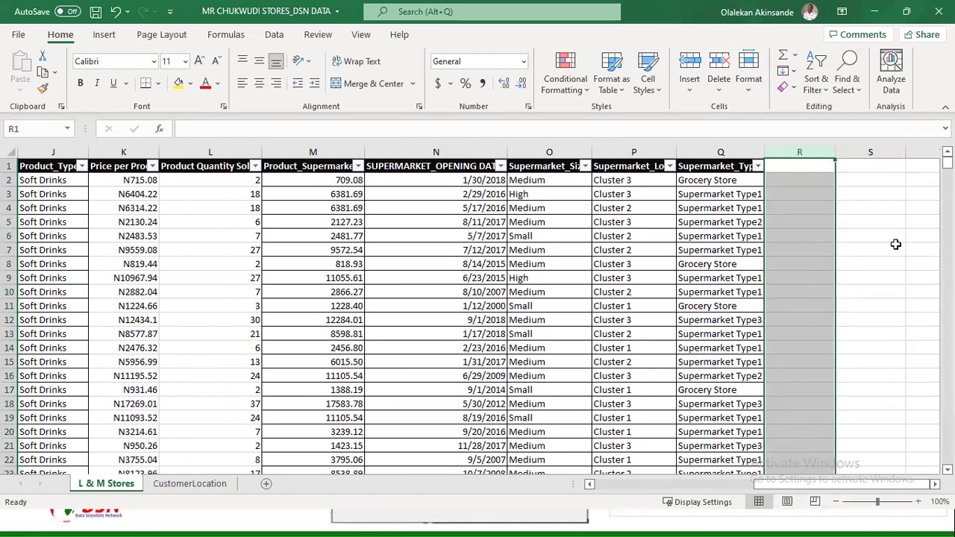
pyautogui.click(895, 249)
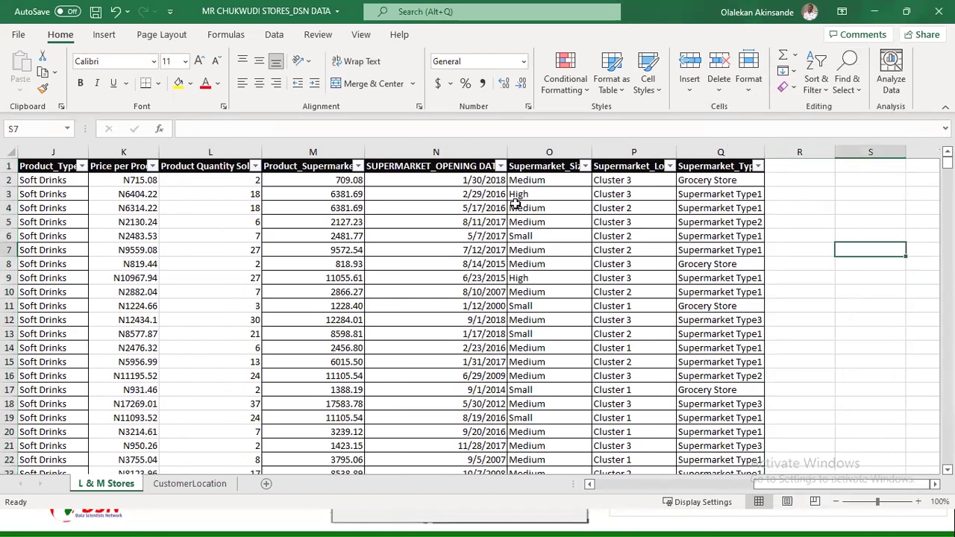
# Select the whole L & M Stores dataset from A1 through Q4991 and look over its last rows
pyautogui.click(700, 171)
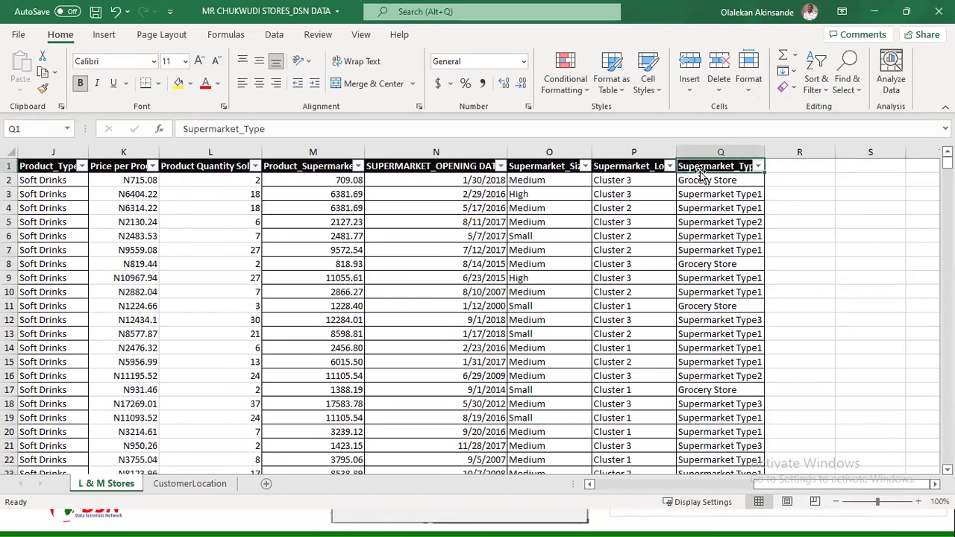
pyautogui.hotkey('ctrl', 'Home')
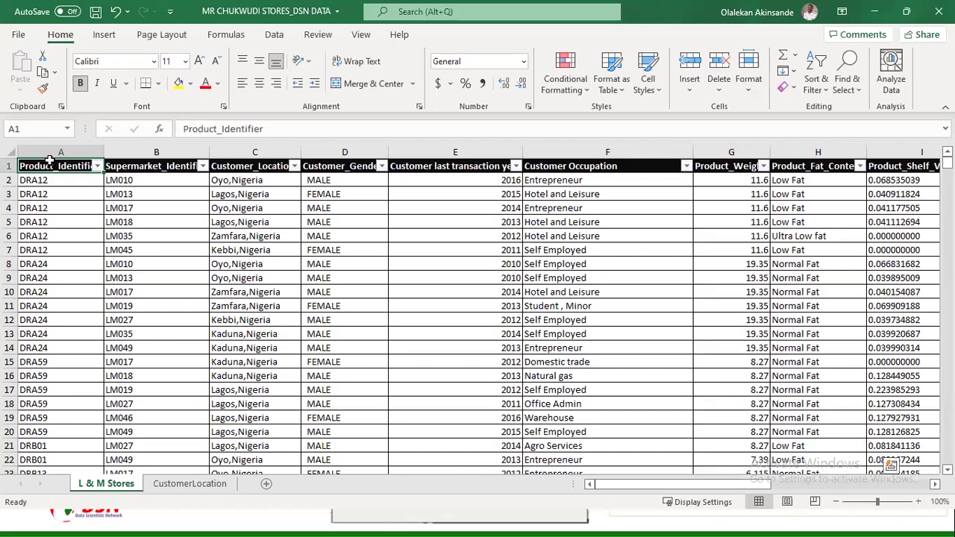
pyautogui.hotkey('ctrl', 'shift', 'End')
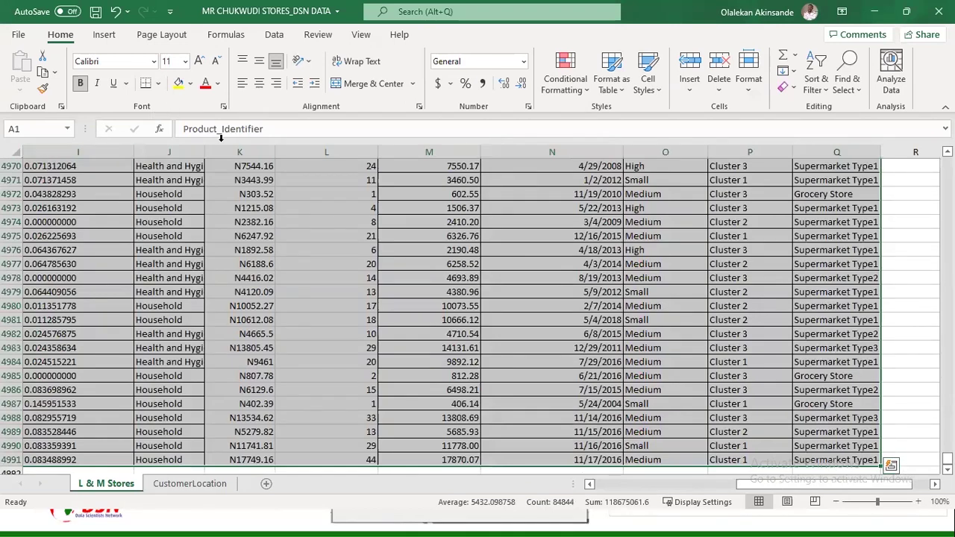
pyautogui.scroll(11, 309, 219)
pyautogui.scroll(8, 309, 221)
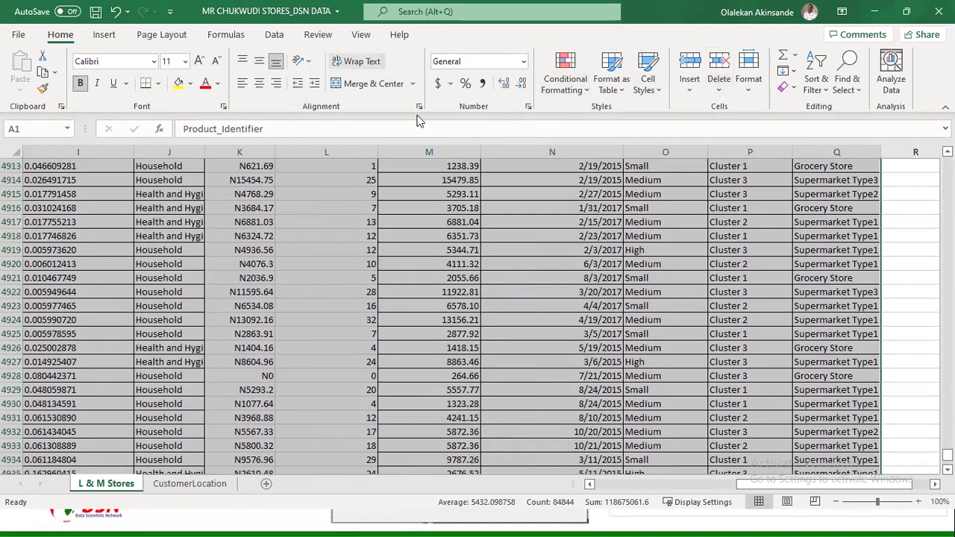
pyautogui.scroll(3, 704, 298)
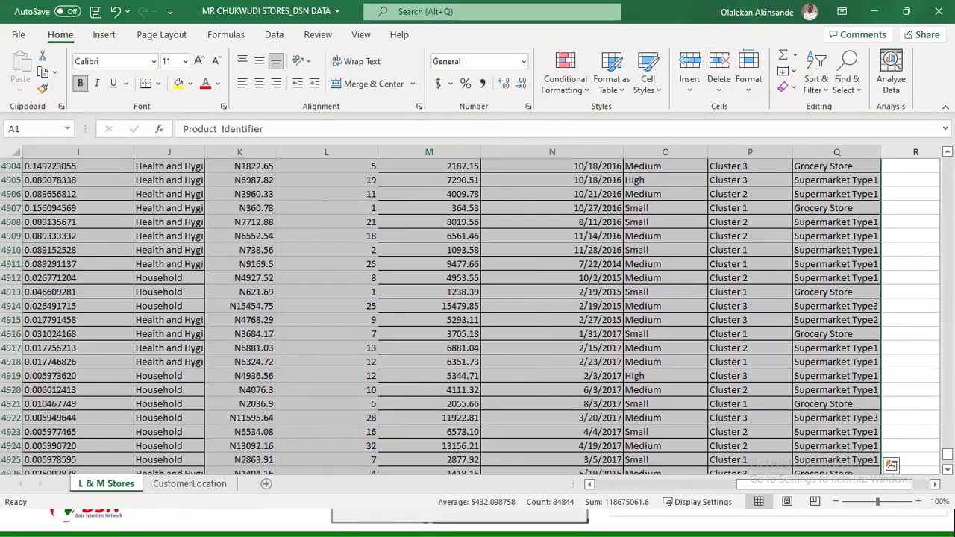
# Reselect the dataset from its header row down to row 4991 and look through the cell format options and table style gallery
pyautogui.hotkey('ctrl', 'Home')
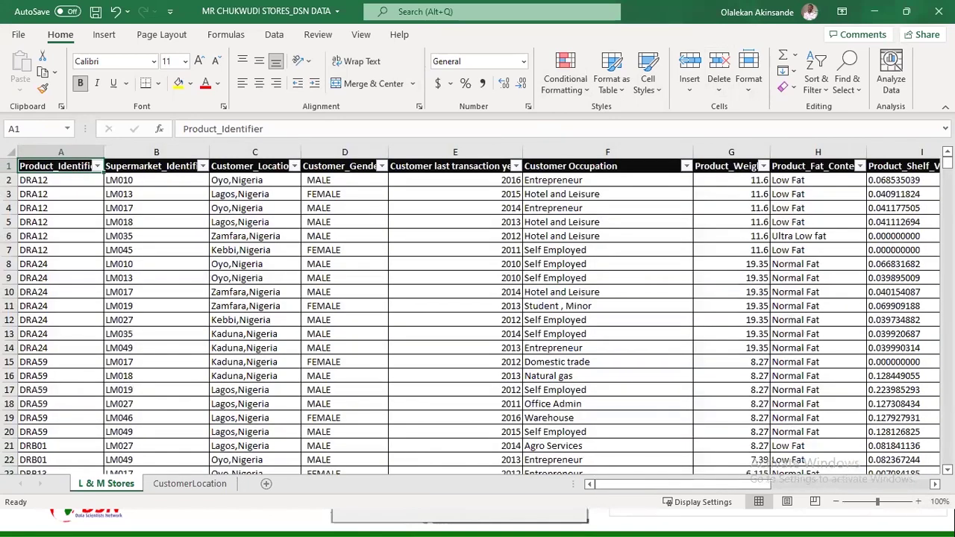
pyautogui.hotkey('ctrl', 'shift', 'Right')
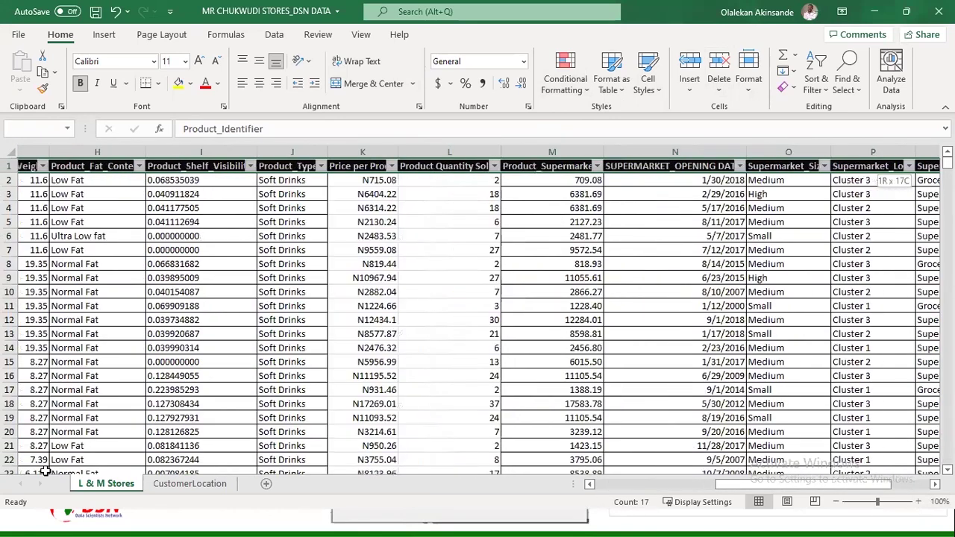
pyautogui.hotkey('ctrl', 'shift', 'Down')
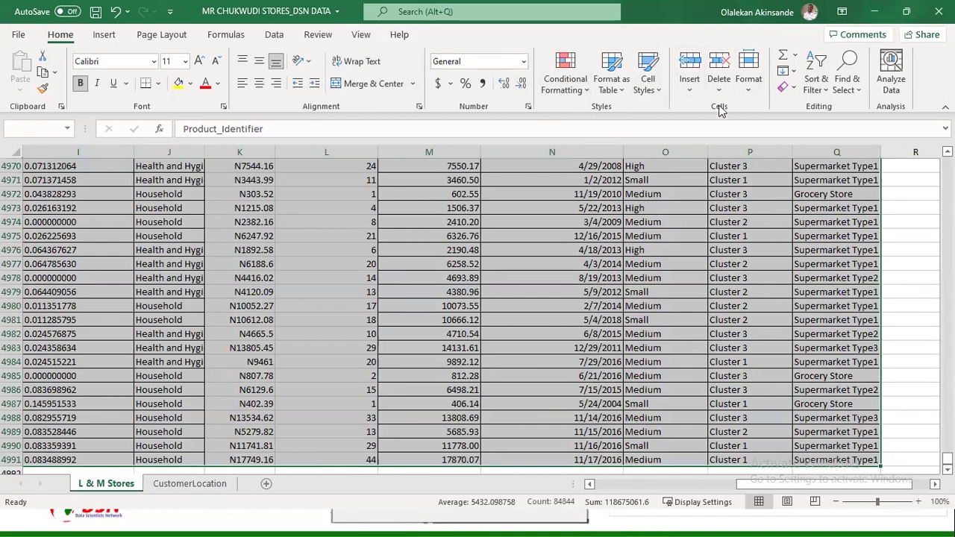
pyautogui.click(750, 90)
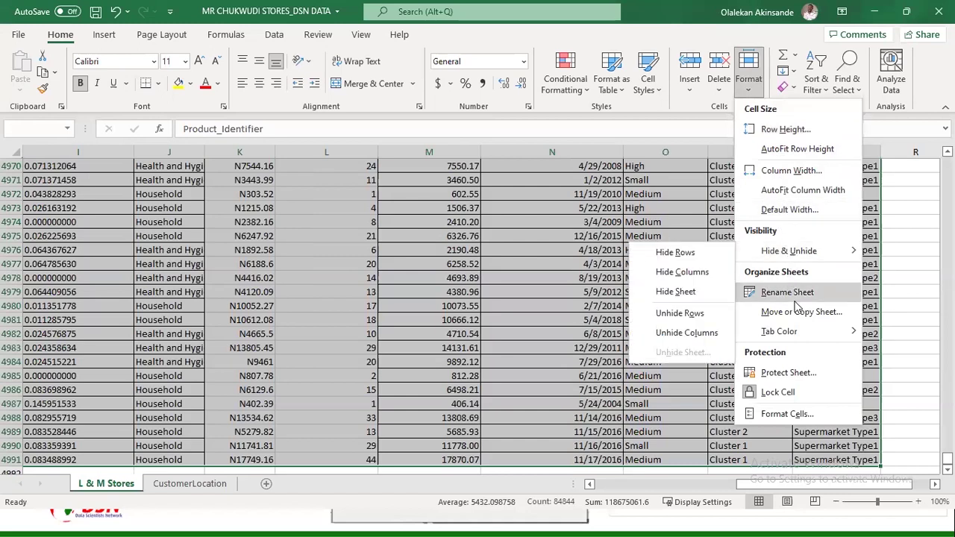
pyautogui.click(928, 345)
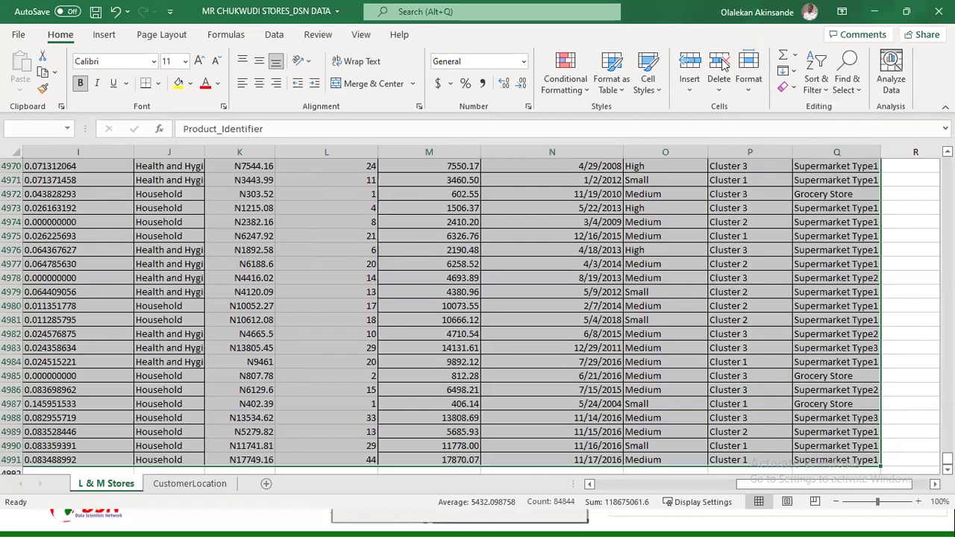
pyautogui.click(623, 90)
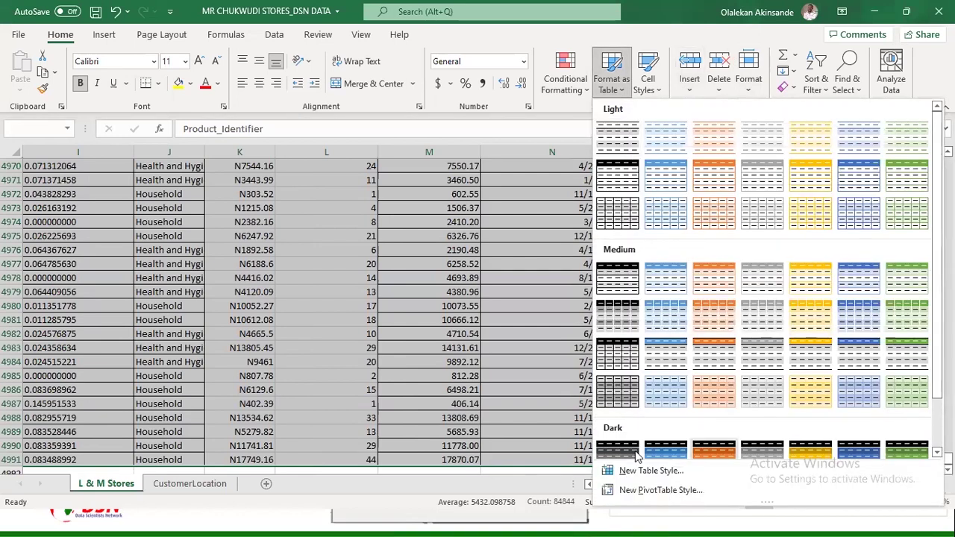
pyautogui.scroll(20, 548, 320)
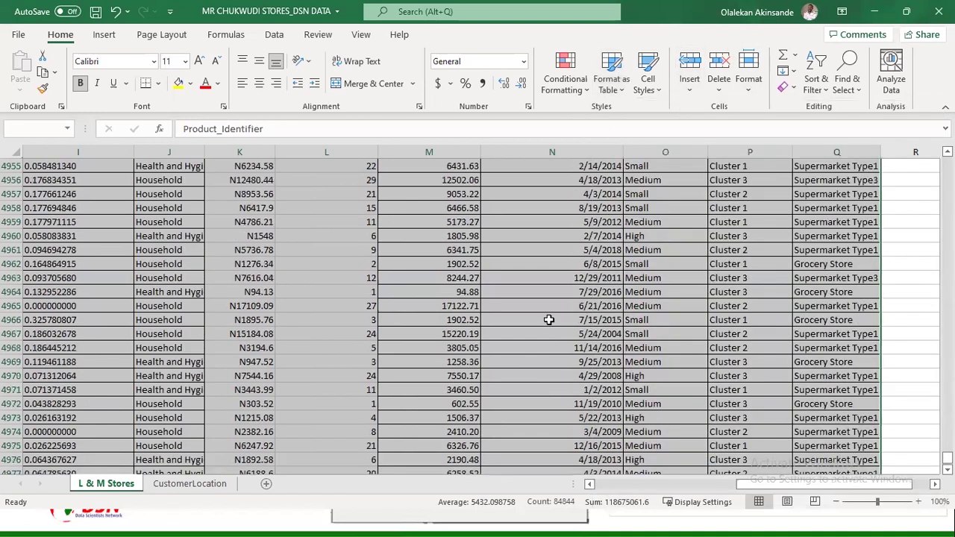
pyautogui.scroll(6, 664, 280)
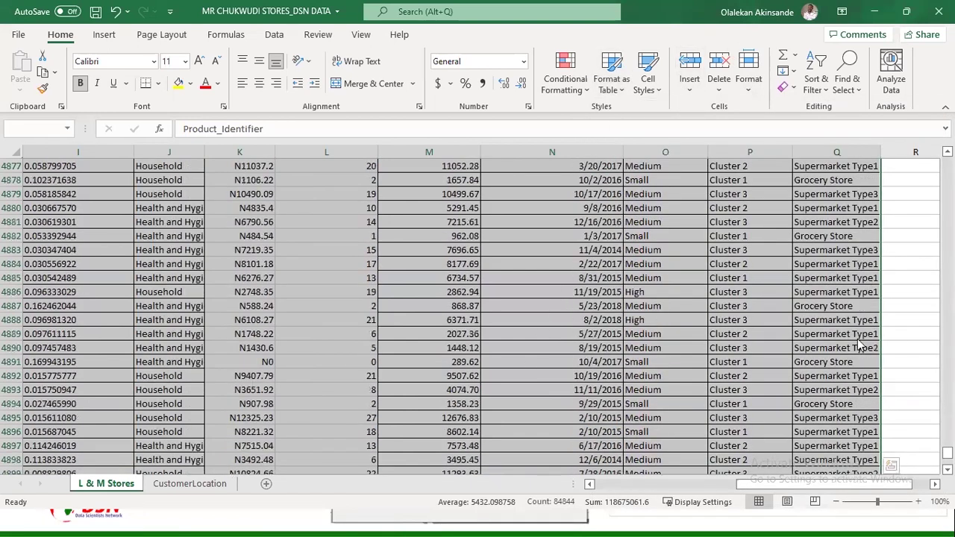
# Return to cell A1 and check the filter list of the Product_Identifier column
pyautogui.hotkey('ctrl', 'Home')
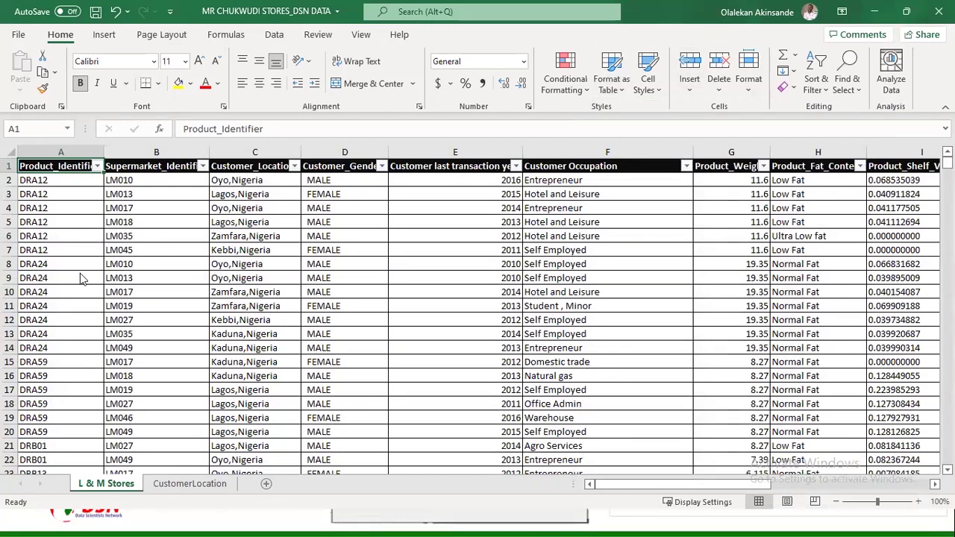
pyautogui.click(96, 166)
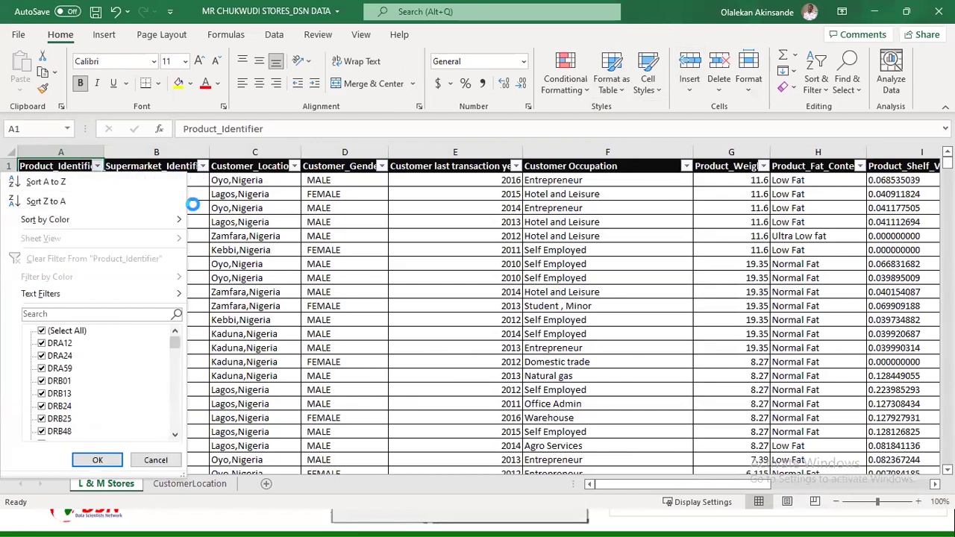
pyautogui.click(193, 205)
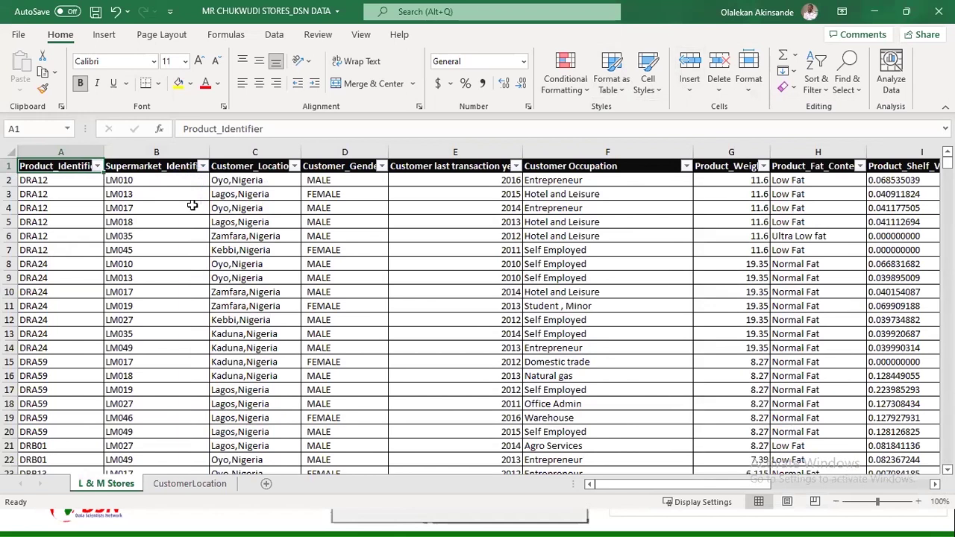
pyautogui.moveTo(75, 167); pyautogui.dragTo(265, 306)
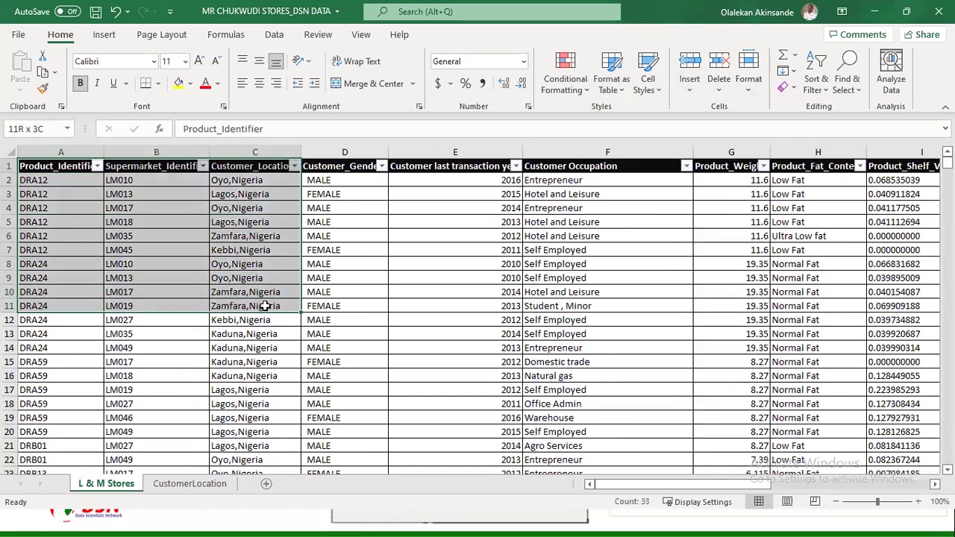
pyautogui.click(103, 34)
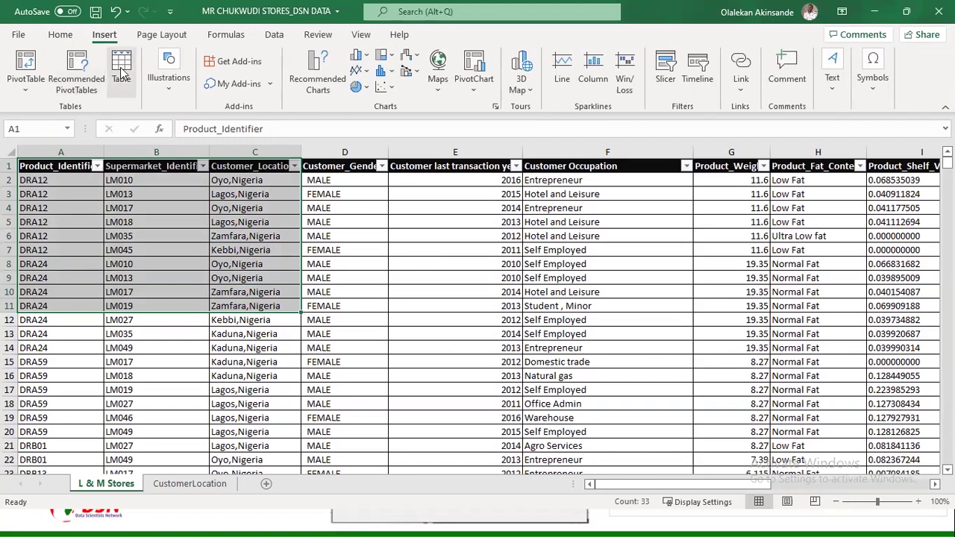
pyautogui.click(121, 71)
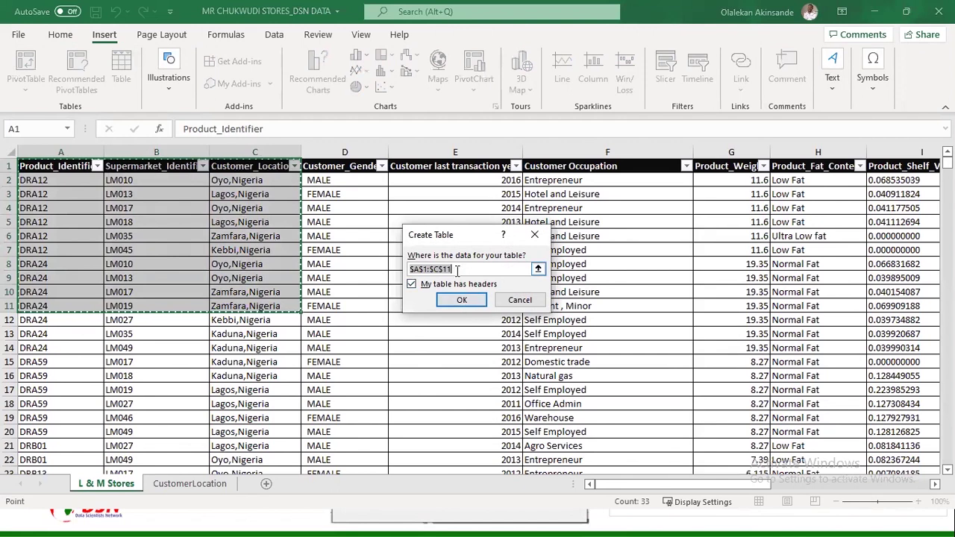
pyautogui.click(532, 243)
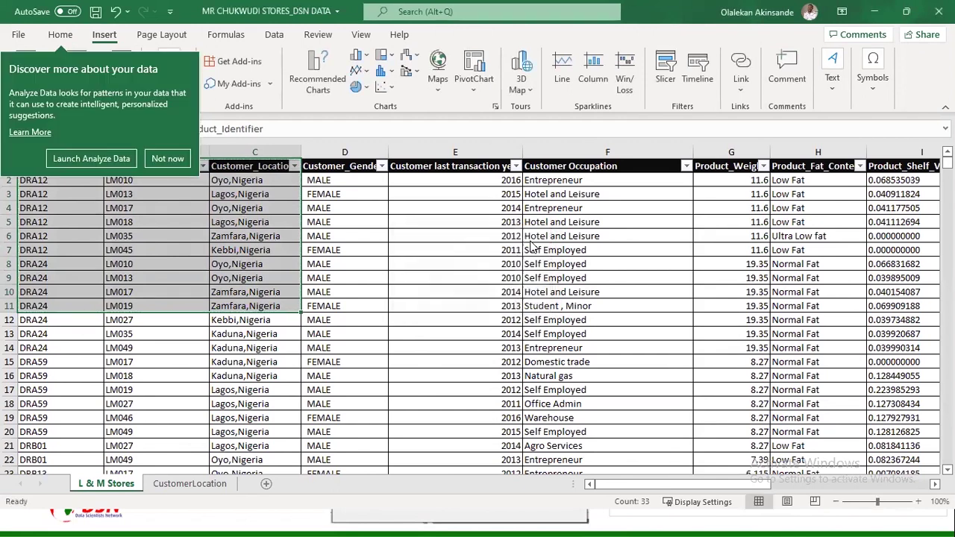
pyautogui.click(388, 264)
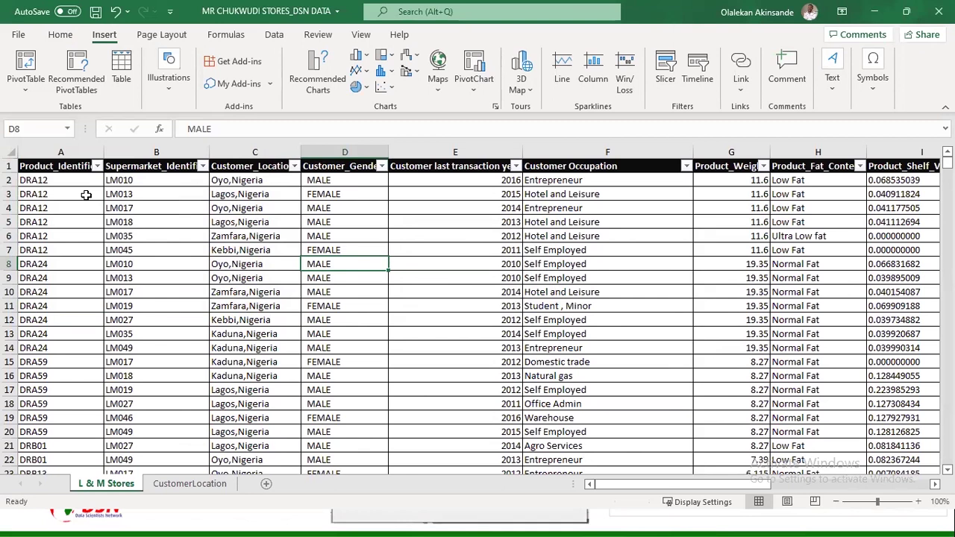
# Jump from A2 to the row's last column, go down to Q4991 to check the data's end, and return to header Q1
pyautogui.click(44, 181)
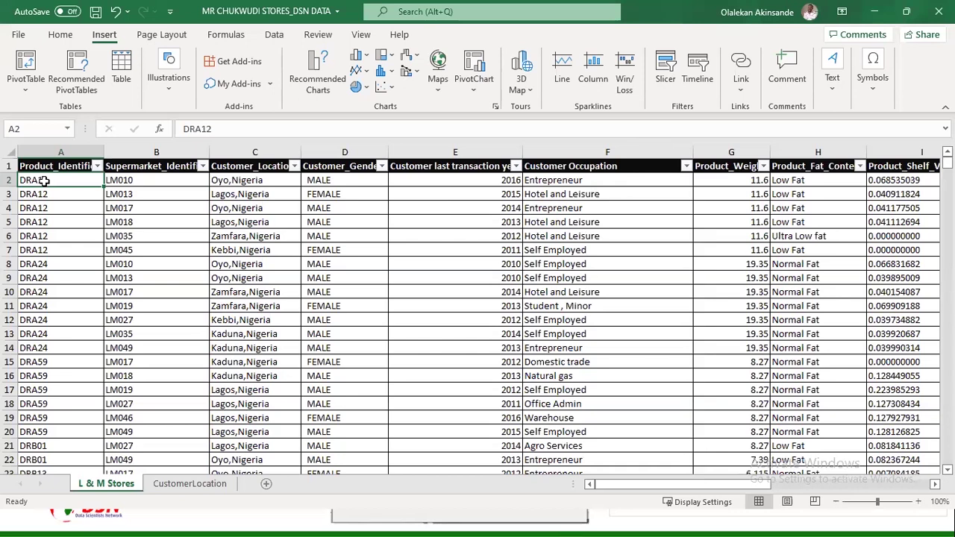
pyautogui.hotkey('ctrl', 'Right')
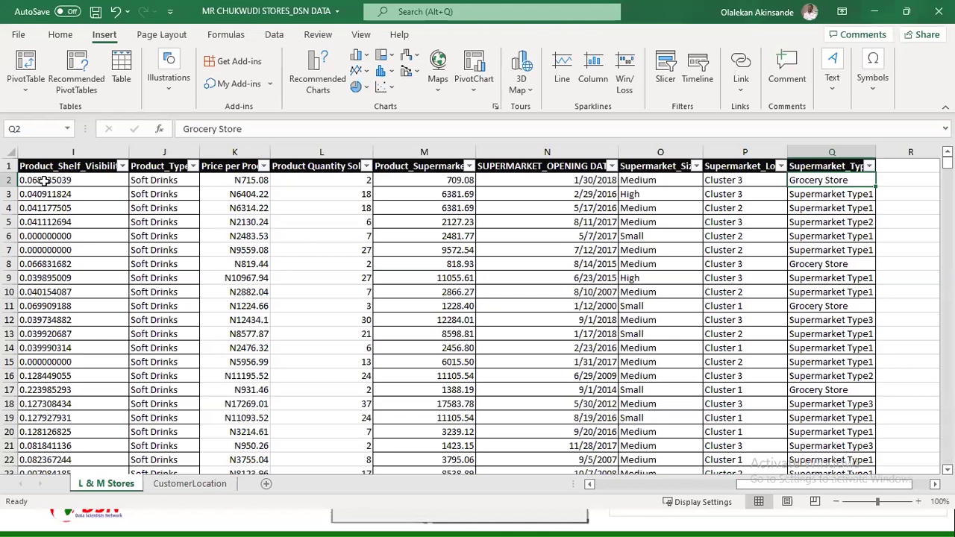
pyautogui.hotkey('ctrl', 'Down')
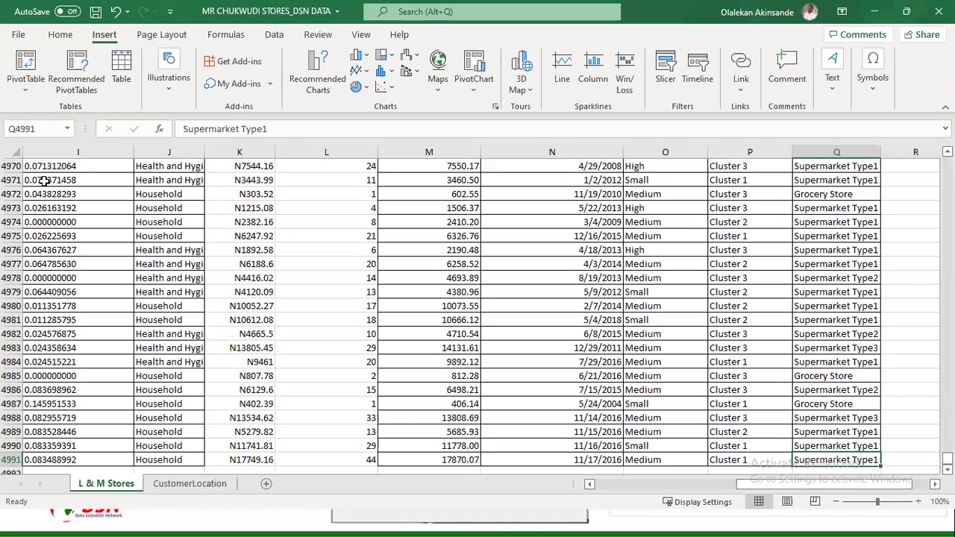
pyautogui.scroll(-4, 897, 364)
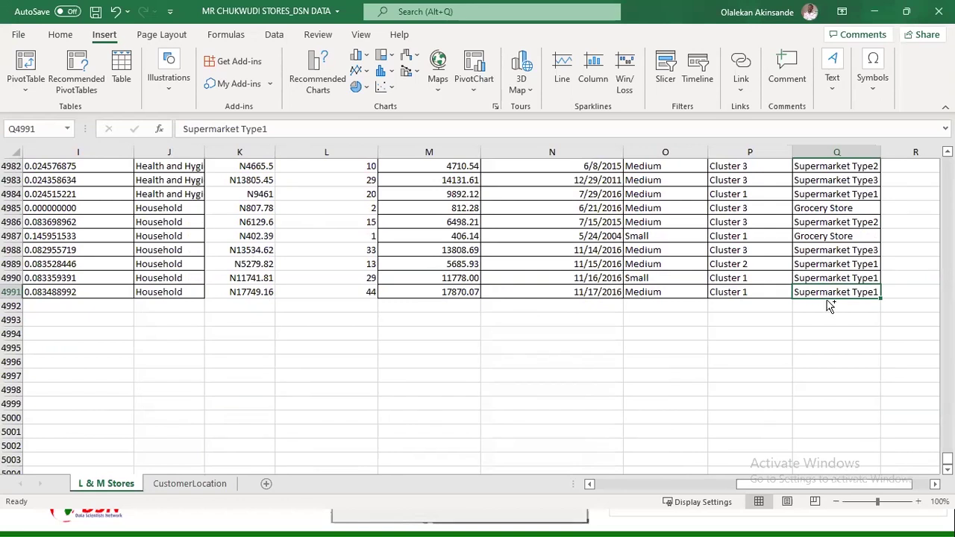
pyautogui.hotkey('ctrl', 'Up')
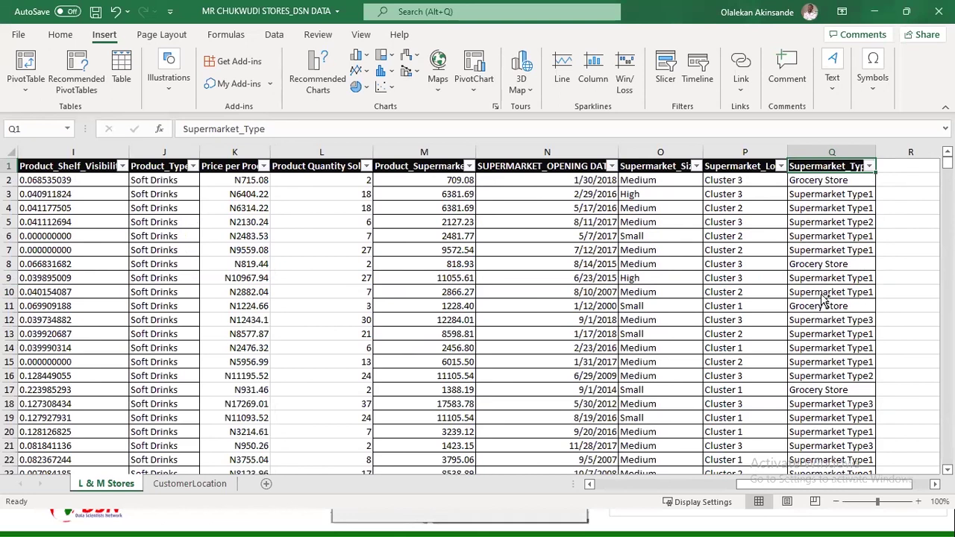
# Search the L & M Stores sheet for all cells containing "nigeria" and close the search
pyautogui.hotkey('ctrl', 'f')
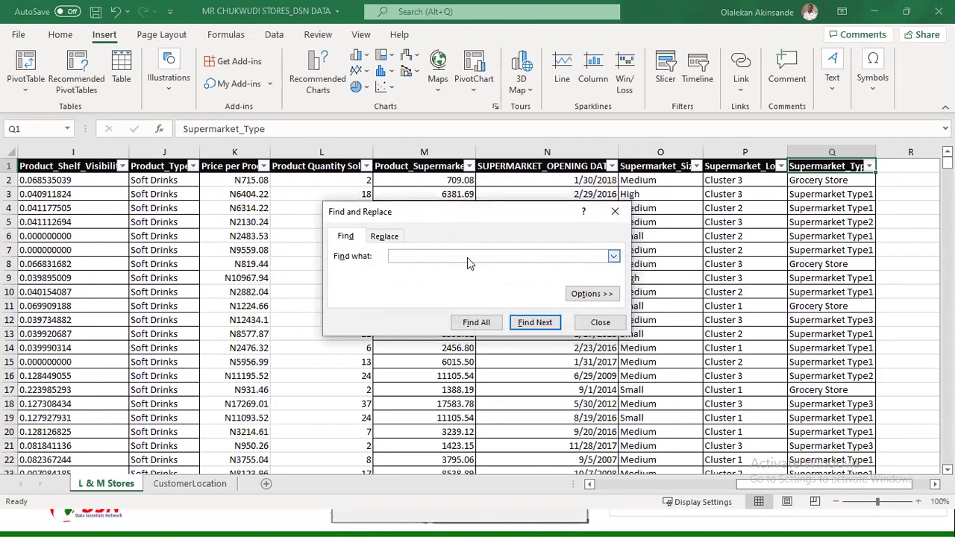
pyautogui.write('nigeria')
pyautogui.click(481, 323)
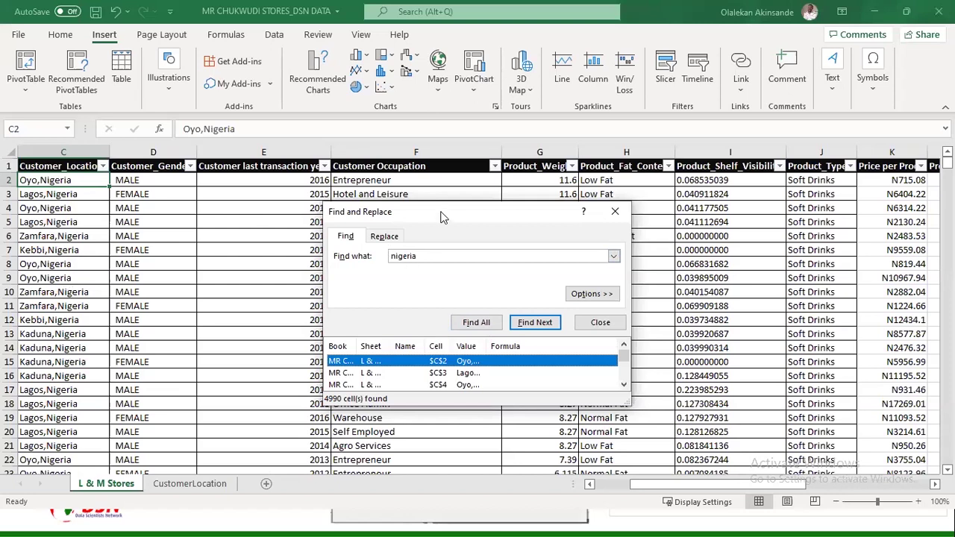
pyautogui.moveTo(443, 215); pyautogui.dragTo(441, 202)
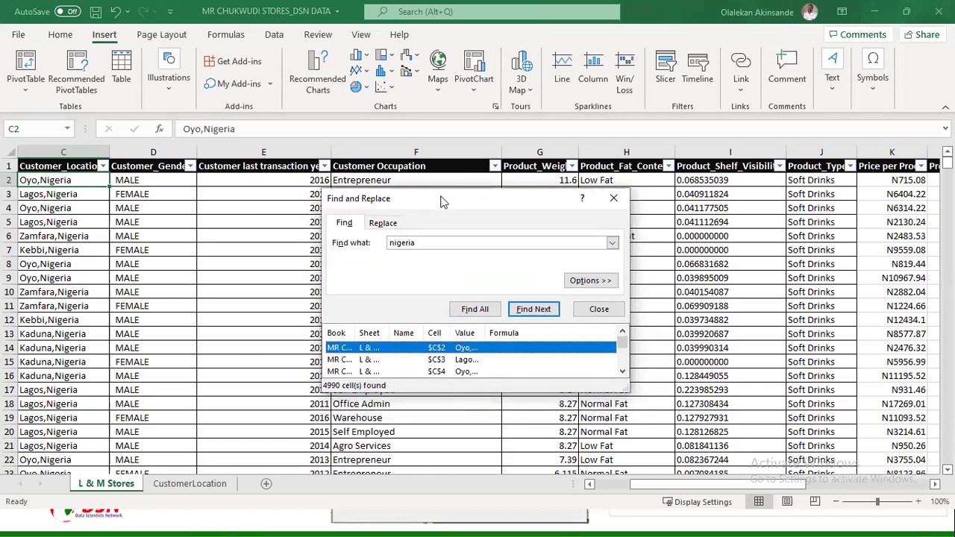
pyautogui.click(619, 203)
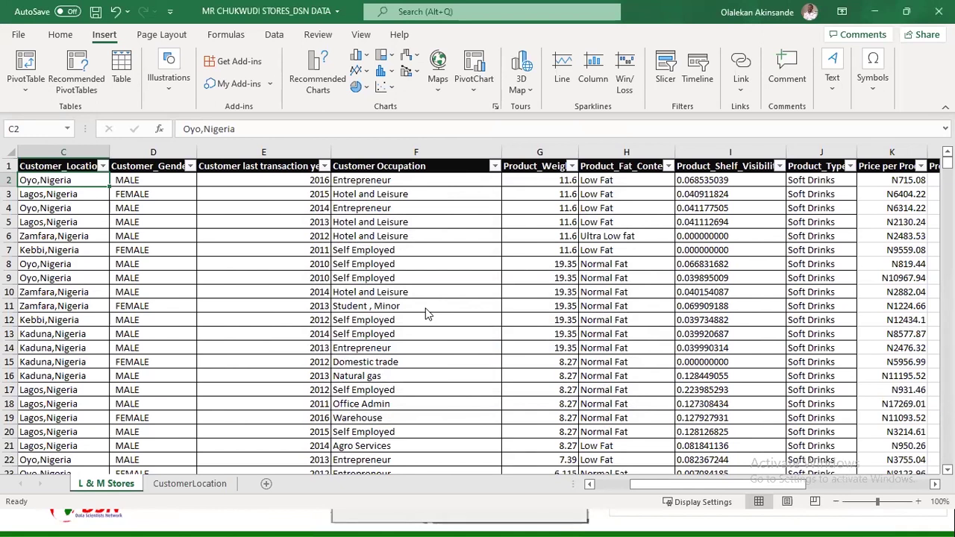
# Use Go To to jump directly to cell B22
pyautogui.hotkey('ctrl', 'g')
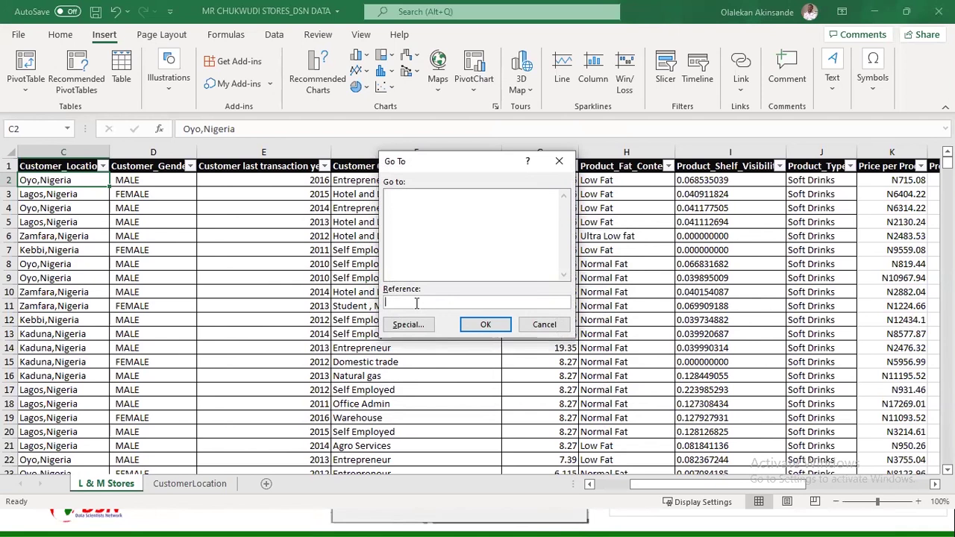
pyautogui.write('b22')
pyautogui.click(485, 324)
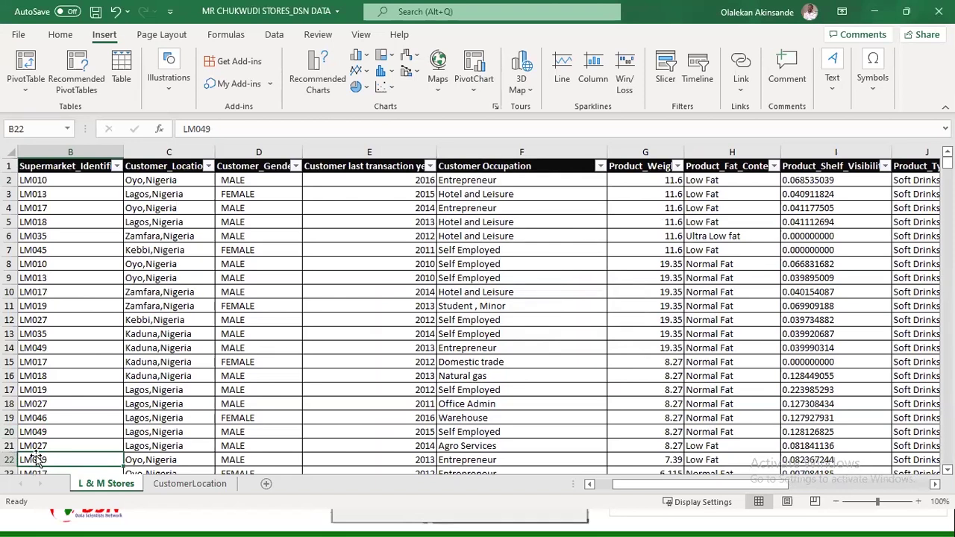
pyautogui.hotkey('ctrl', 'g')
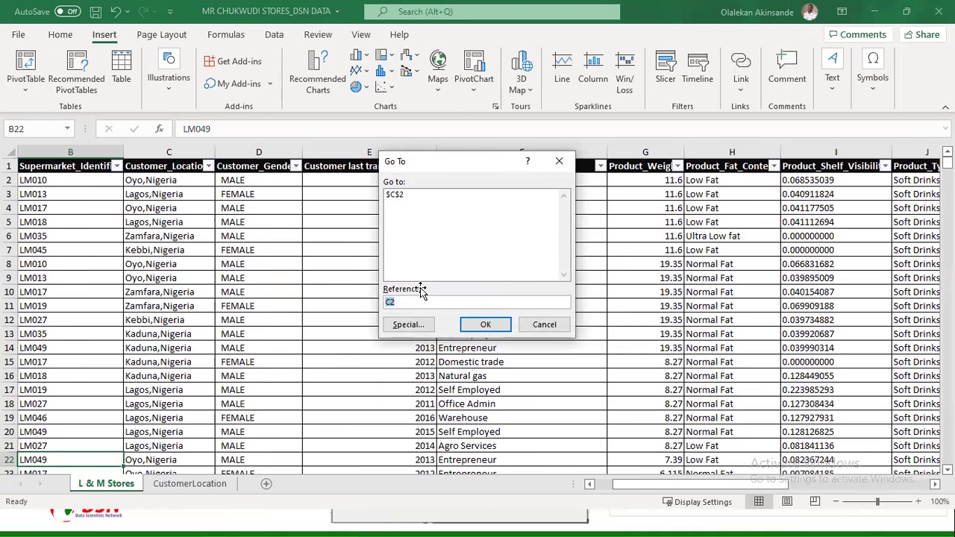
pyautogui.click(556, 161)
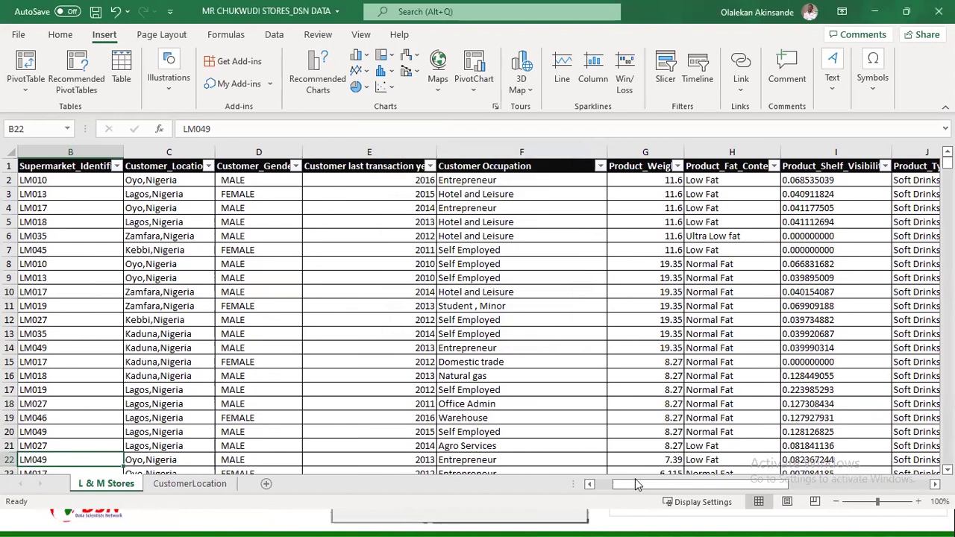
# Check the filter lists of the Product_Identifier, Customer_Location and Customer_Gender columns on the L & M Stores sheet
pyautogui.moveTo(636, 482); pyautogui.dragTo(342, 483)
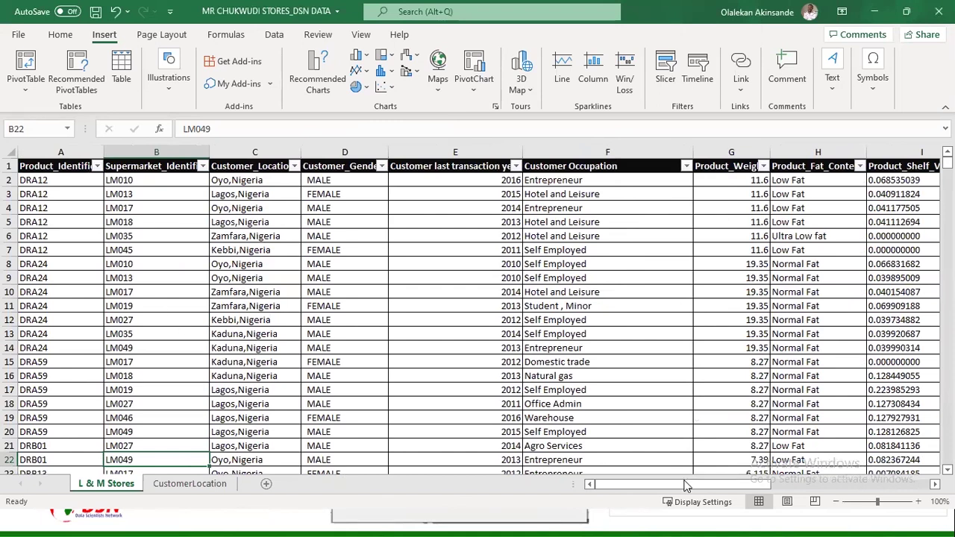
pyautogui.moveTo(662, 492); pyautogui.dragTo(635, 488)
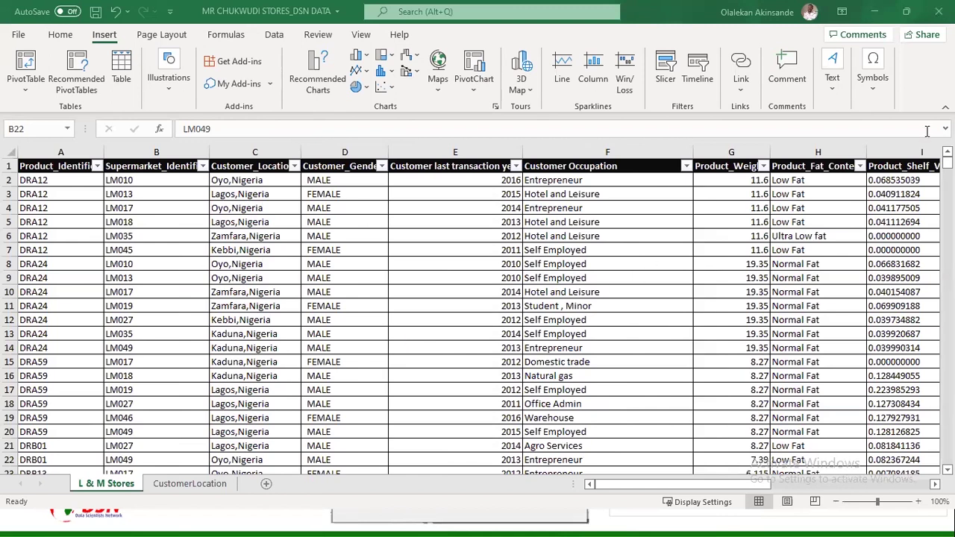
pyautogui.scroll(-7, 457, 271)
pyautogui.scroll(7, 459, 268)
pyautogui.click(97, 166)
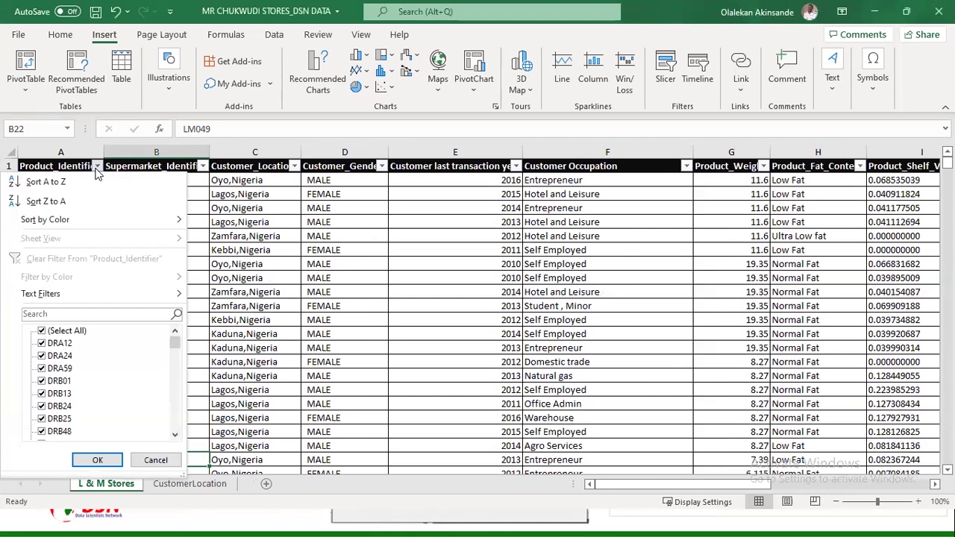
pyautogui.click(97, 167)
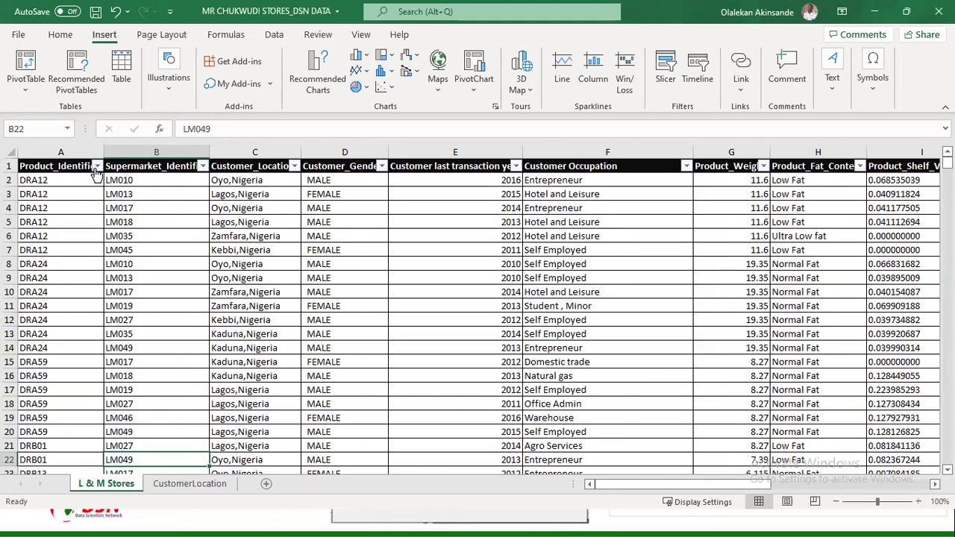
pyautogui.click(294, 166)
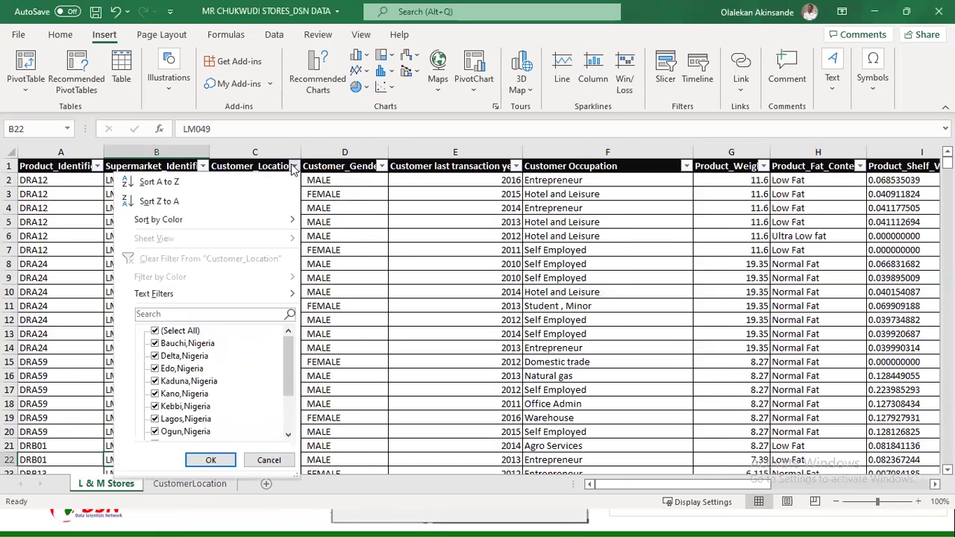
pyautogui.click(380, 167)
pyautogui.click(381, 167)
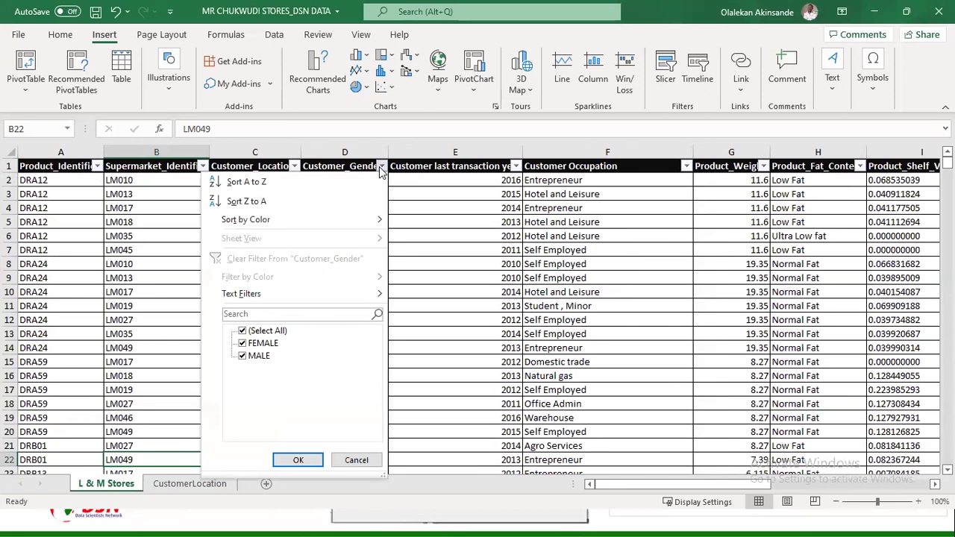
pyautogui.click(382, 176)
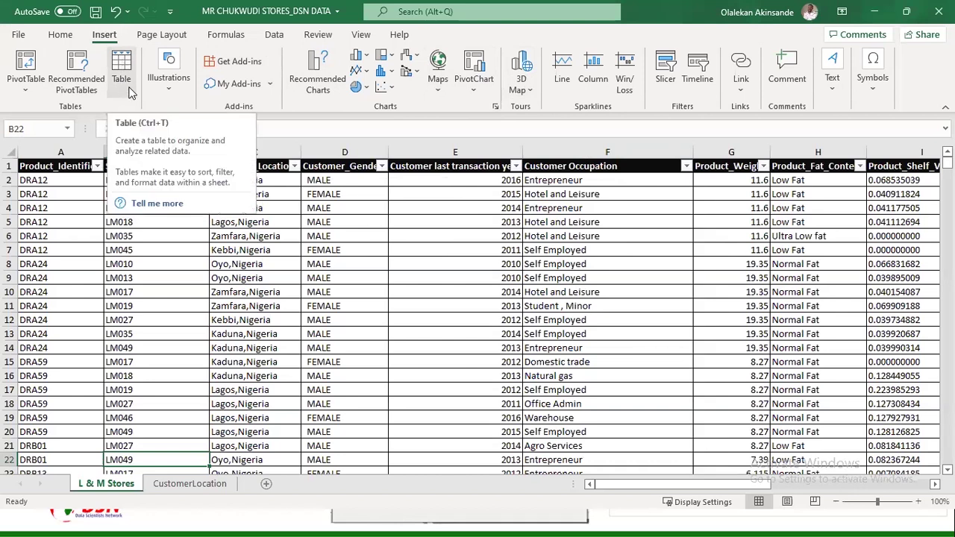
# Add a new worksheet and enter the sample headers "hhhhh" in A1 and "ddghjkk" in B1
pyautogui.click(267, 484)
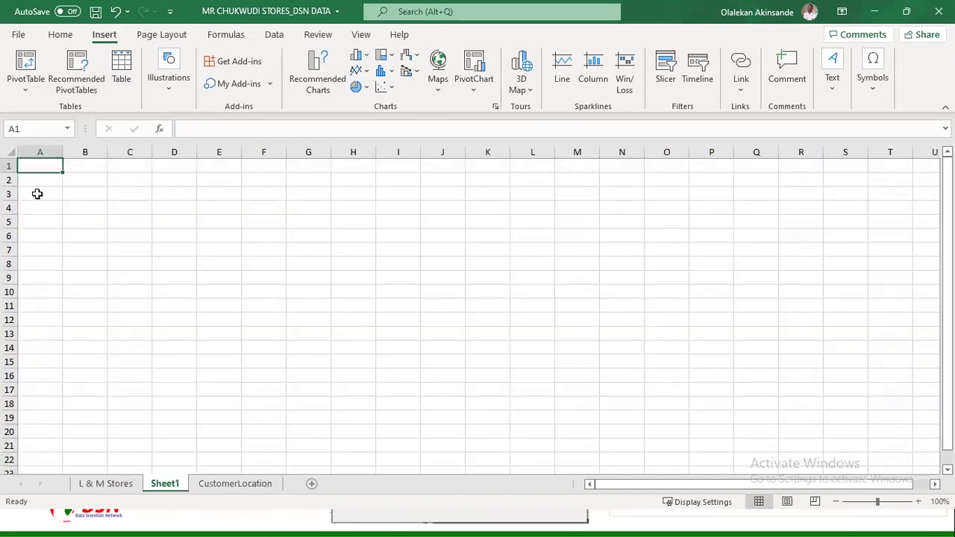
pyautogui.write('hhhhh')
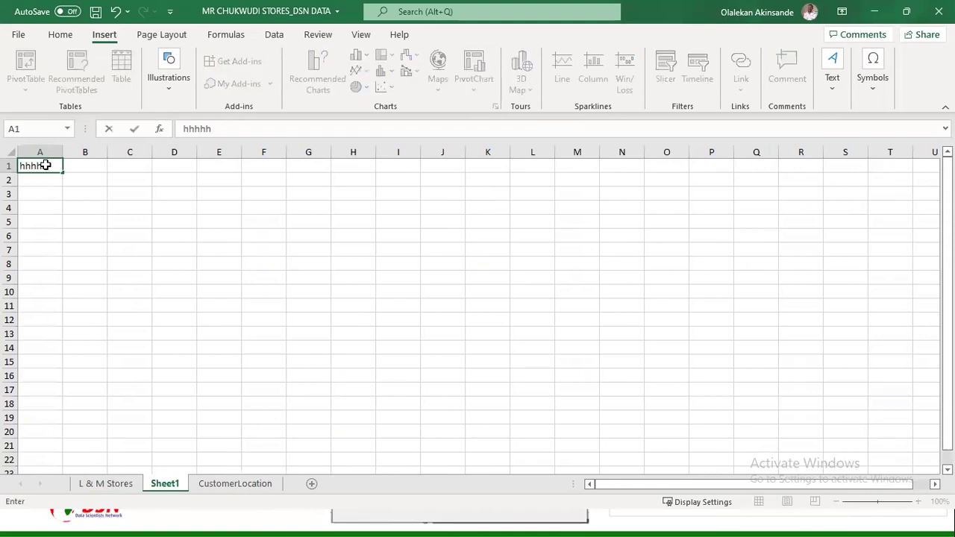
pyautogui.press('Tab')
pyautogui.write('ddghjkk')
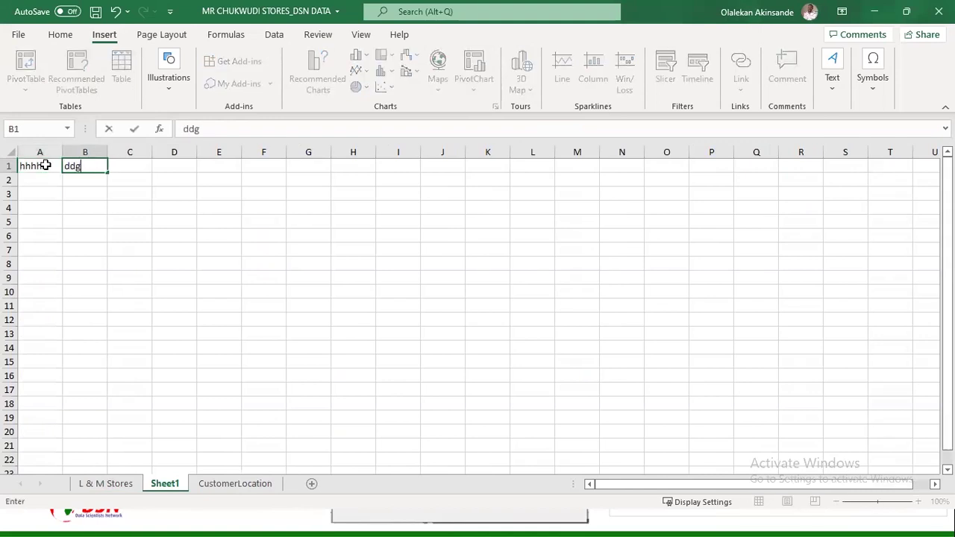
pyautogui.press('Return')
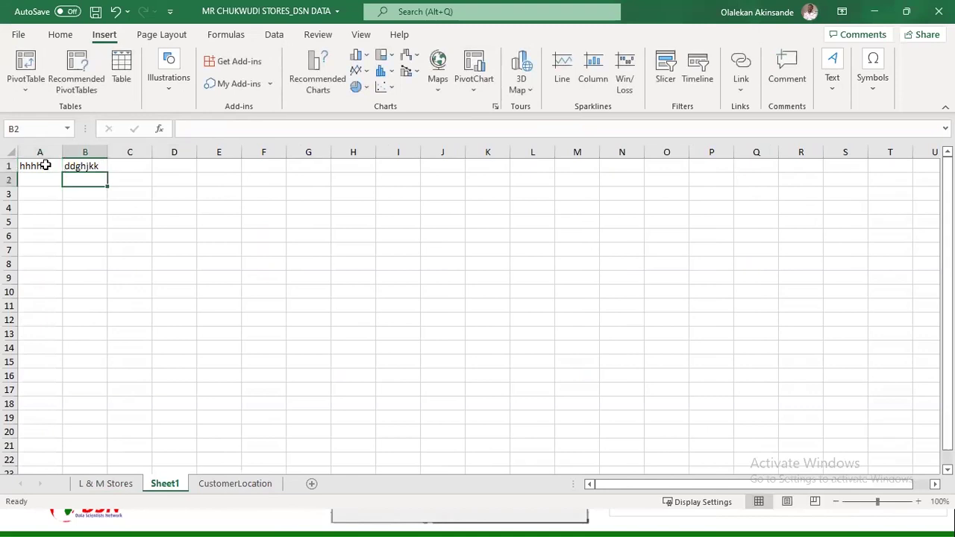
# Enter 12 and 56 in A2:B2 and 78 and 90 in A3:B3 below the sample headers
pyautogui.press('Left')
pyautogui.write('12')
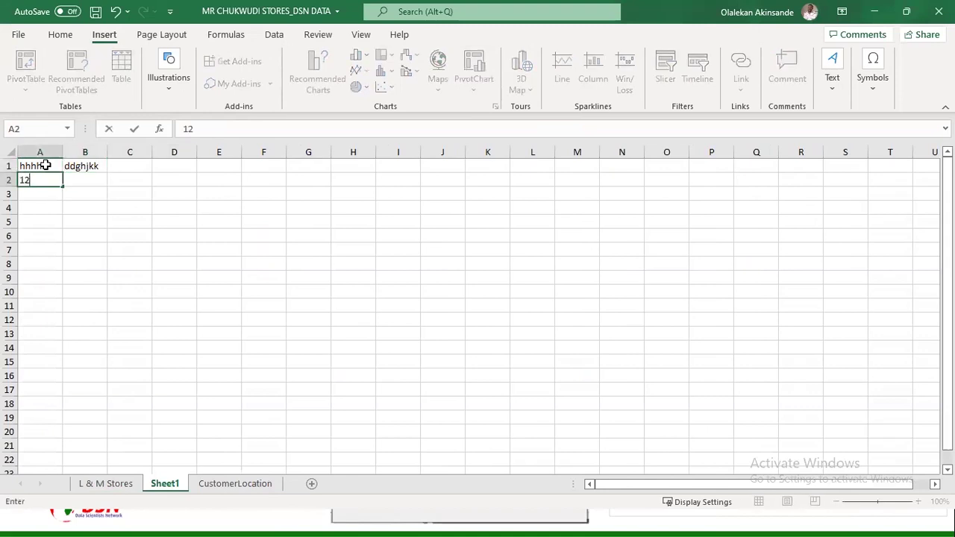
pyautogui.press('Tab')
pyautogui.write('56')
pyautogui.press('Return')
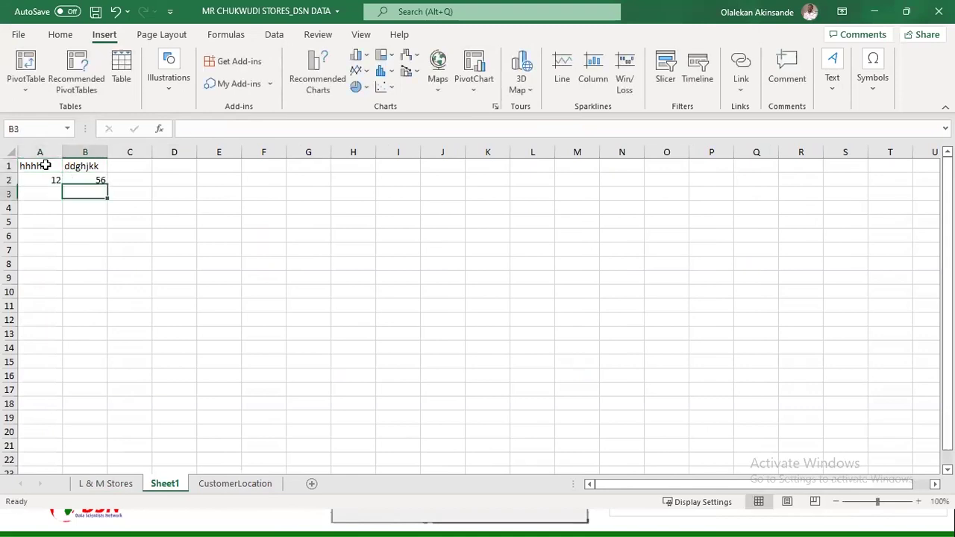
pyautogui.press('Left')
pyautogui.write('78')
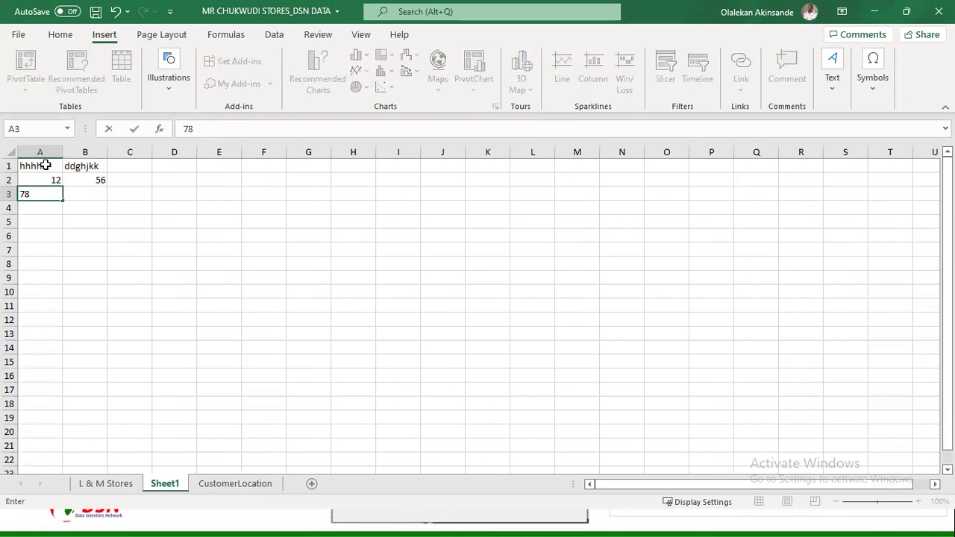
pyautogui.press('Tab')
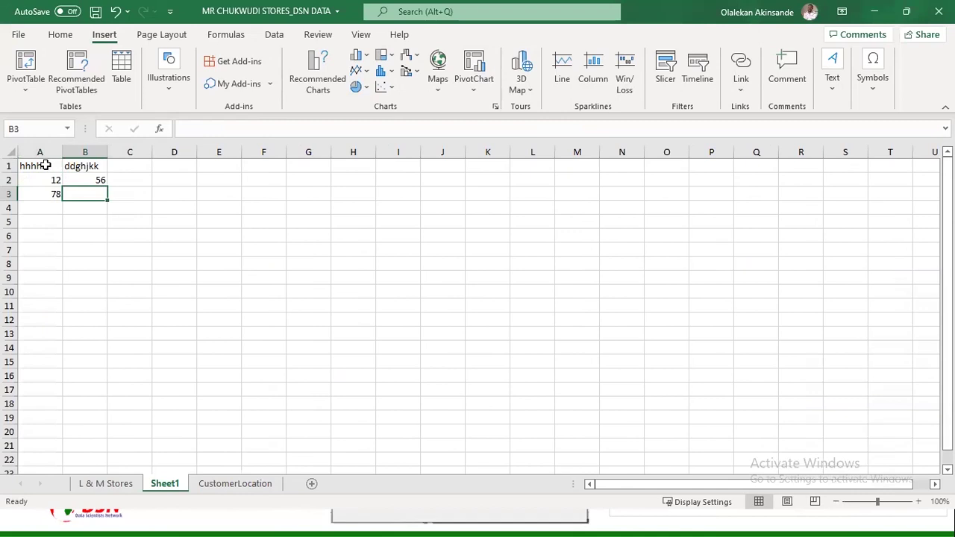
pyautogui.write('90')
pyautogui.press('Return')
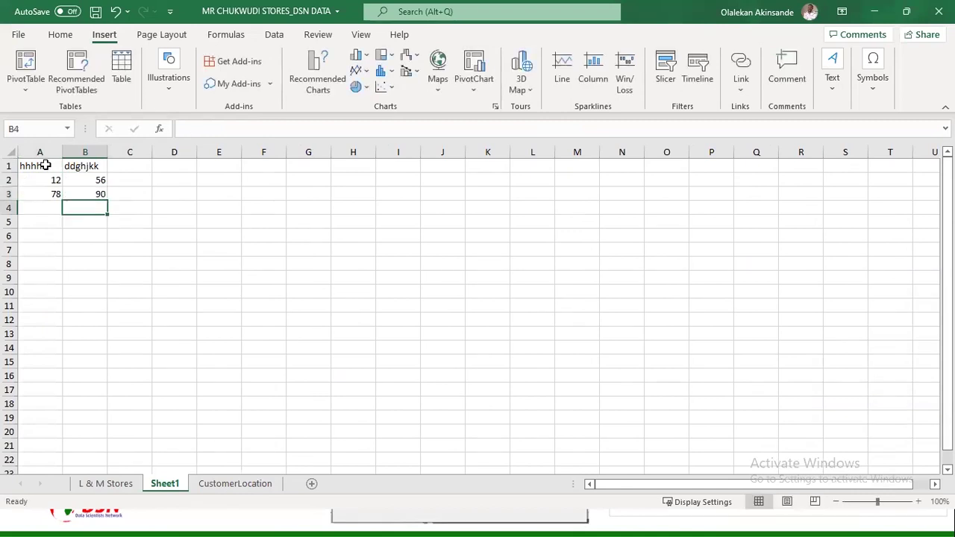
# Enter 43 in A4 and 88 in B4 to complete the sample data
pyautogui.press('Left')
pyautogui.write('43')
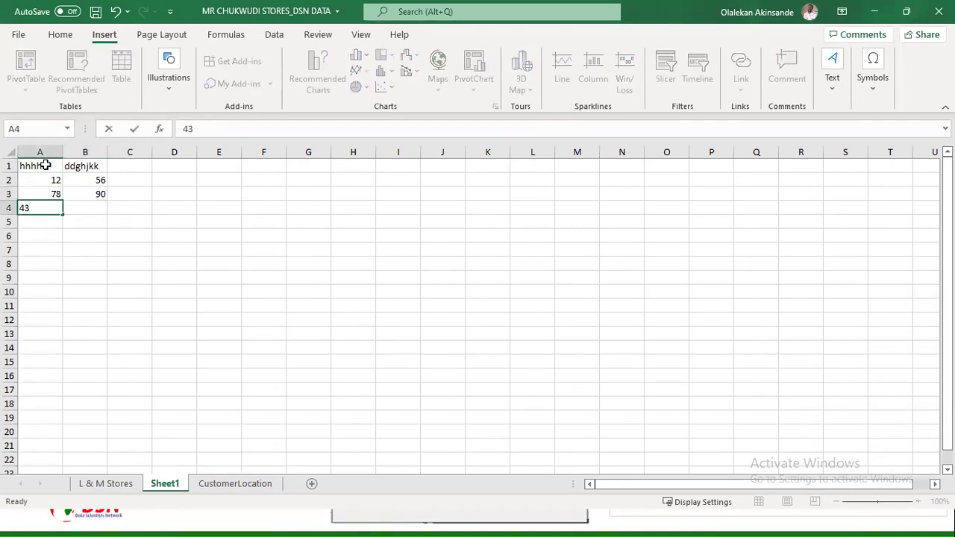
pyautogui.press('Tab')
pyautogui.write('88')
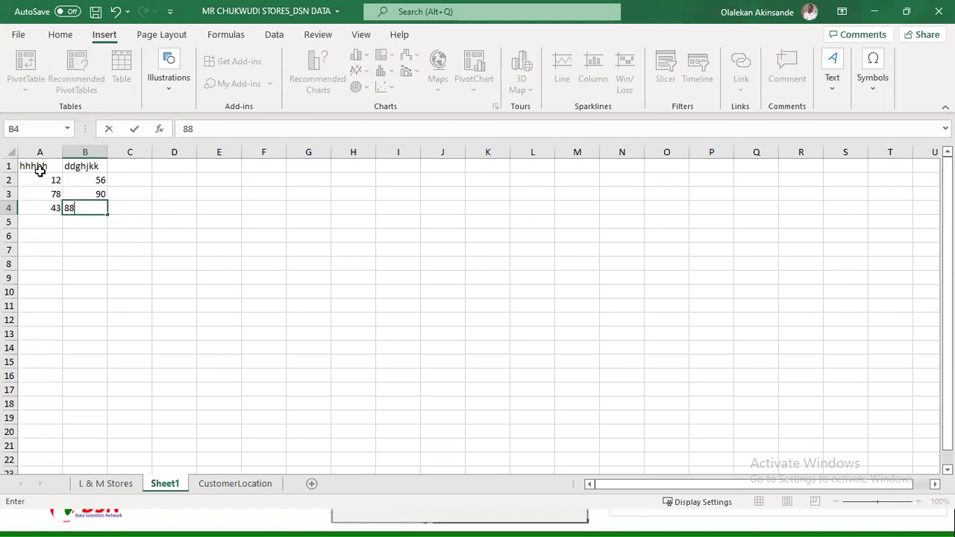
pyautogui.moveTo(40, 168); pyautogui.dragTo(99, 218)
pyautogui.click(85, 249)
# Convert the range A1:B4 into a table that uses its first row as headers
pyautogui.moveTo(37, 167); pyautogui.dragTo(101, 208)
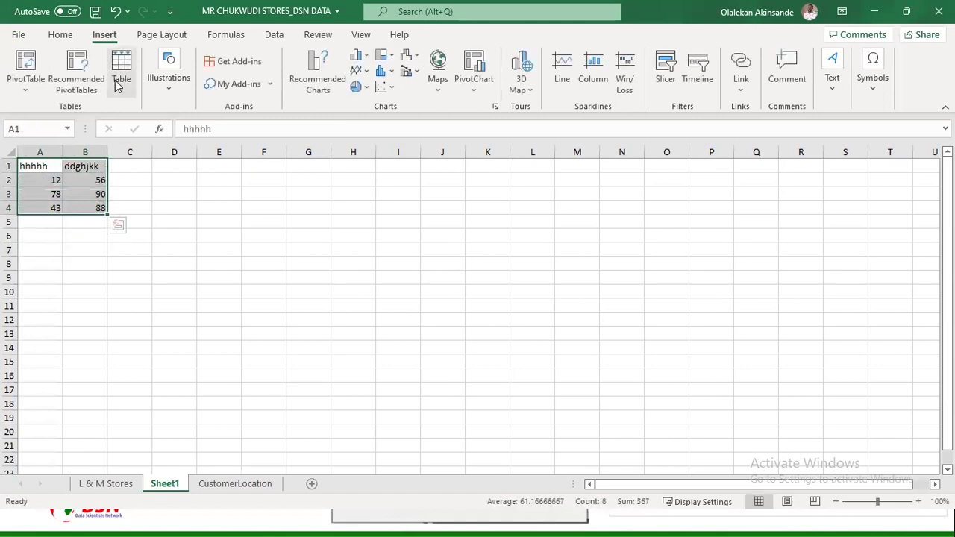
pyautogui.click(101, 44)
pyautogui.click(121, 74)
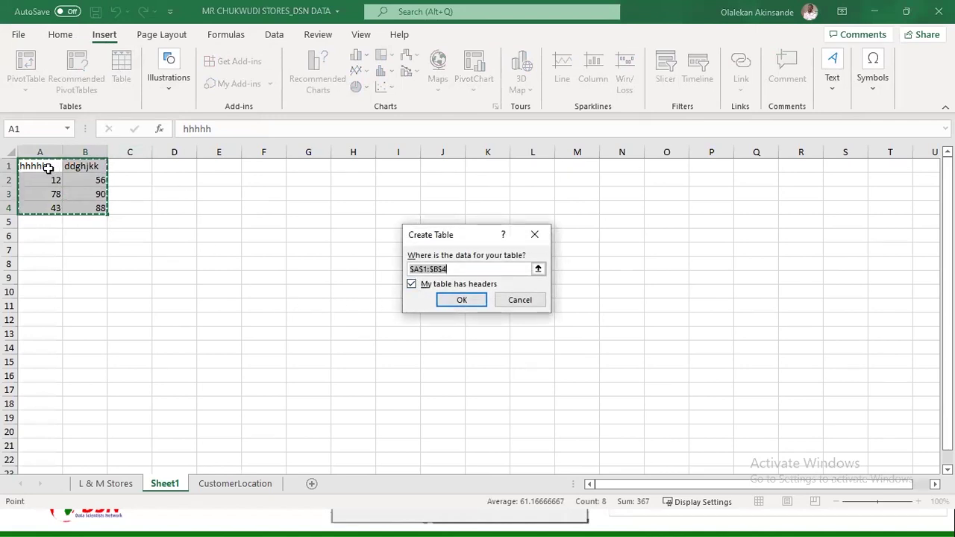
pyautogui.click(412, 285)
pyautogui.click(412, 285)
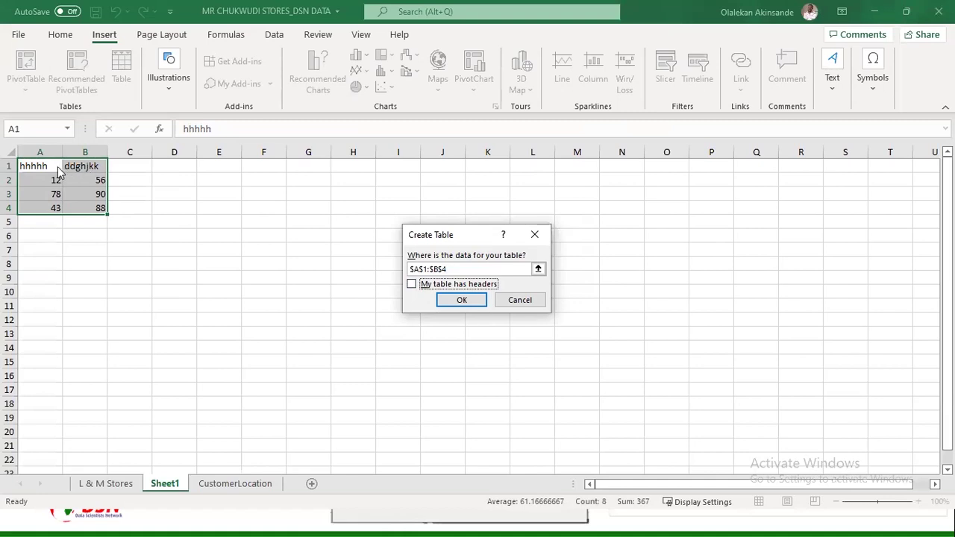
pyautogui.click(411, 286)
pyautogui.click(454, 299)
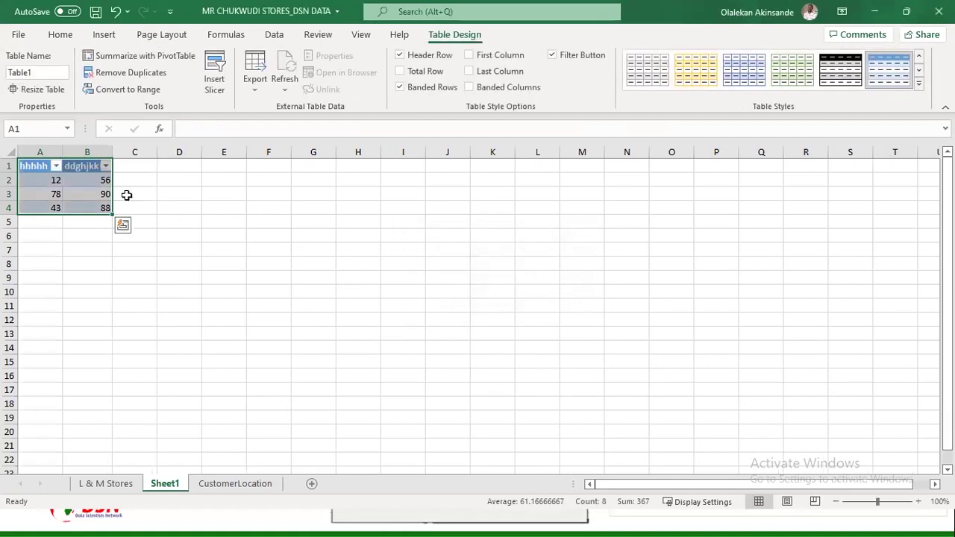
# Check the filter lists of both columns in the sample table and leave the table
pyautogui.click(56, 167)
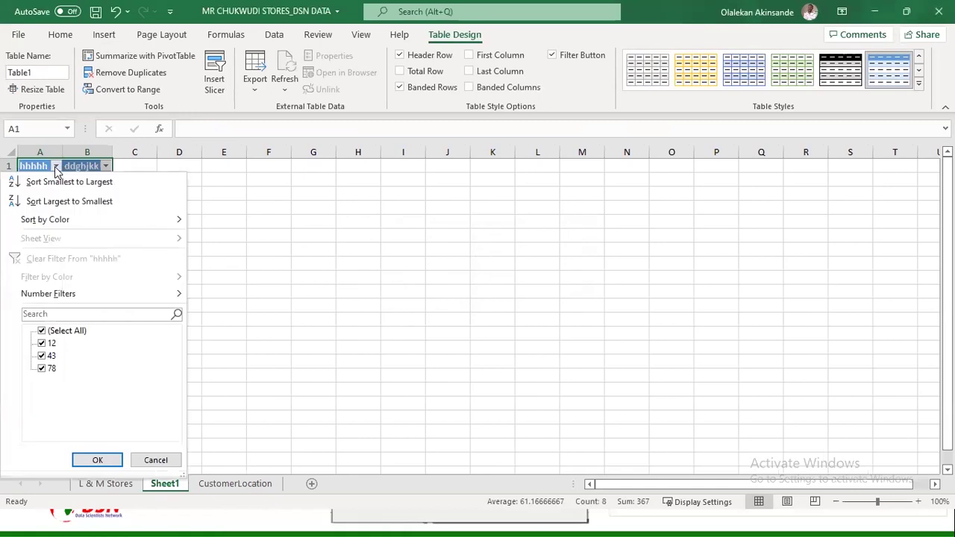
pyautogui.click(106, 167)
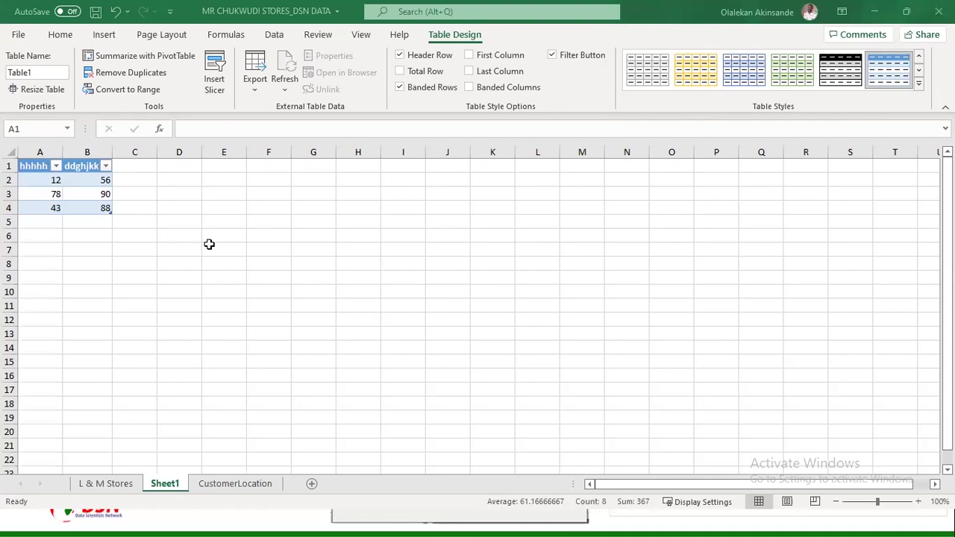
pyautogui.click(35, 280)
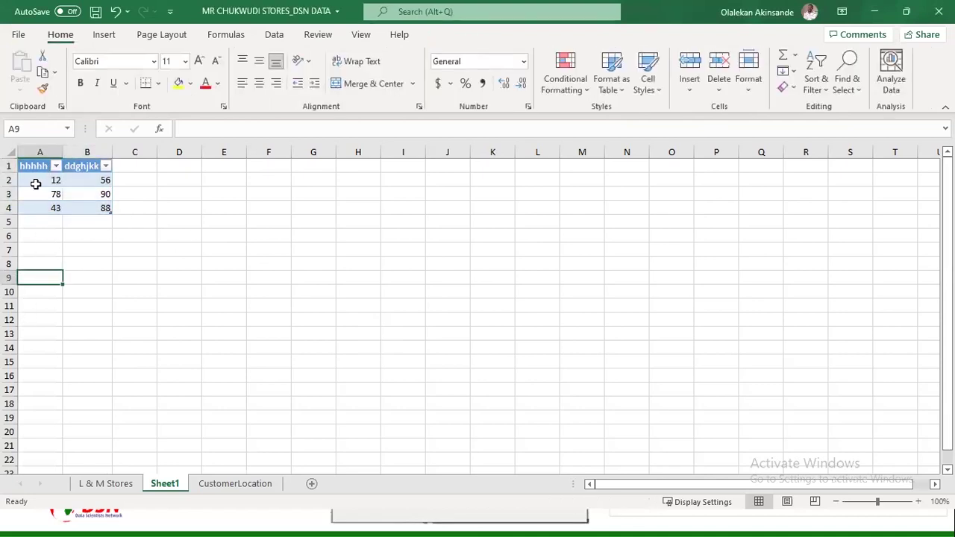
# Convert the sample table in A1:B4 back to a normal range and deselect it
pyautogui.moveTo(33, 166); pyautogui.dragTo(105, 206)
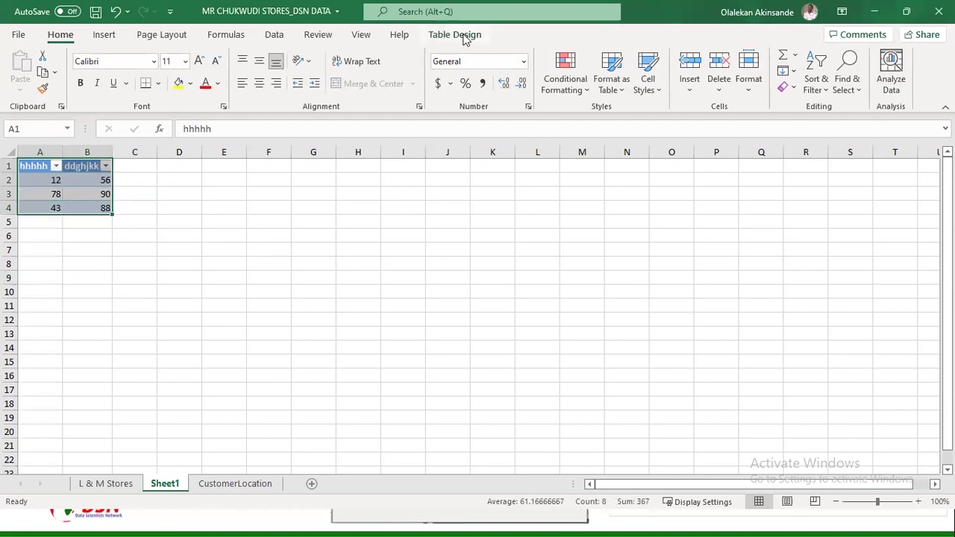
pyautogui.click(462, 36)
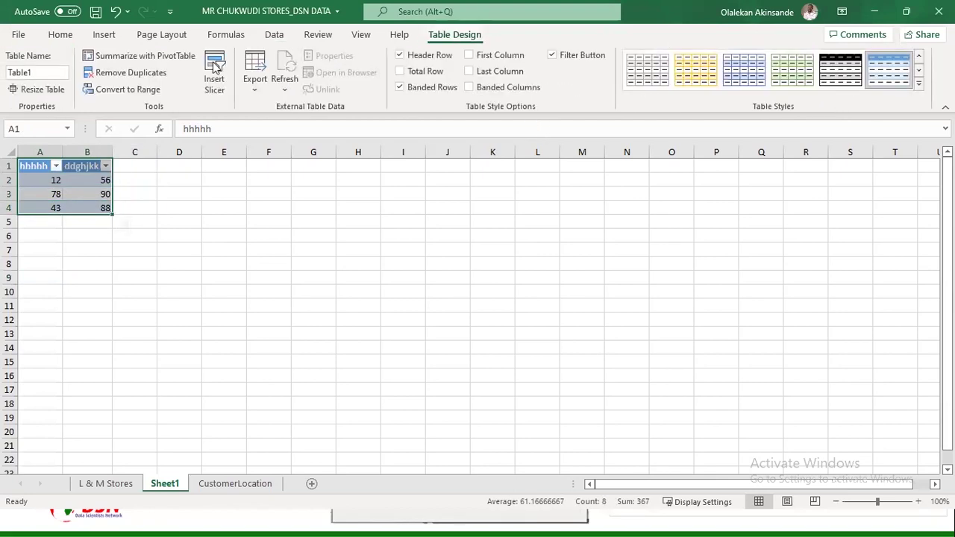
pyautogui.click(137, 91)
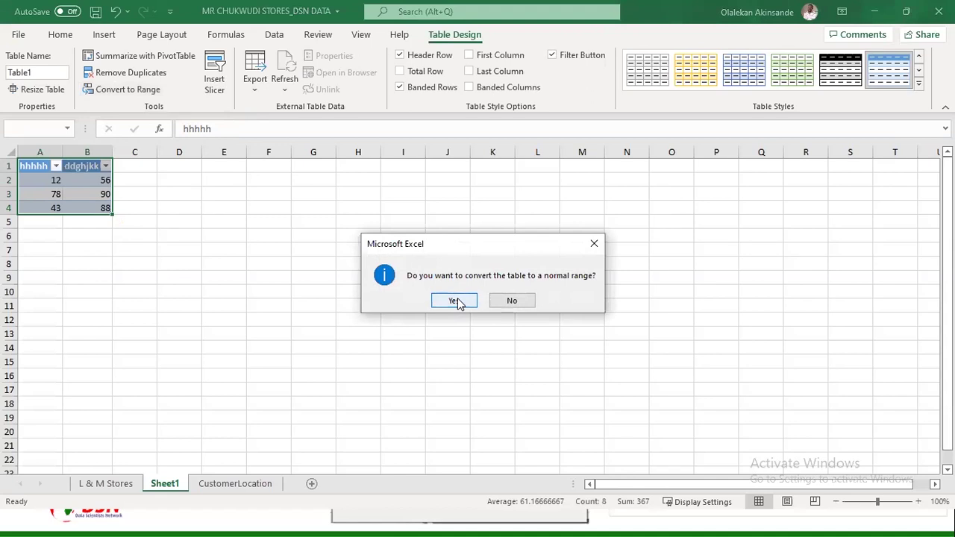
pyautogui.click(456, 302)
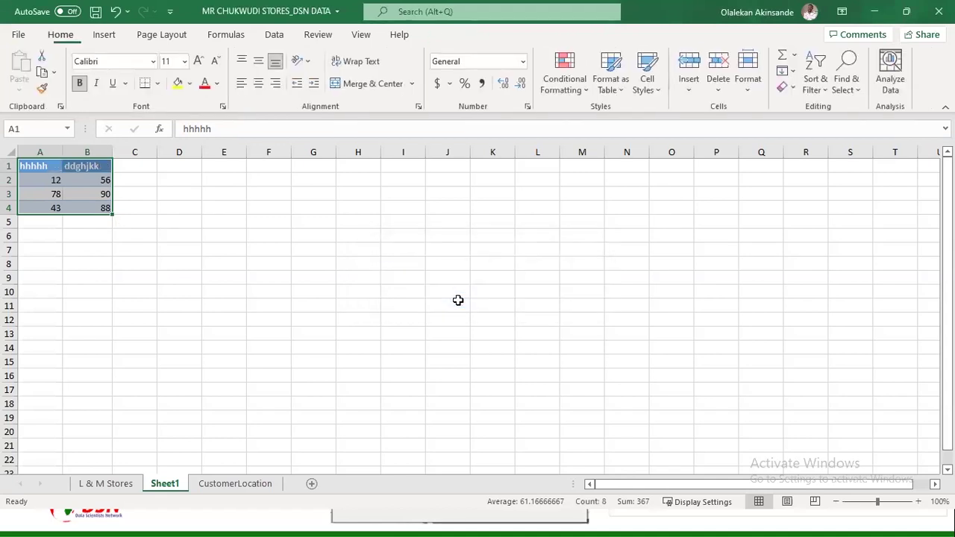
pyautogui.click(281, 273)
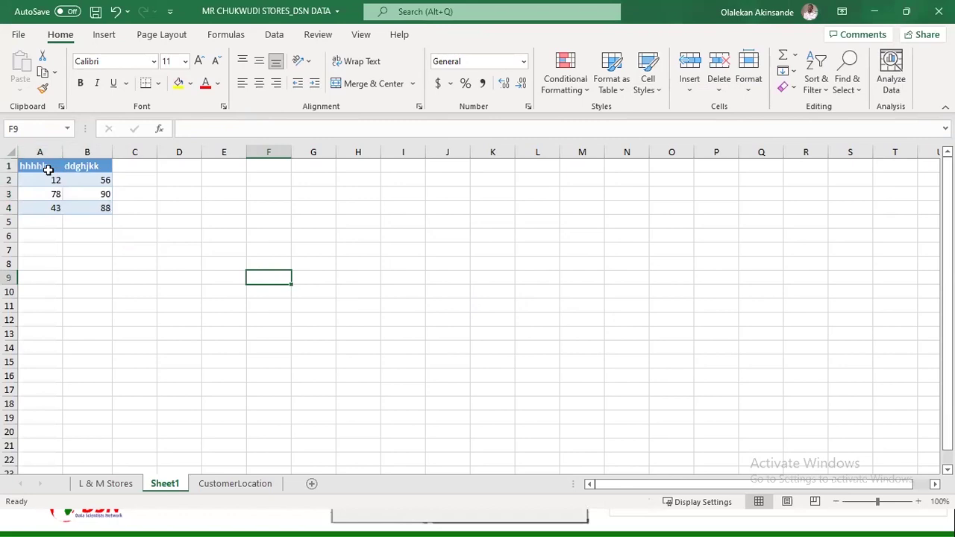
# Turn the range A1:B4 on Sheet1 into a table again, using its first row as headers
pyautogui.moveTo(49, 166); pyautogui.dragTo(87, 210)
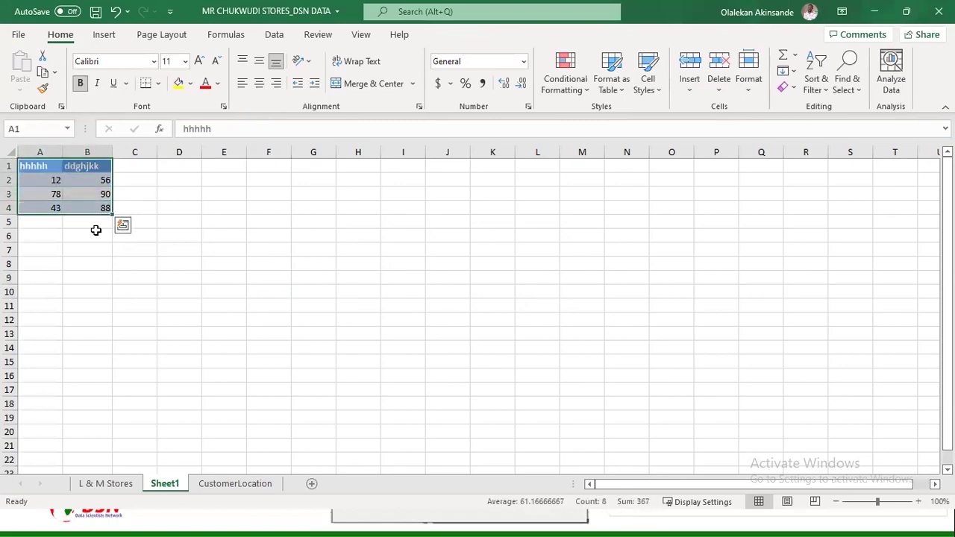
pyautogui.click(103, 36)
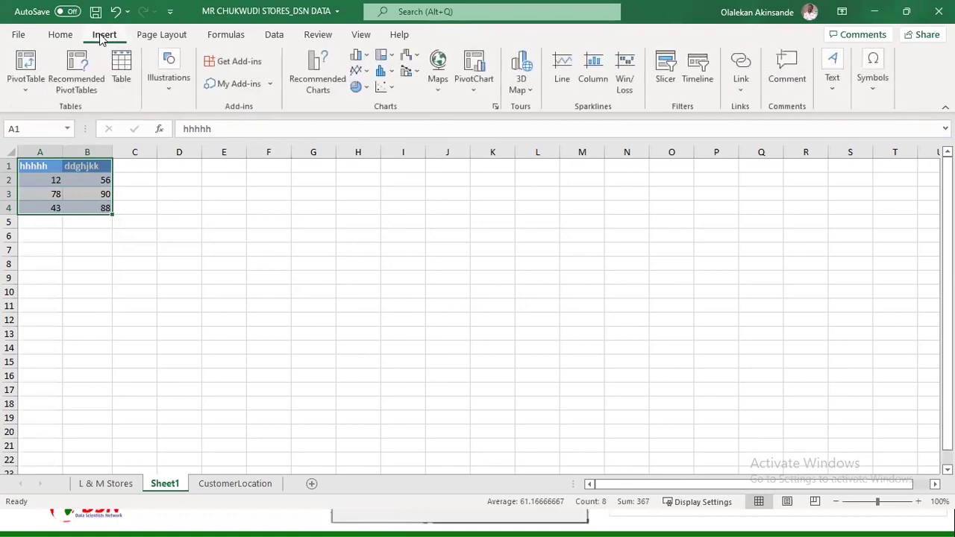
pyautogui.click(123, 68)
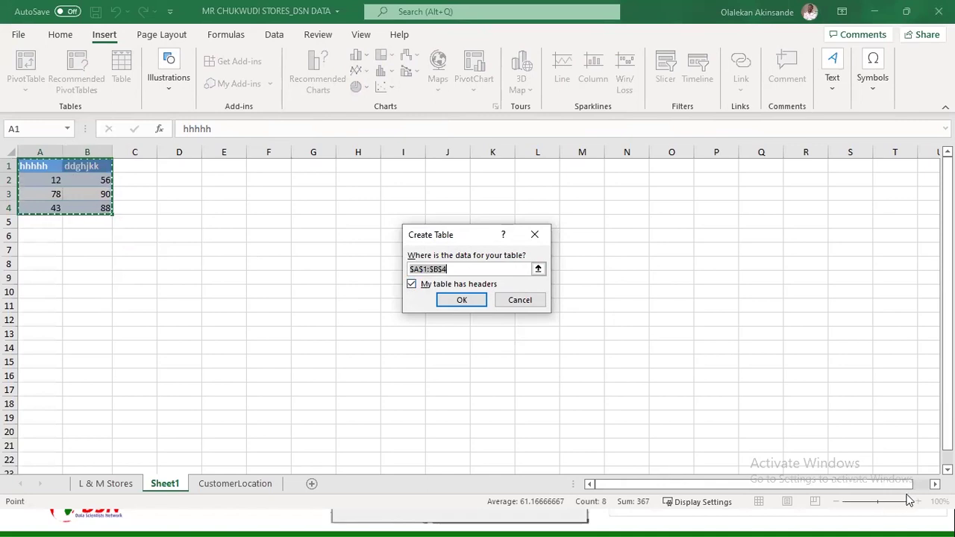
pyautogui.click(921, 512)
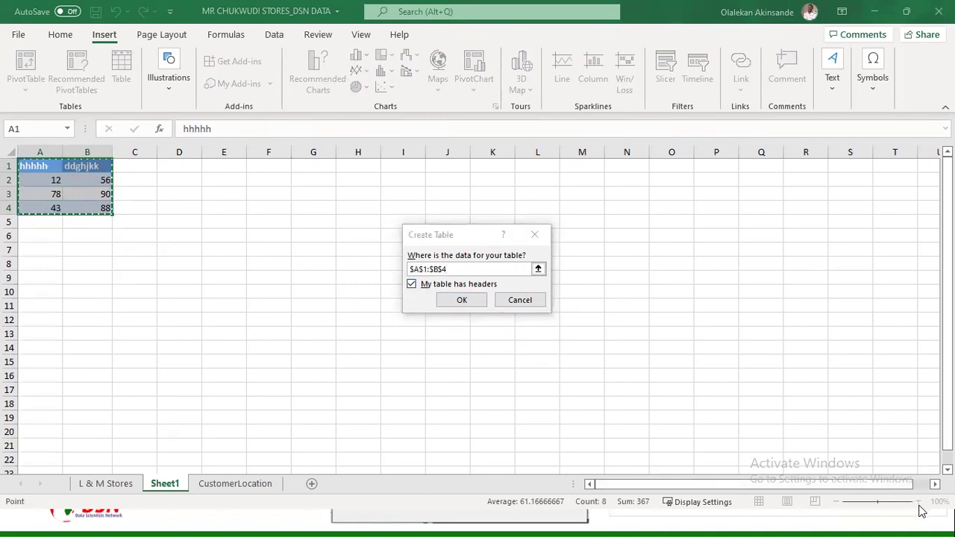
pyautogui.click(733, 341)
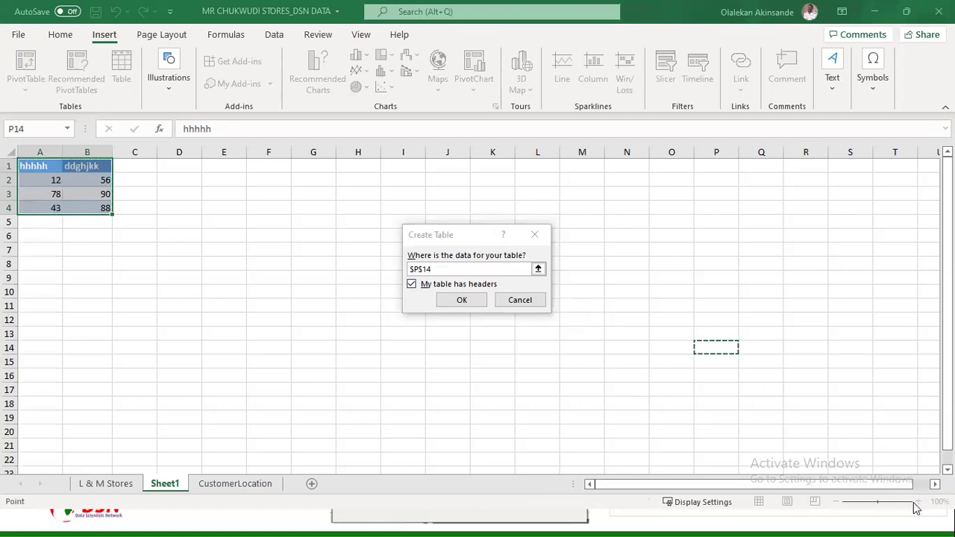
pyautogui.click(453, 304)
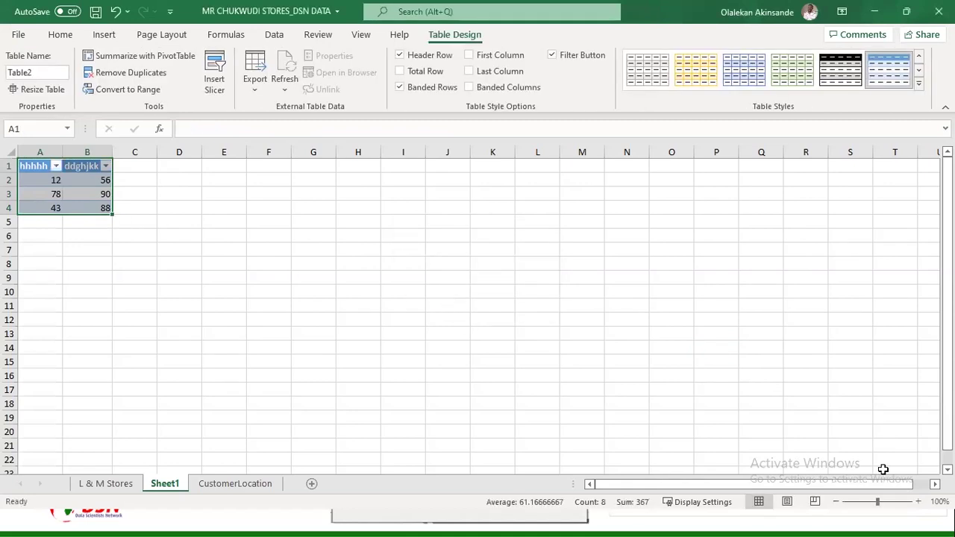
# Enlarge the Sheet1 view to 160% to show the sample table more clearly
pyautogui.click(917, 501)
pyautogui.click(918, 501)
pyautogui.click(917, 501)
pyautogui.click(918, 501)
pyautogui.click(918, 501)
pyautogui.click(917, 502)
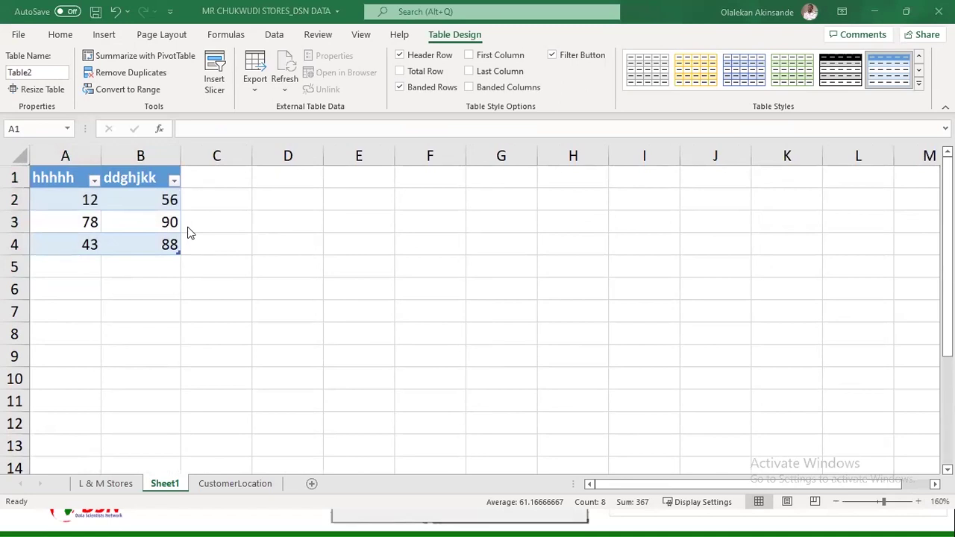
# Return to the L & M Stores sheet and check the filter lists of the supermarket identifier and customer location columns
pyautogui.click(96, 485)
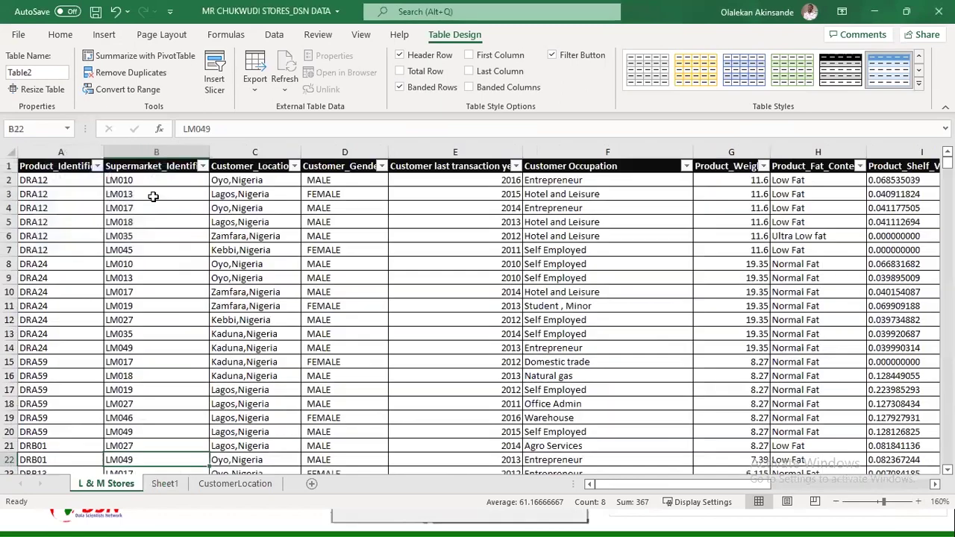
pyautogui.click(198, 180)
pyautogui.click(202, 165)
pyautogui.click(293, 167)
pyautogui.click(294, 167)
pyautogui.click(373, 222)
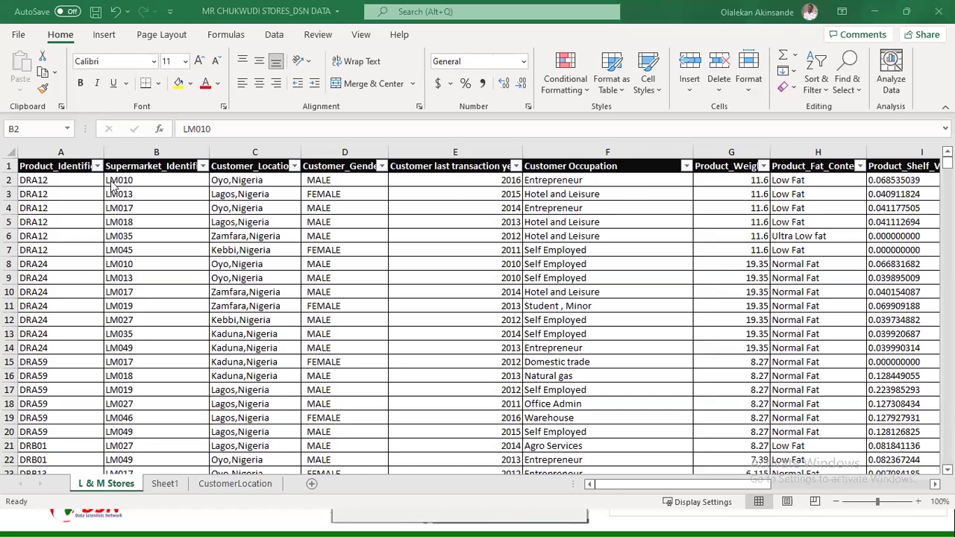
# Open B2 for editing and leave it unchanged, and jump from A2 to the last column and last row of the dataset
pyautogui.press('F2')
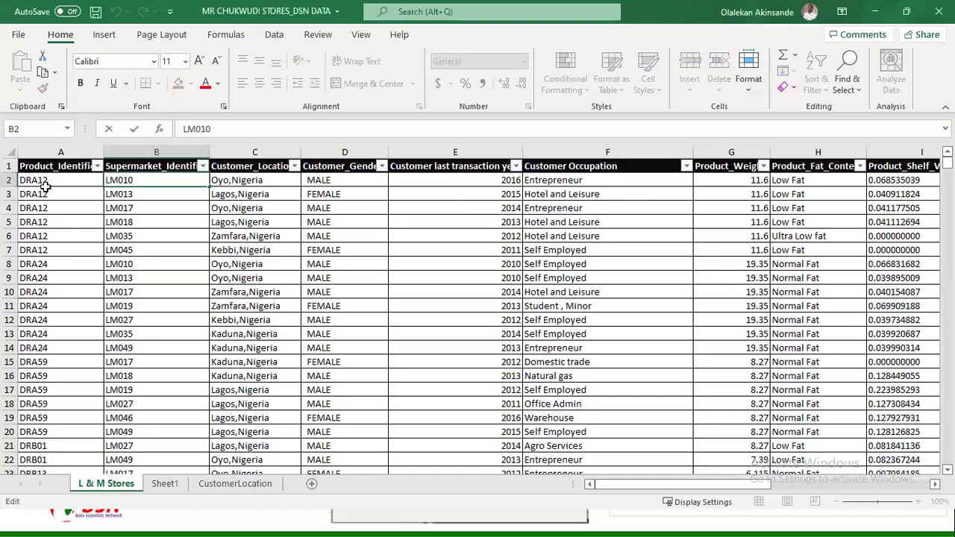
pyautogui.click(42, 182)
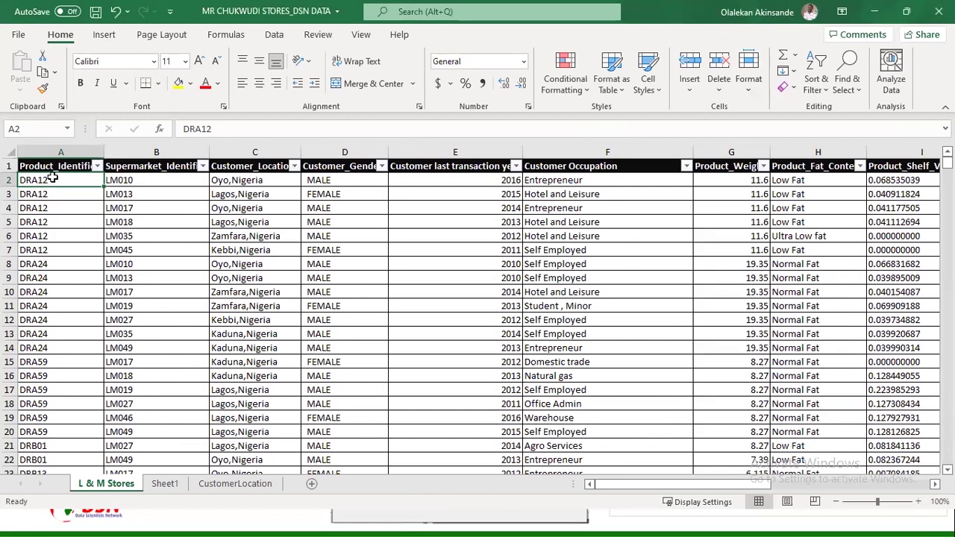
pyautogui.hotkey('ctrl', 'Right')
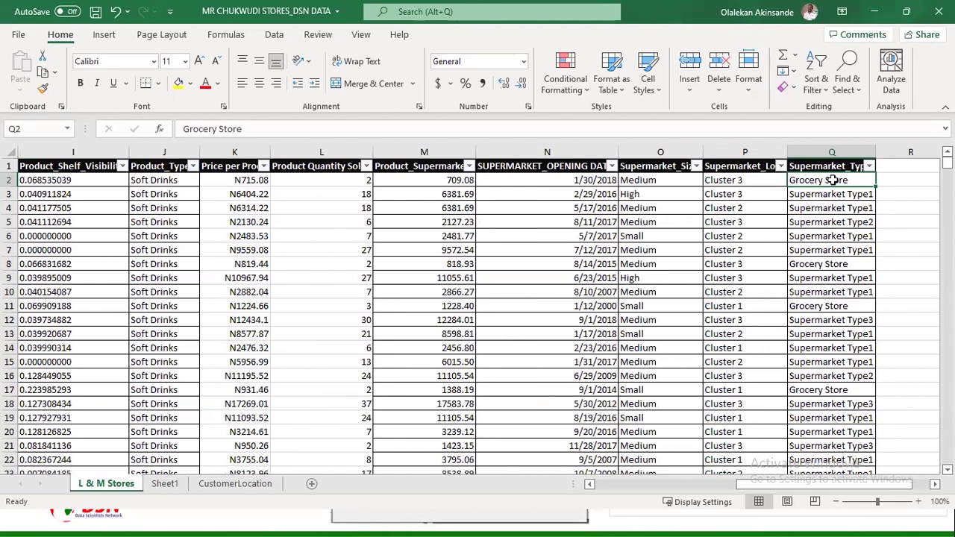
pyautogui.hotkey('ctrl', 'Down')
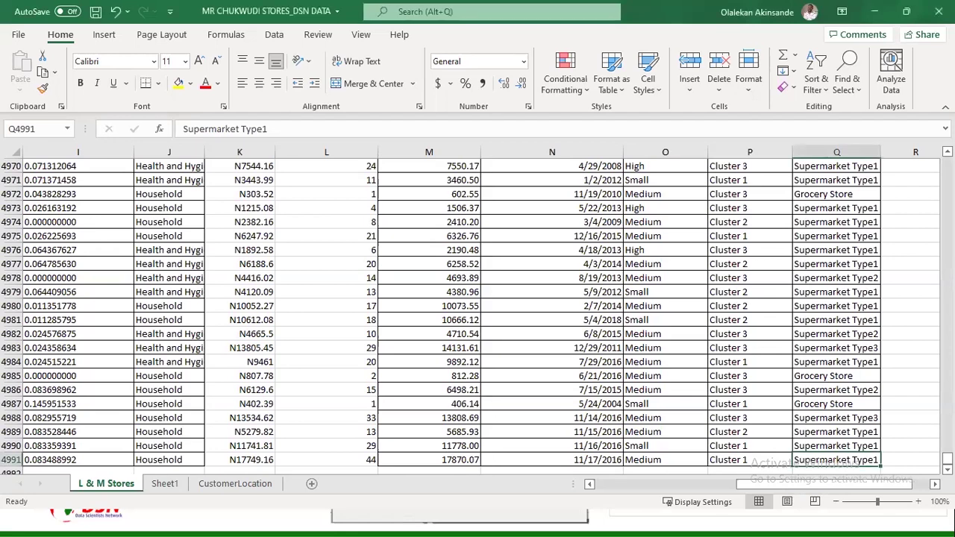
# Find all cells containing "nigeria" on the L & M Stores sheet and close the search
pyautogui.click(340, 376)
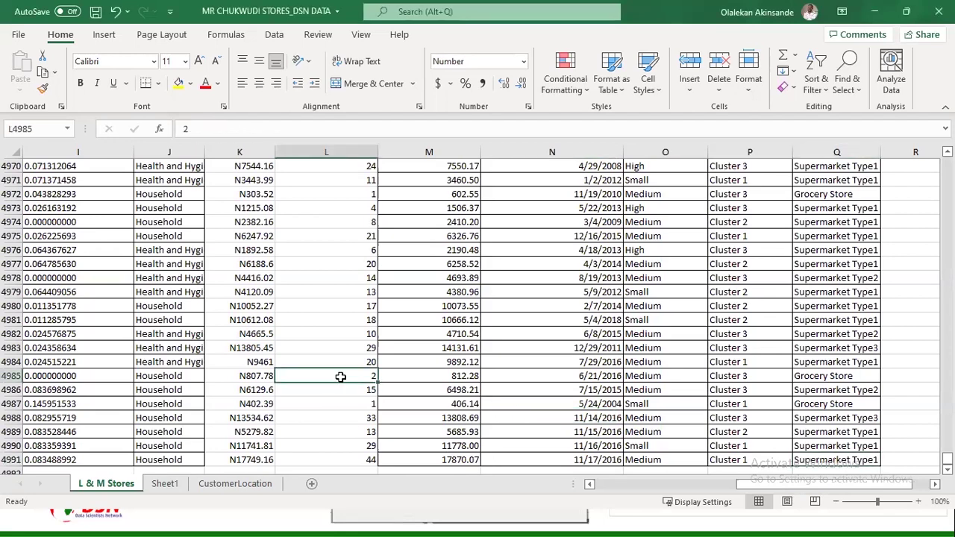
pyautogui.hotkey('ctrl', 'f')
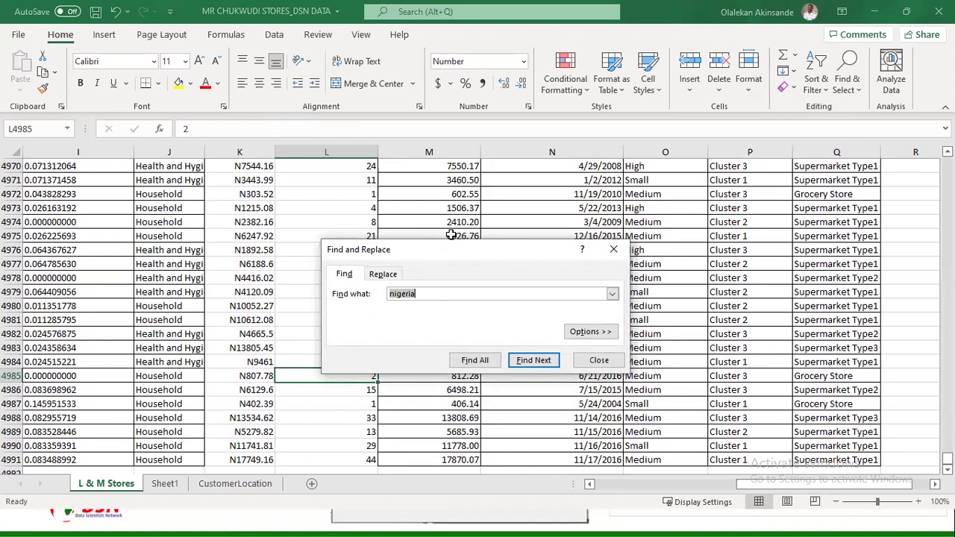
pyautogui.moveTo(450, 261); pyautogui.dragTo(353, 214)
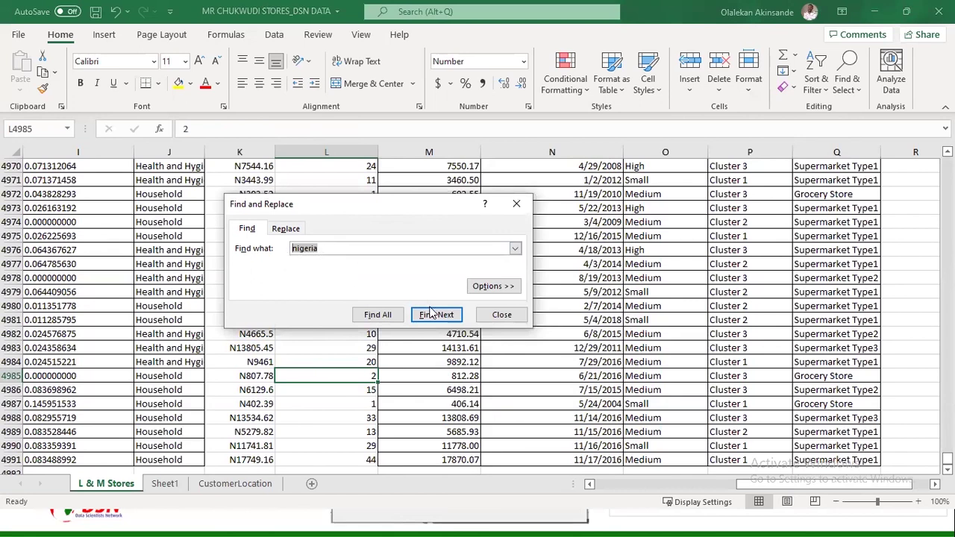
pyautogui.click(378, 314)
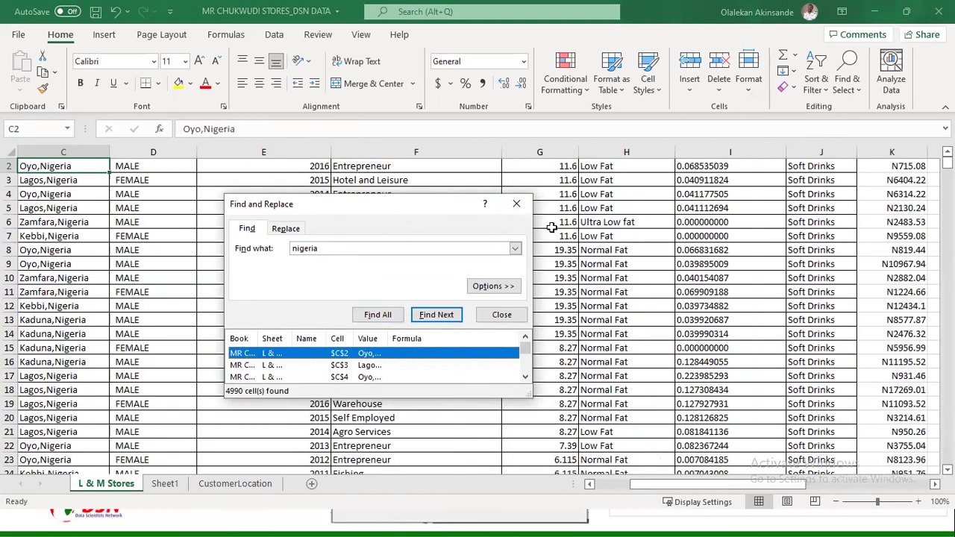
pyautogui.click(515, 204)
pyautogui.click(504, 255)
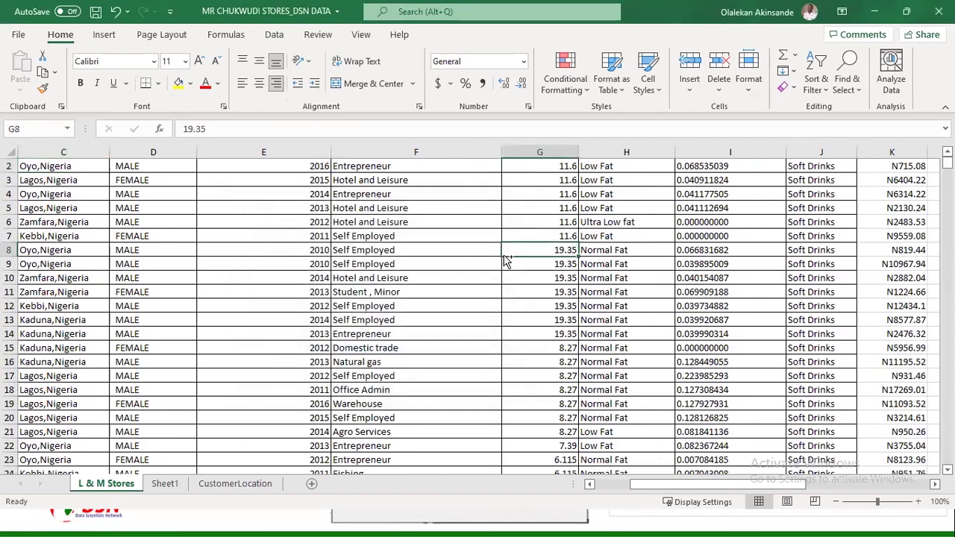
# Go directly to cell F56 with the Go To command
pyautogui.hotkey('ctrl', 'g')
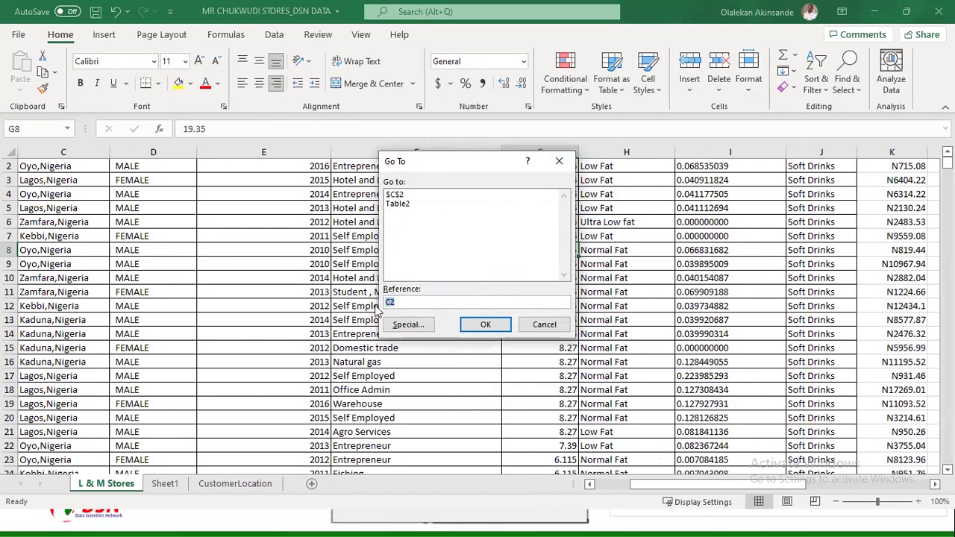
pyautogui.write('f56')
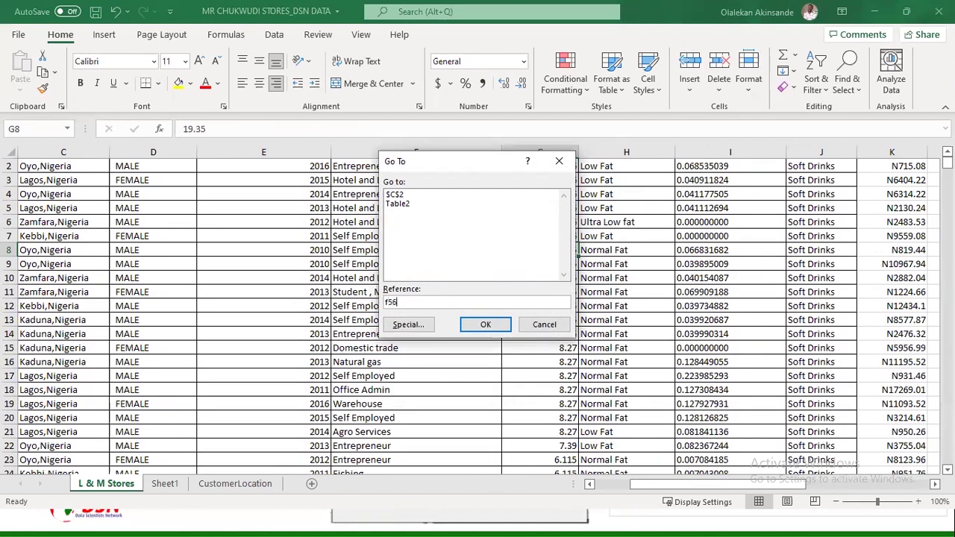
pyautogui.click(486, 326)
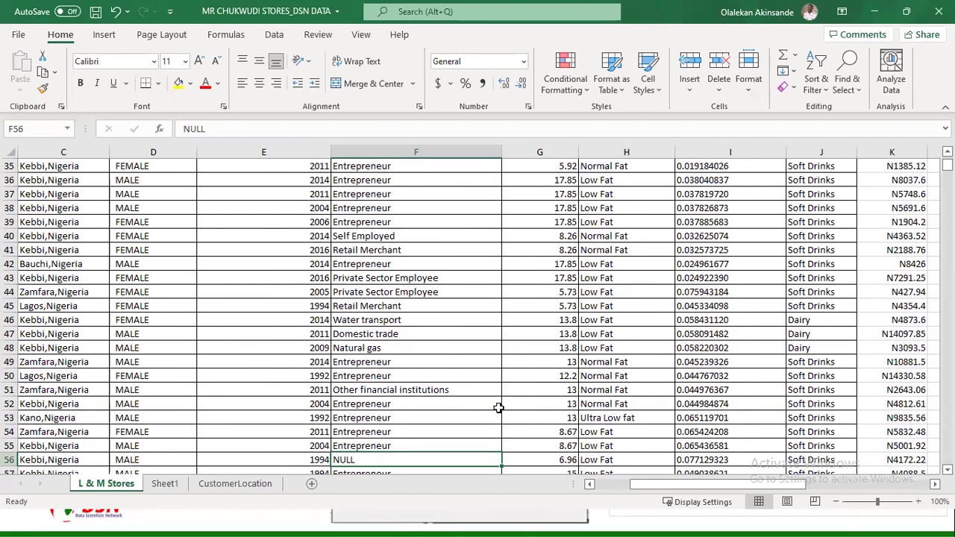
# Examine the dataset's columns from product identifier to supermarket type, including the product weight and shelf visibility values
pyautogui.moveTo(639, 486); pyautogui.dragTo(780, 487)
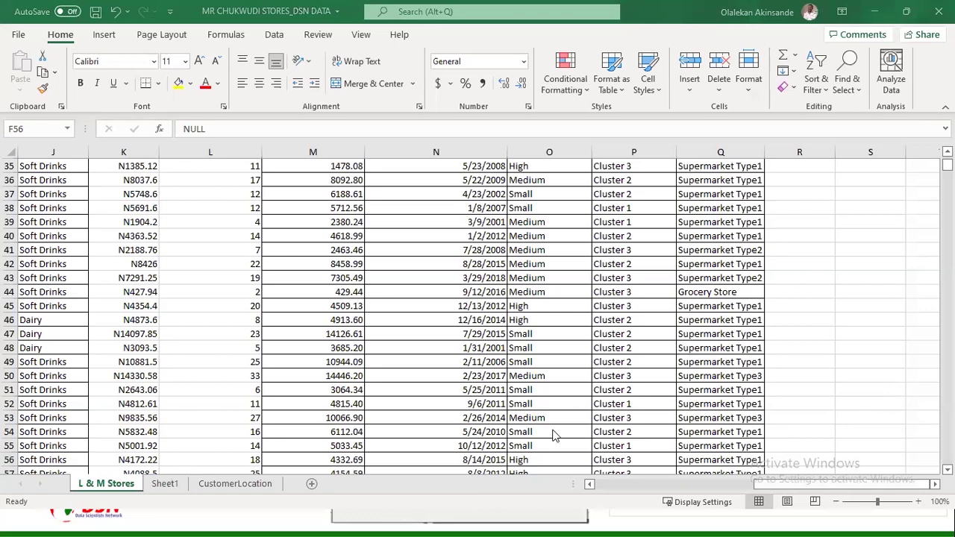
pyautogui.scroll(11, 612, 313)
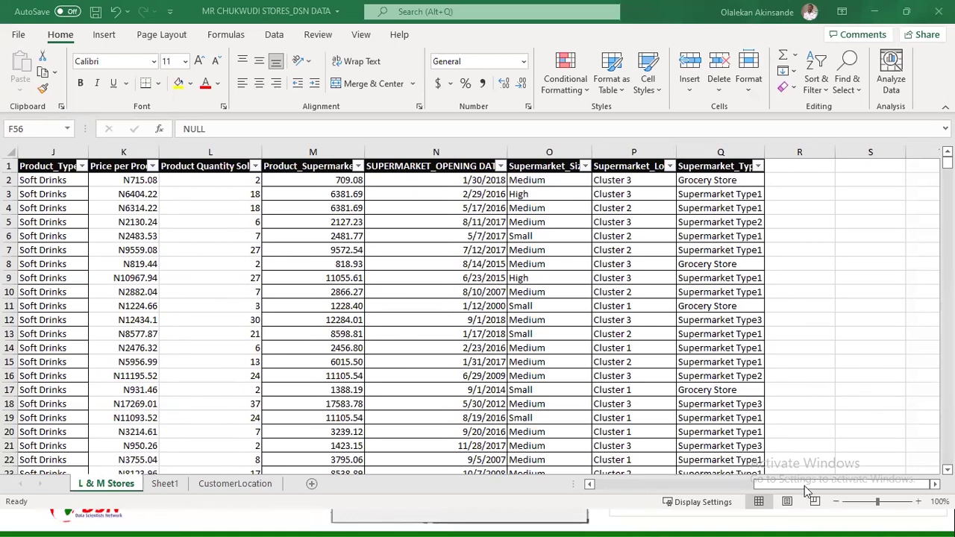
pyautogui.moveTo(806, 485); pyautogui.dragTo(582, 496)
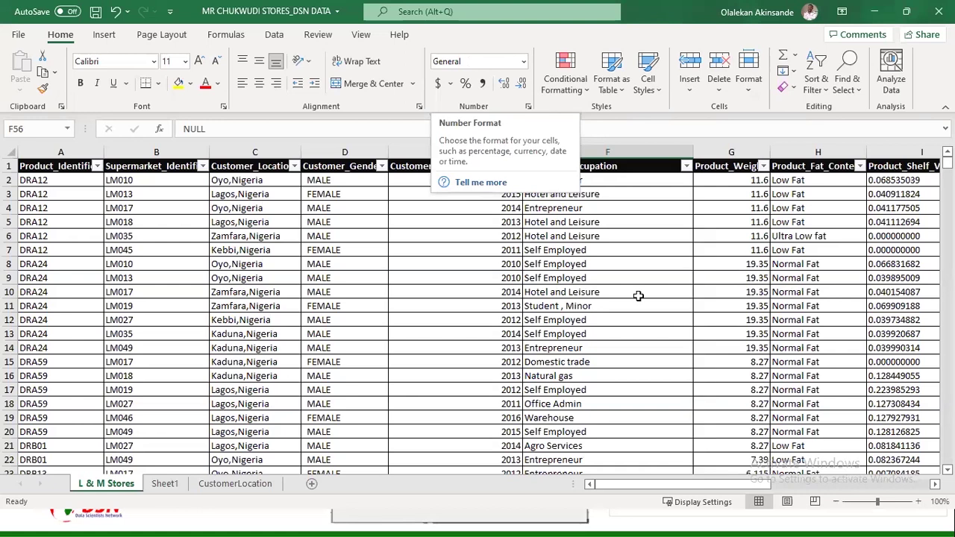
pyautogui.click(752, 211)
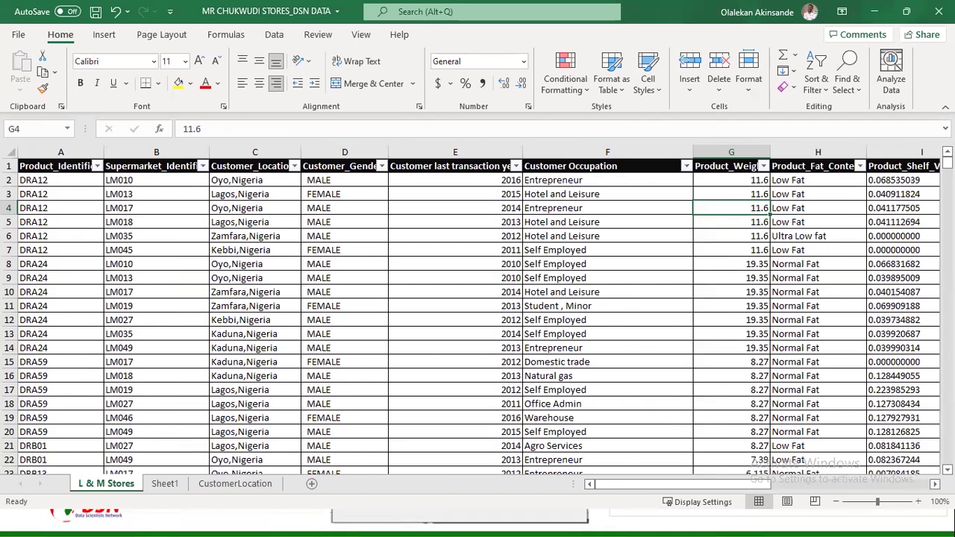
pyautogui.hscroll(3, 928, 492)
pyautogui.hscroll(3, 890, 483)
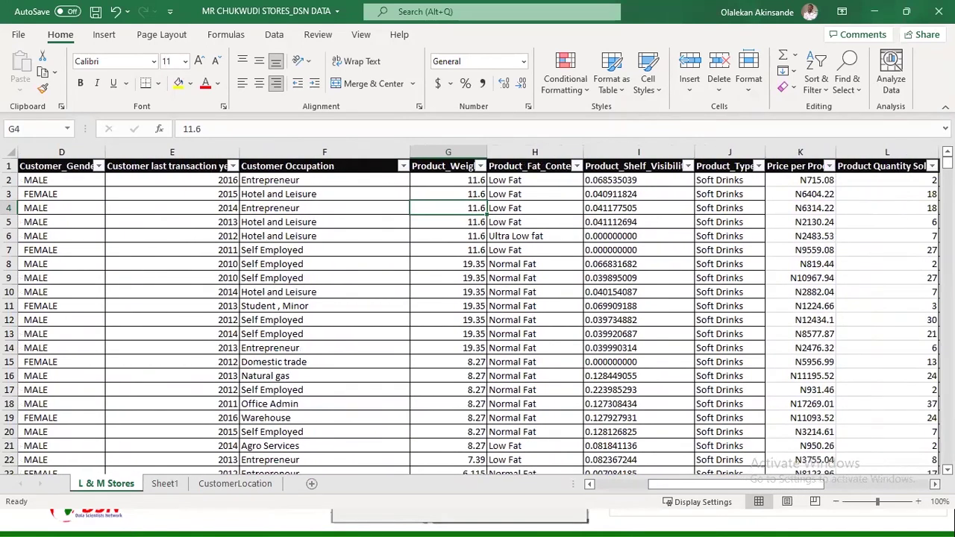
pyautogui.click(607, 179)
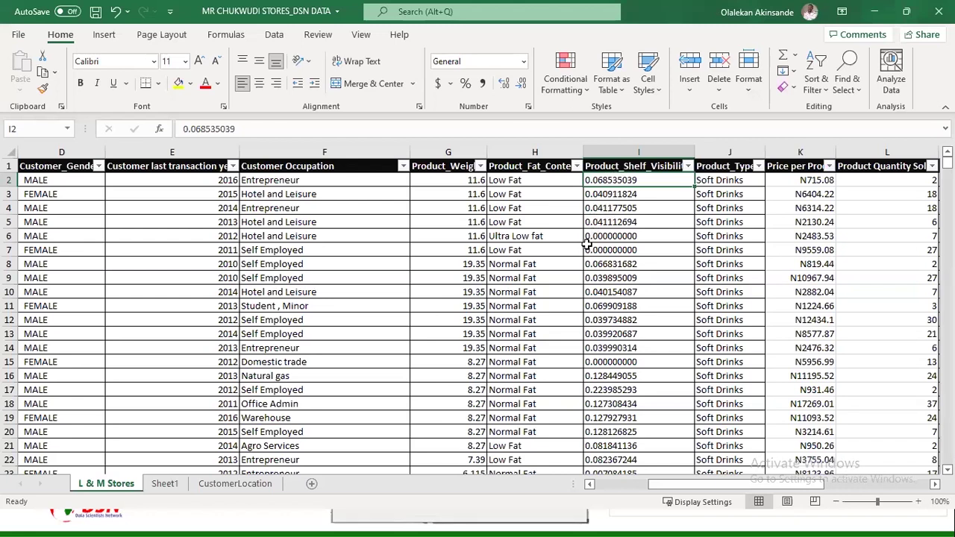
pyautogui.click(598, 220)
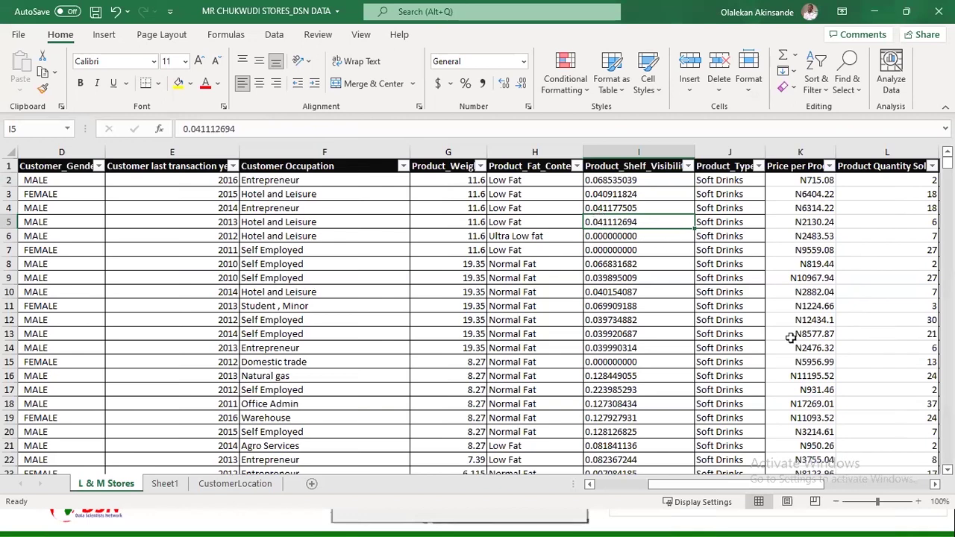
pyautogui.hscroll(6, 477, 313)
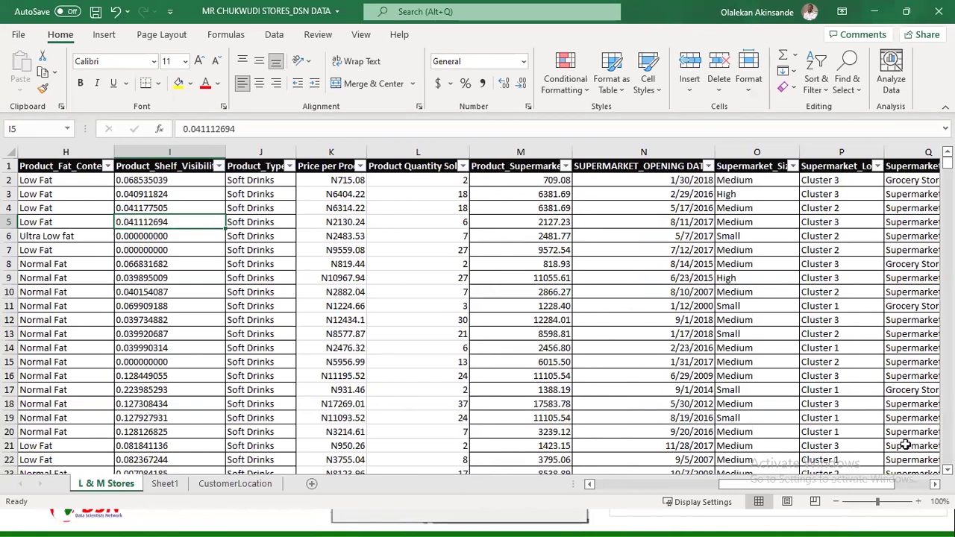
pyautogui.moveTo(915, 487); pyautogui.dragTo(925, 486)
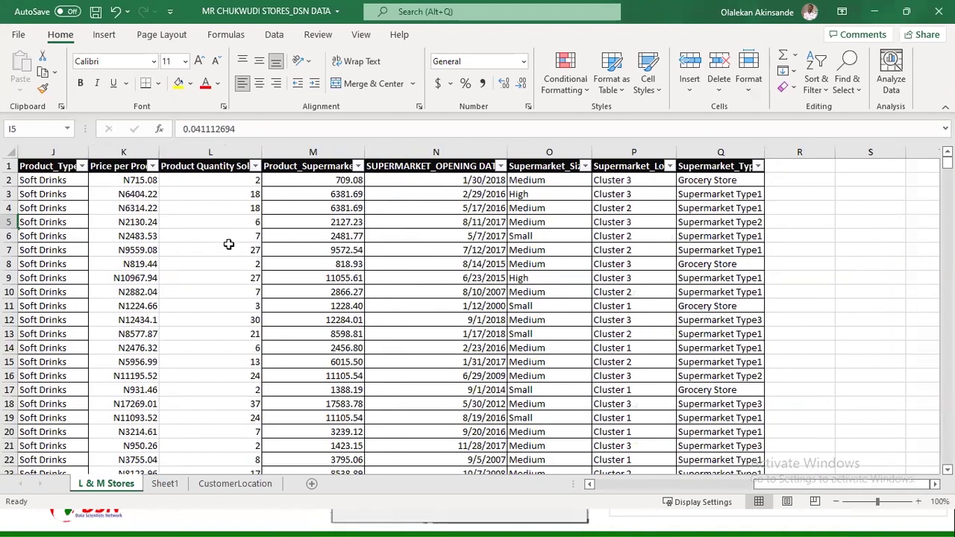
# Select the Product Quantity Sold header, open the Data Analysis tool list and look through the available analysis tools
pyautogui.click(202, 168)
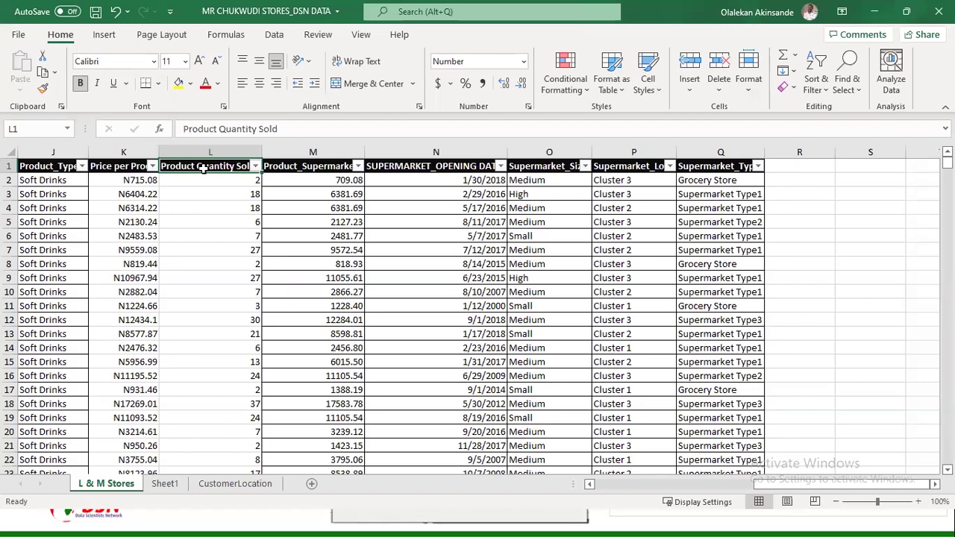
pyautogui.click(273, 37)
pyautogui.click(772, 55)
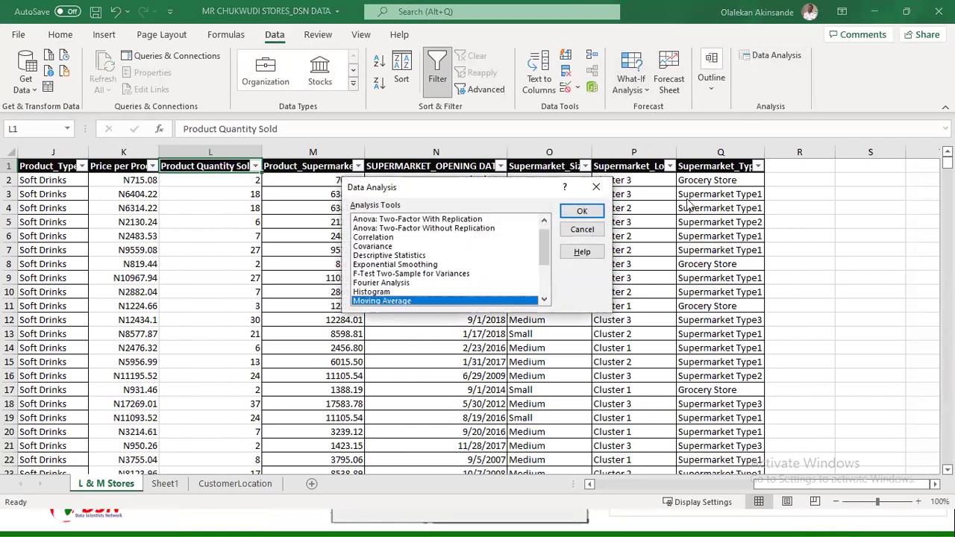
pyautogui.click(633, 414)
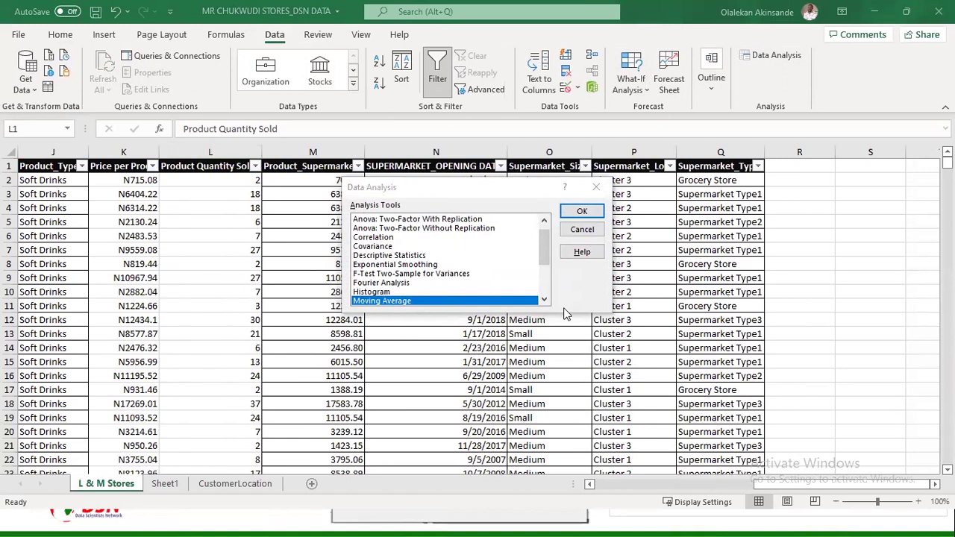
pyautogui.moveTo(542, 255); pyautogui.dragTo(422, 221)
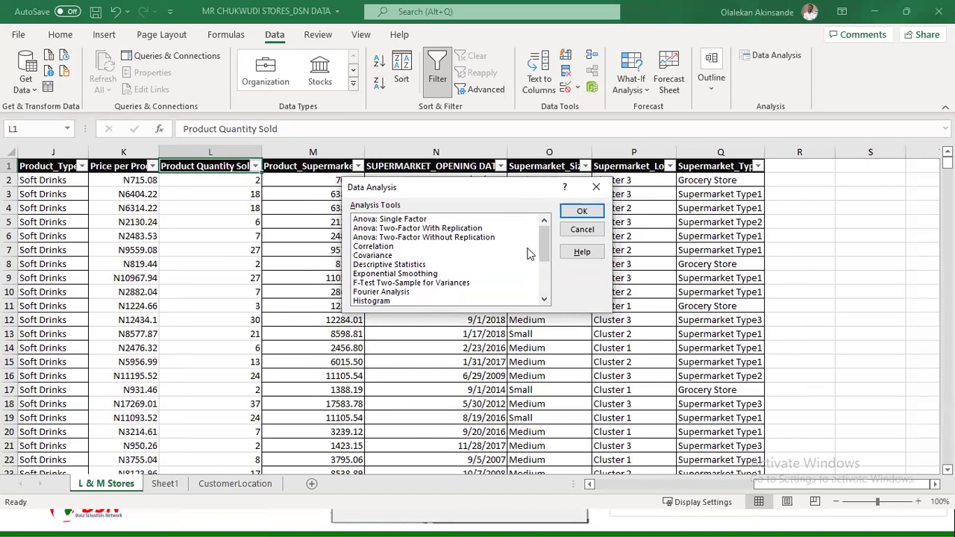
pyautogui.moveTo(547, 248); pyautogui.dragTo(547, 283)
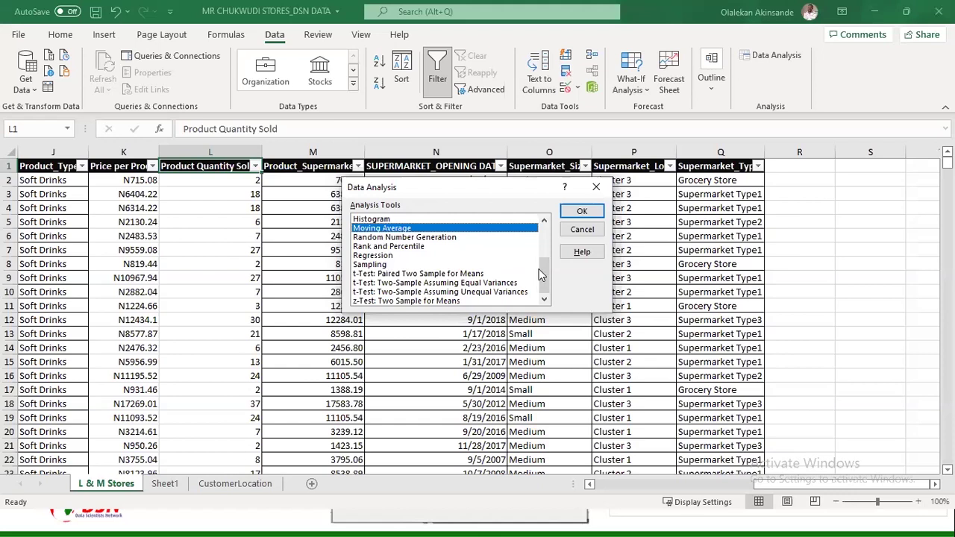
pyautogui.moveTo(545, 280); pyautogui.dragTo(544, 241)
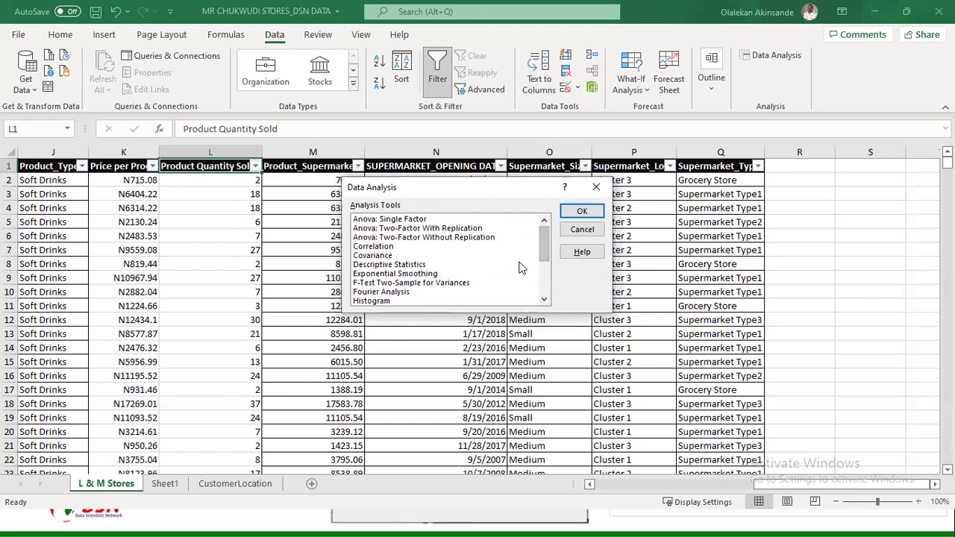
pyautogui.click(409, 266)
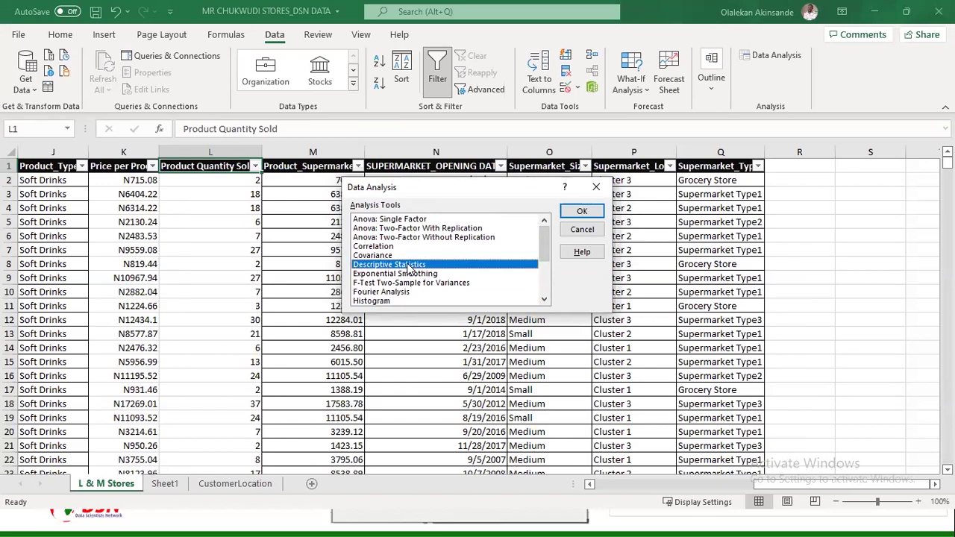
pyautogui.click(567, 208)
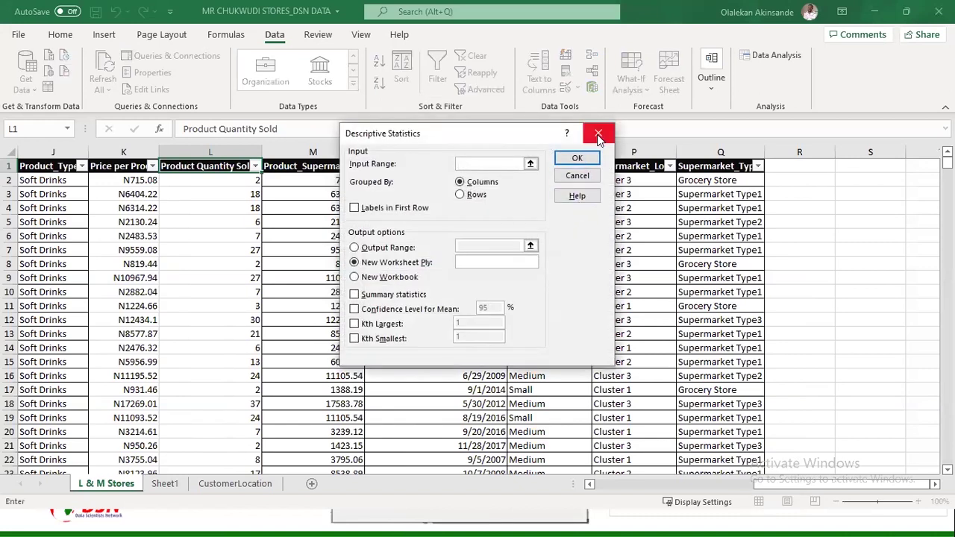
pyautogui.click(599, 133)
pyautogui.click(595, 187)
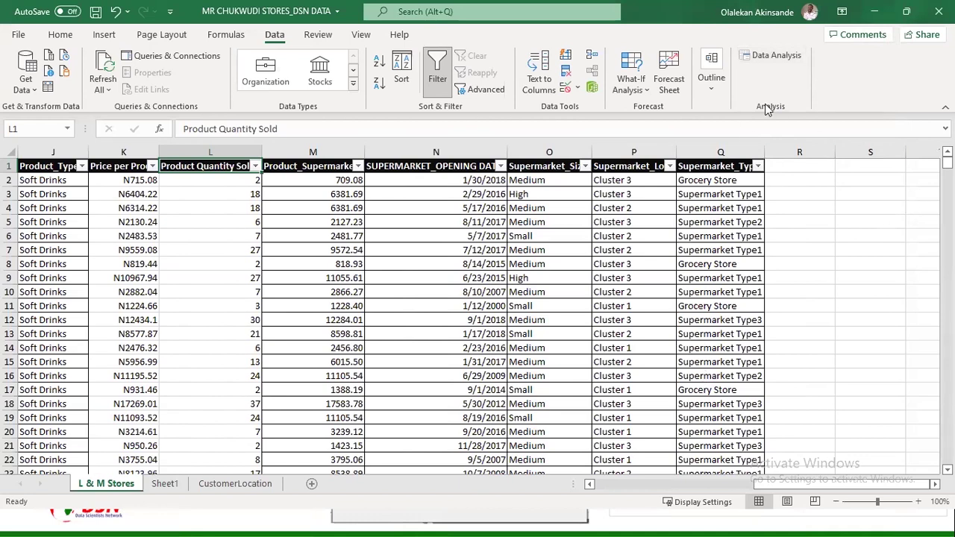
pyautogui.click(772, 56)
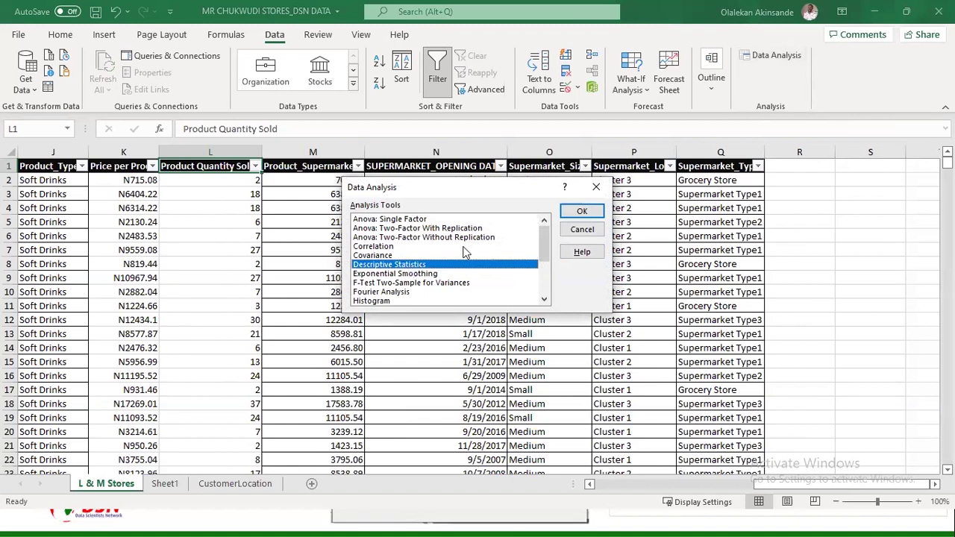
pyautogui.click(579, 212)
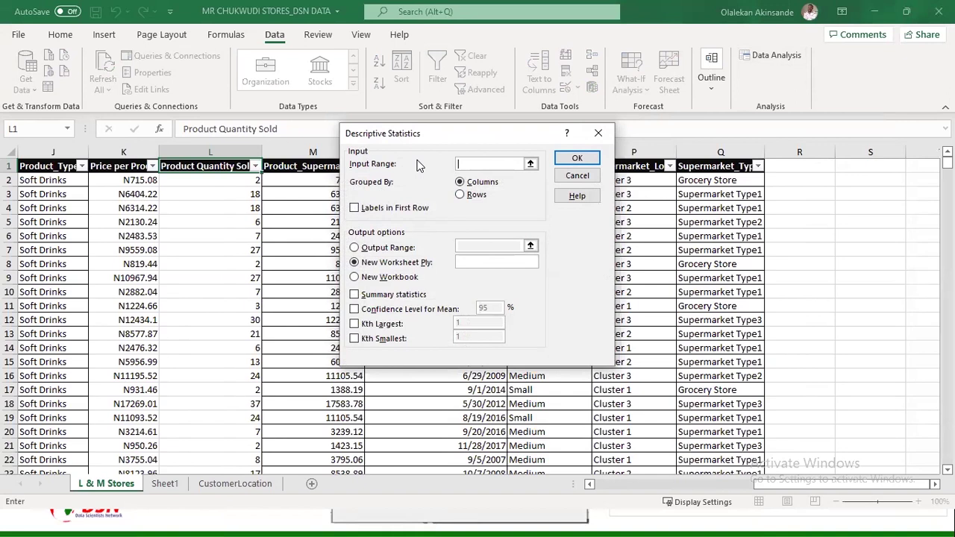
pyautogui.click(531, 165)
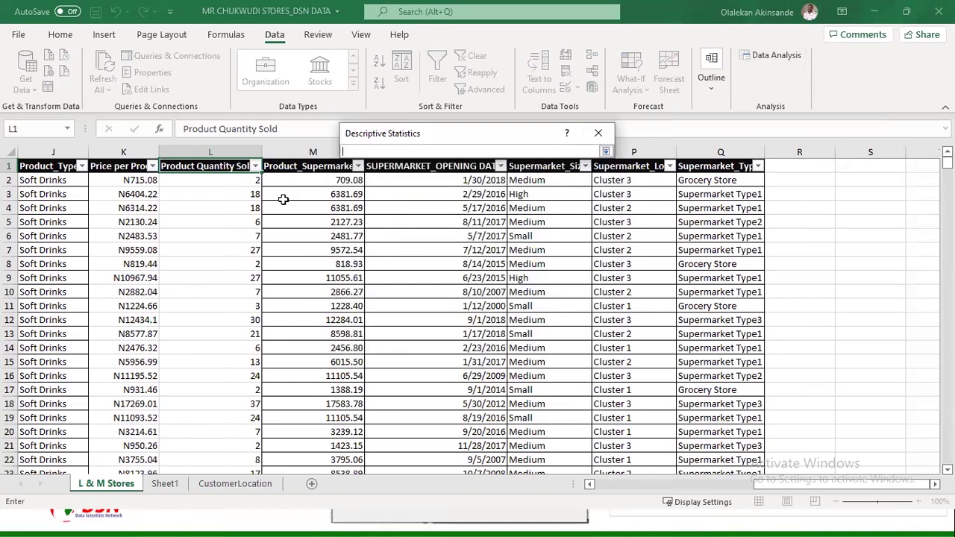
pyautogui.click(209, 152)
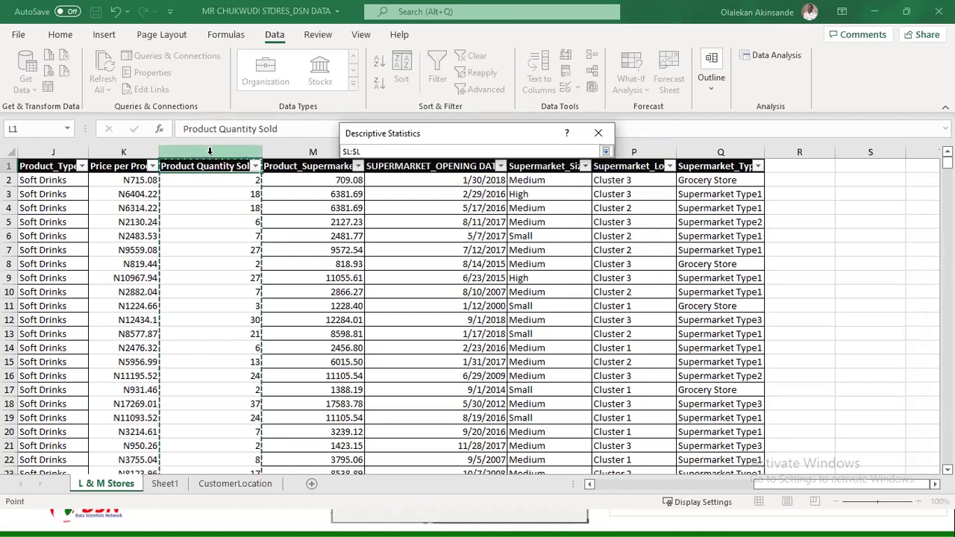
pyautogui.moveTo(210, 151); pyautogui.dragTo(179, 150)
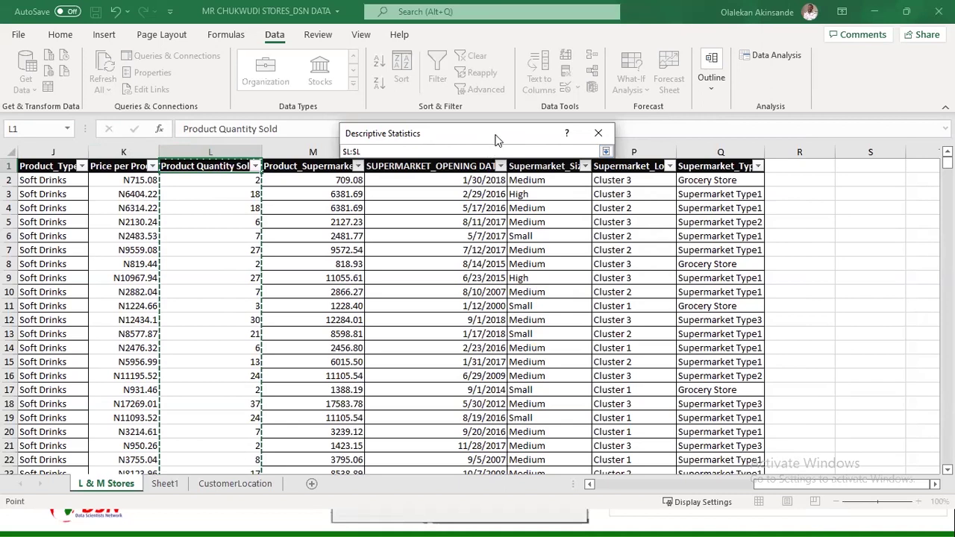
pyautogui.moveTo(494, 139); pyautogui.dragTo(719, 238)
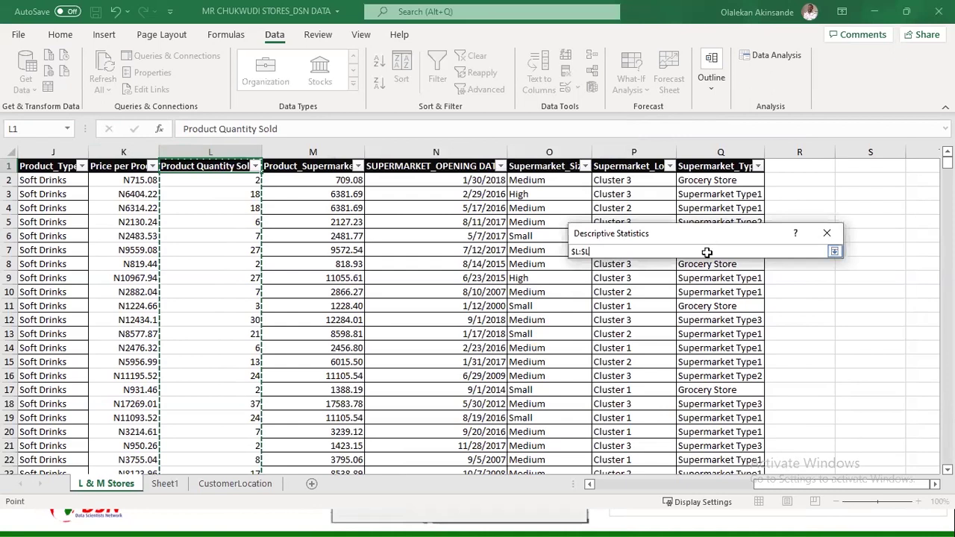
pyautogui.click(561, 484)
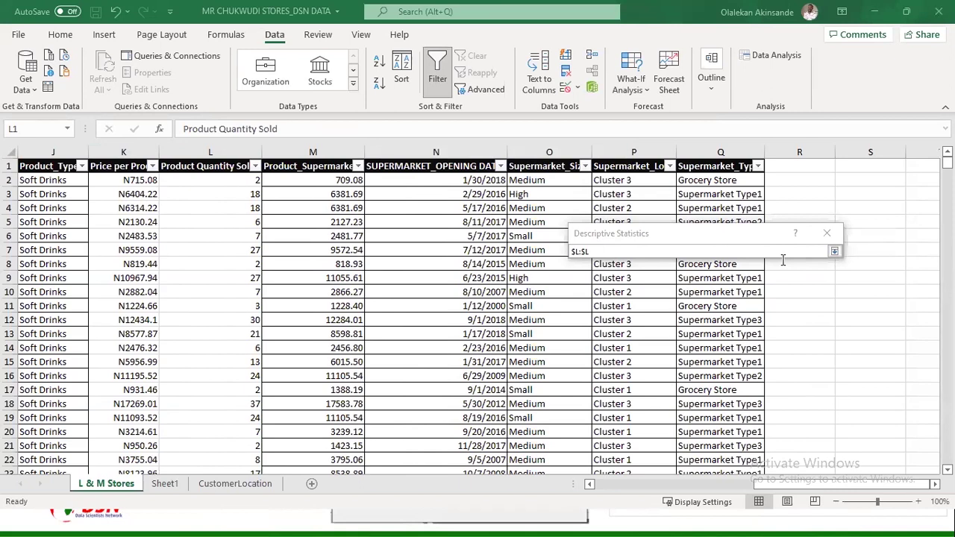
pyautogui.click(828, 234)
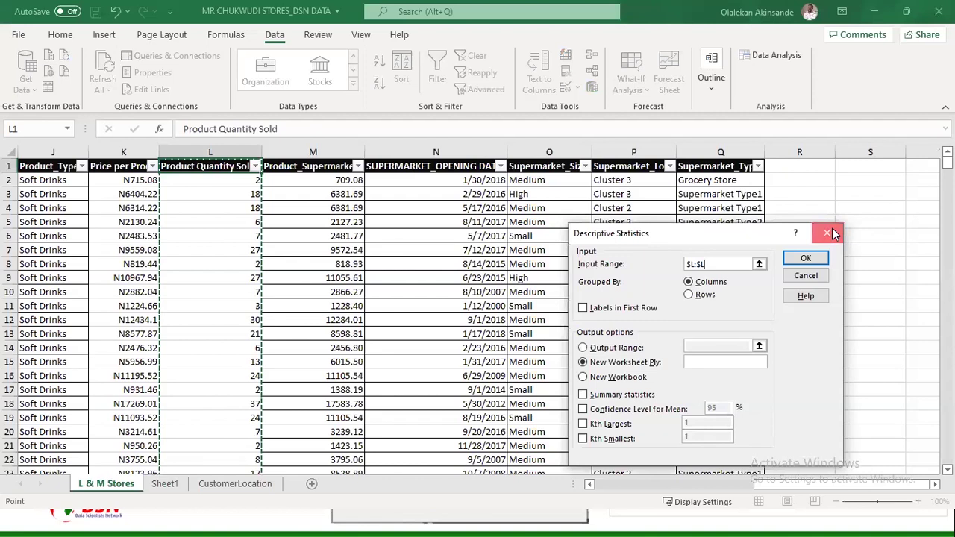
pyautogui.press('Escape')
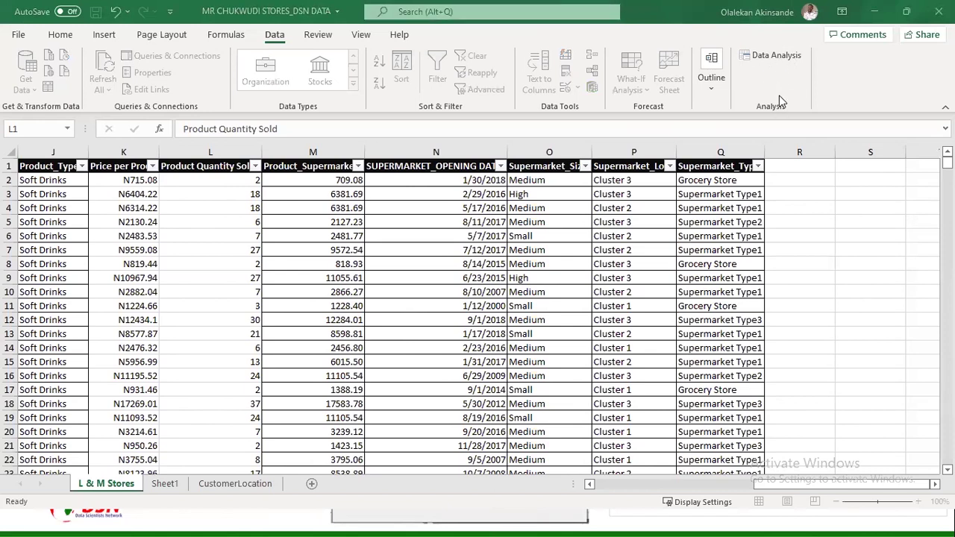
# Open the Descriptive Statistics tool from the Data Analysis tool list
pyautogui.click(778, 62)
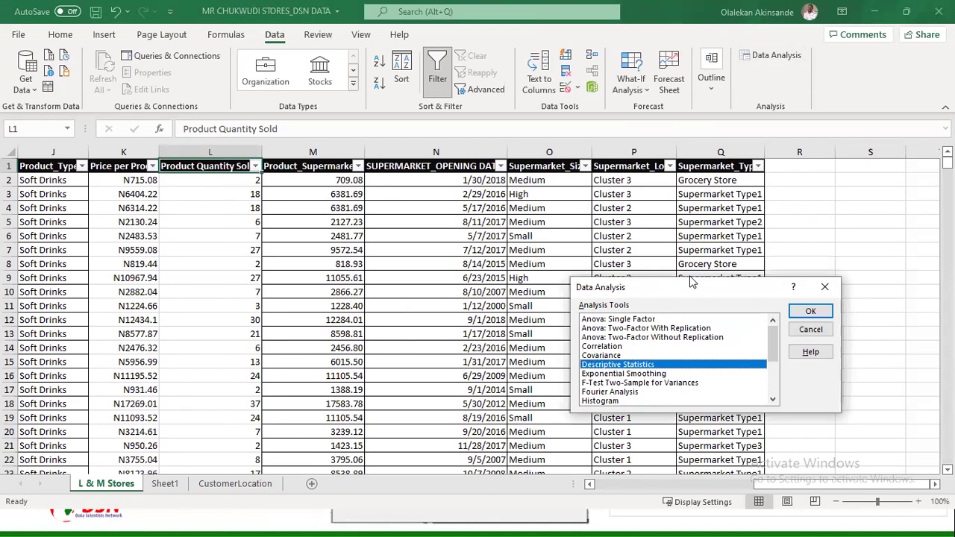
pyautogui.moveTo(692, 282); pyautogui.dragTo(640, 146)
pyautogui.scroll(-3, 678, 215)
pyautogui.scroll(3, 678, 220)
pyautogui.scroll(-3, 678, 224)
pyautogui.scroll(3, 676, 219)
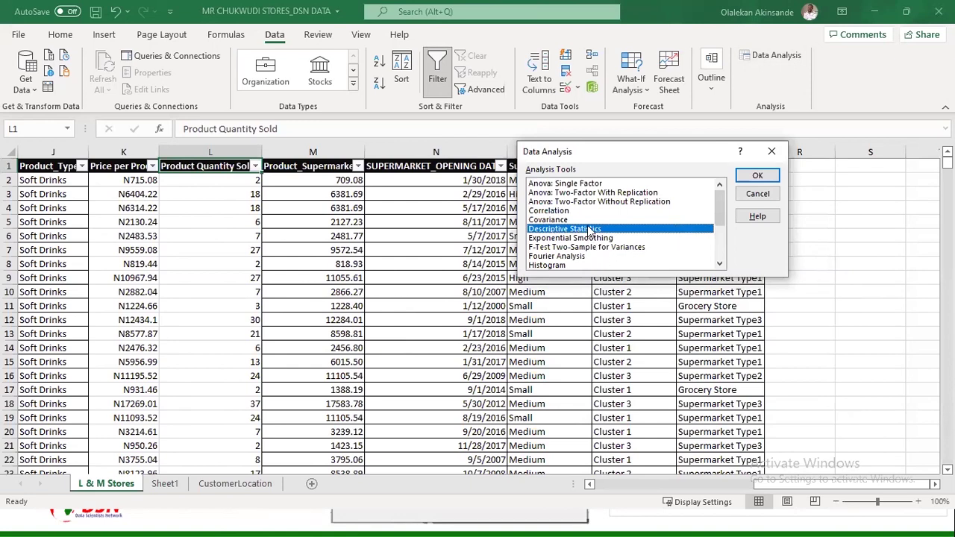
pyautogui.click(756, 178)
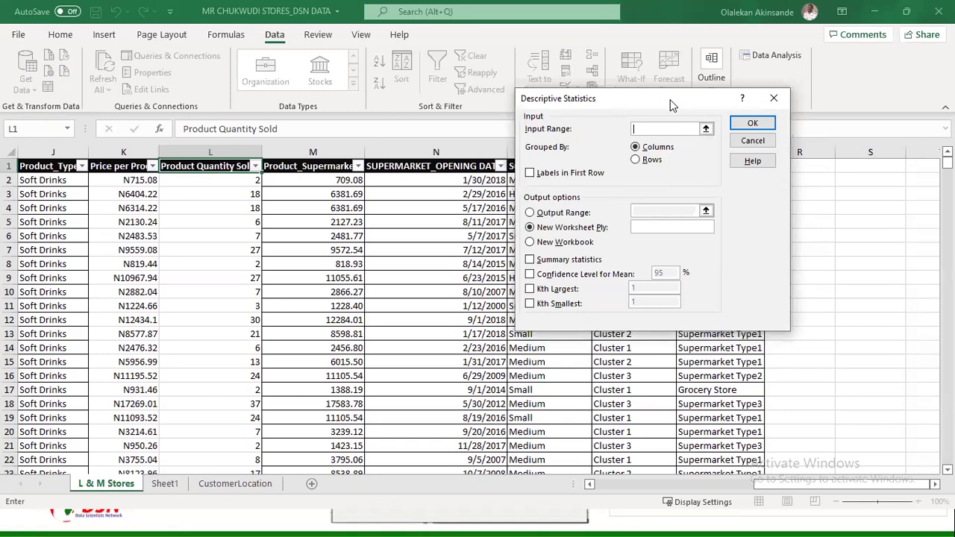
# Set the Descriptive Statistics input range to the whole Product Quantity Sold column, $L:$L
pyautogui.moveTo(672, 105); pyautogui.dragTo(652, 138)
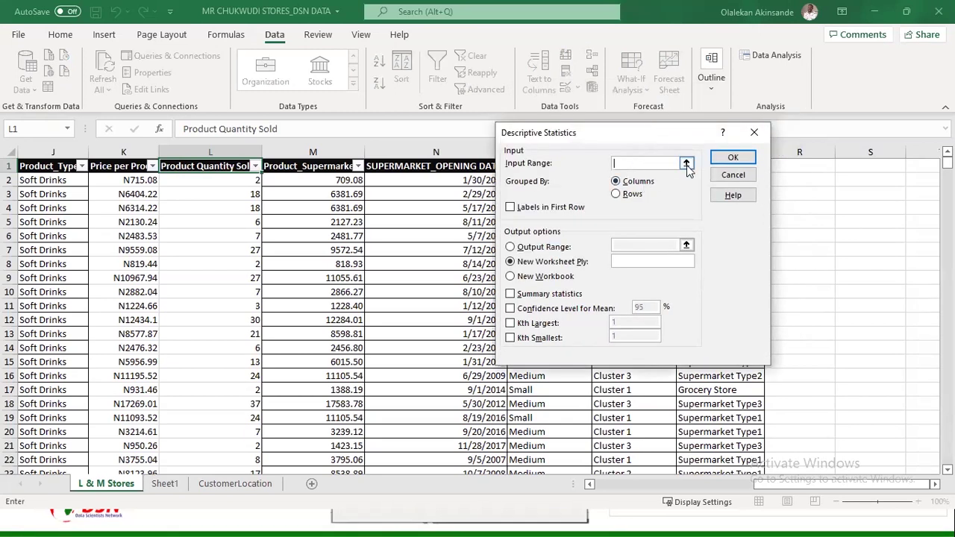
pyautogui.click(656, 166)
pyautogui.click(686, 164)
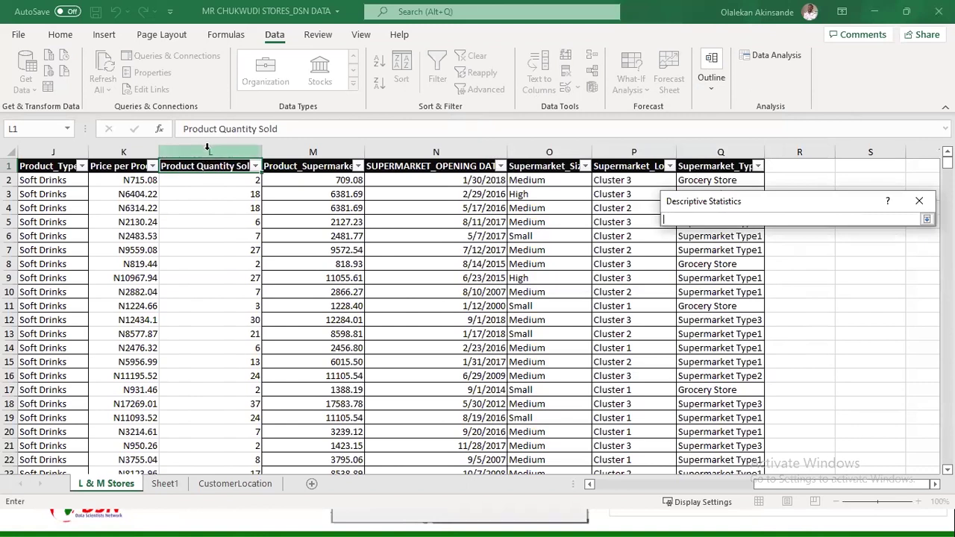
pyautogui.click(207, 151)
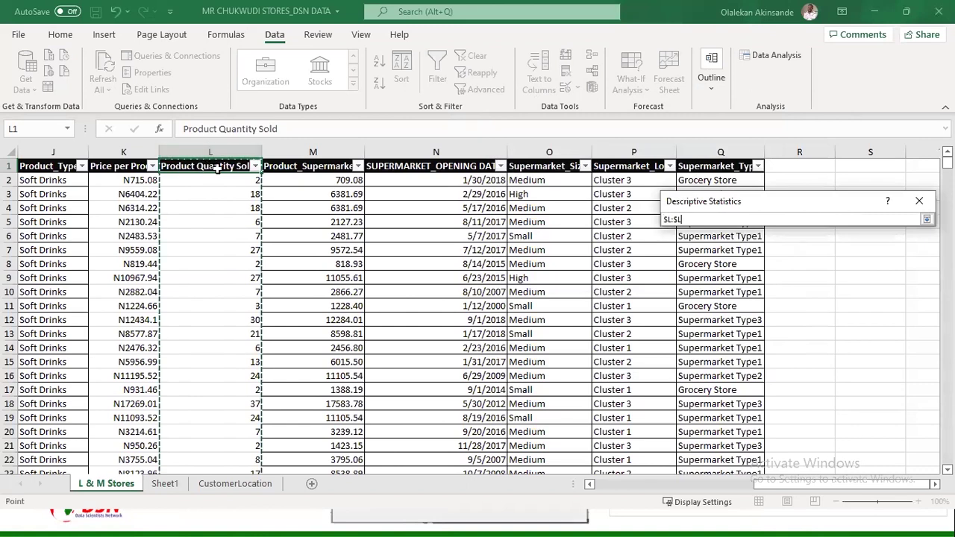
pyautogui.moveTo(812, 200); pyautogui.dragTo(704, 175)
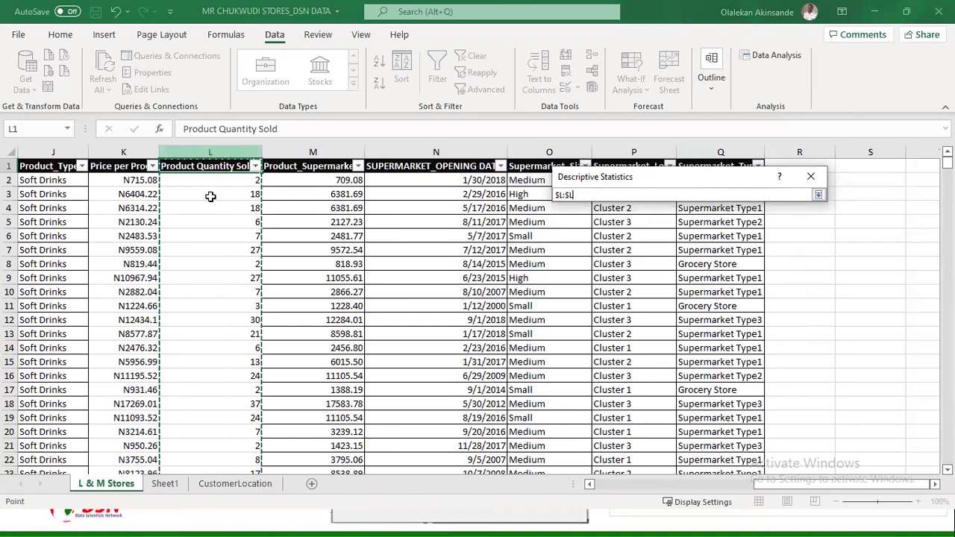
pyautogui.moveTo(576, 196); pyautogui.dragTo(553, 196)
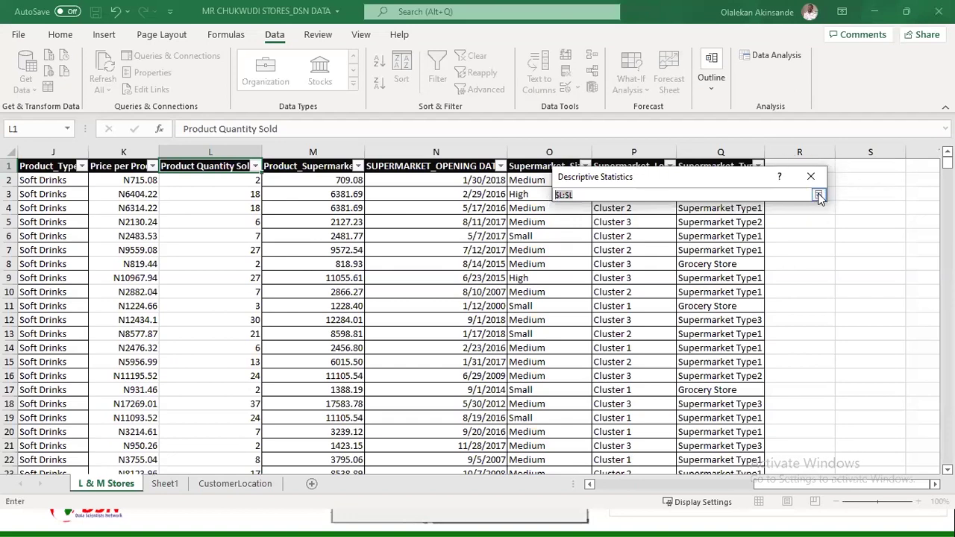
pyautogui.click(818, 196)
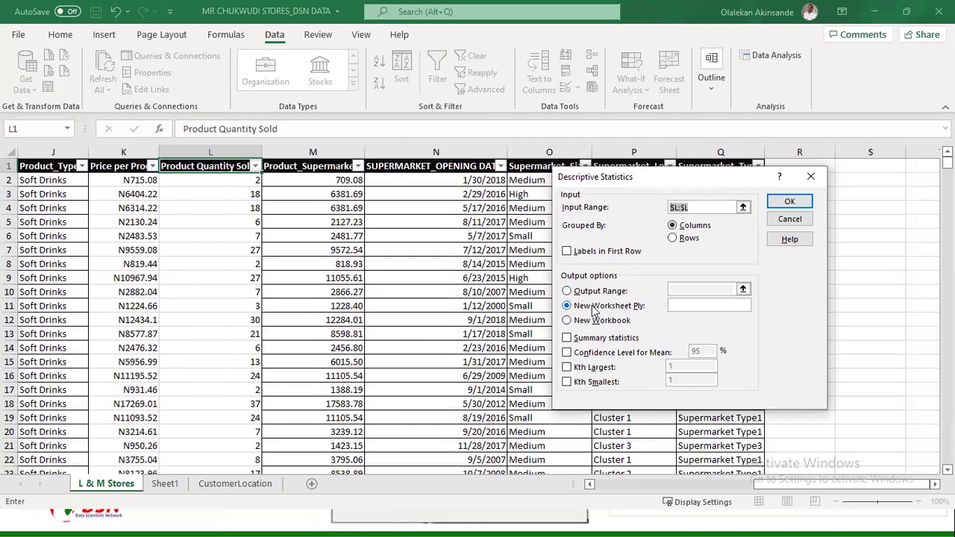
# Send the descriptive statistics output to a range on the same sheet starting at cell S6
pyautogui.click(567, 293)
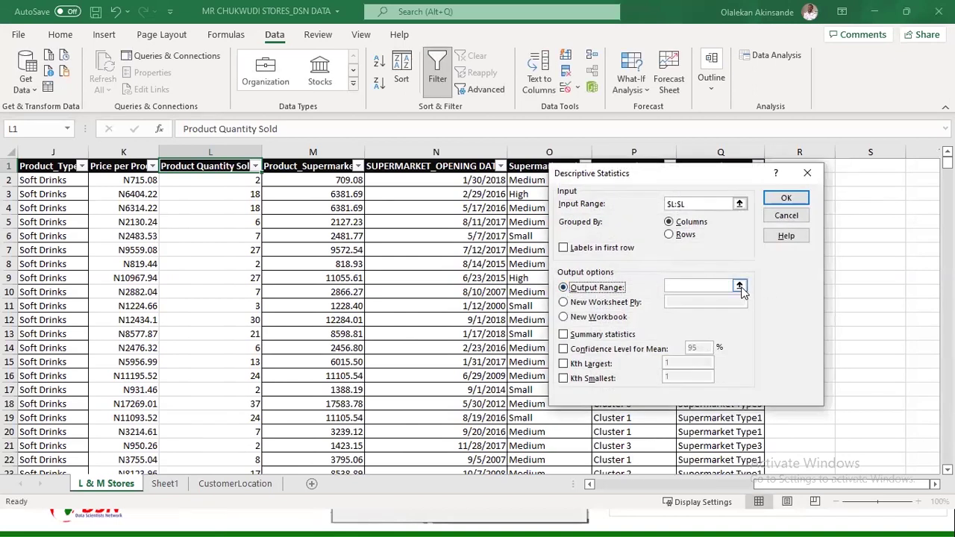
pyautogui.click(741, 289)
pyautogui.moveTo(810, 222); pyautogui.dragTo(856, 226)
pyautogui.click(847, 239)
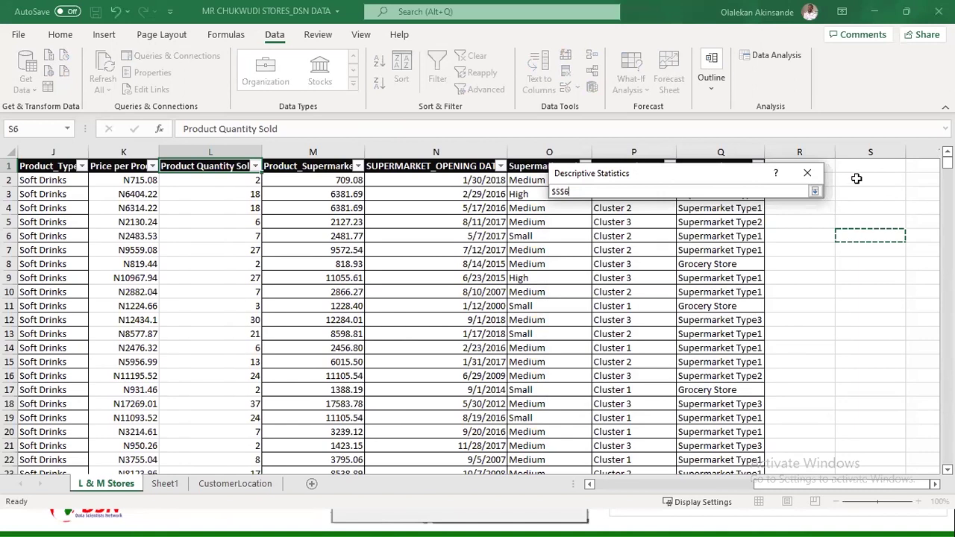
pyautogui.click(814, 191)
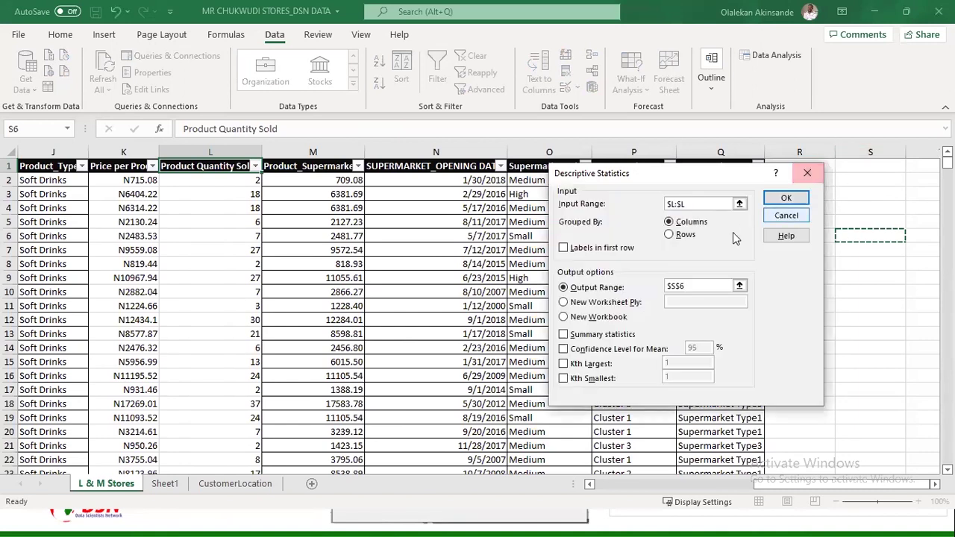
# Include summary statistics, a 95% confidence level for the mean, Kth largest 1 and Kth smallest 1, and try to run the analysis
pyautogui.click(564, 335)
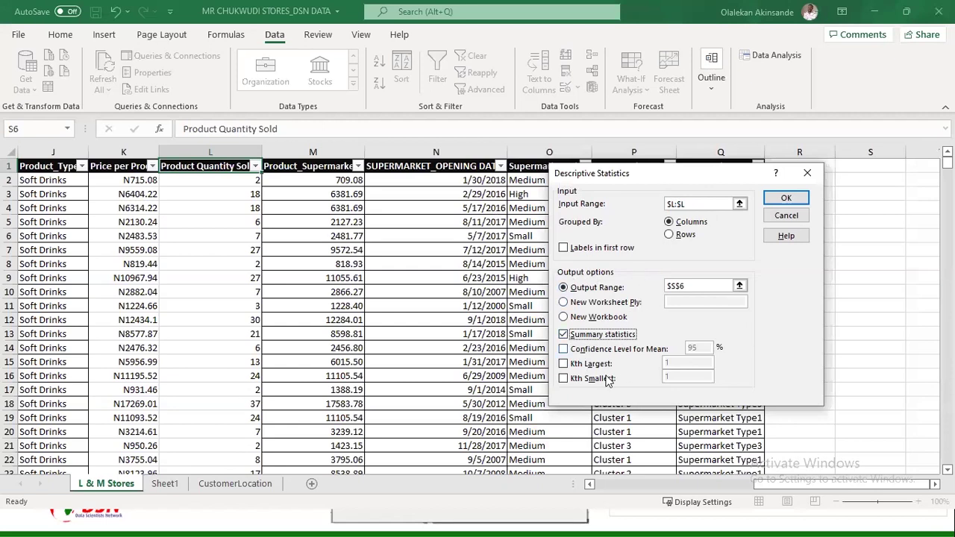
pyautogui.click(563, 350)
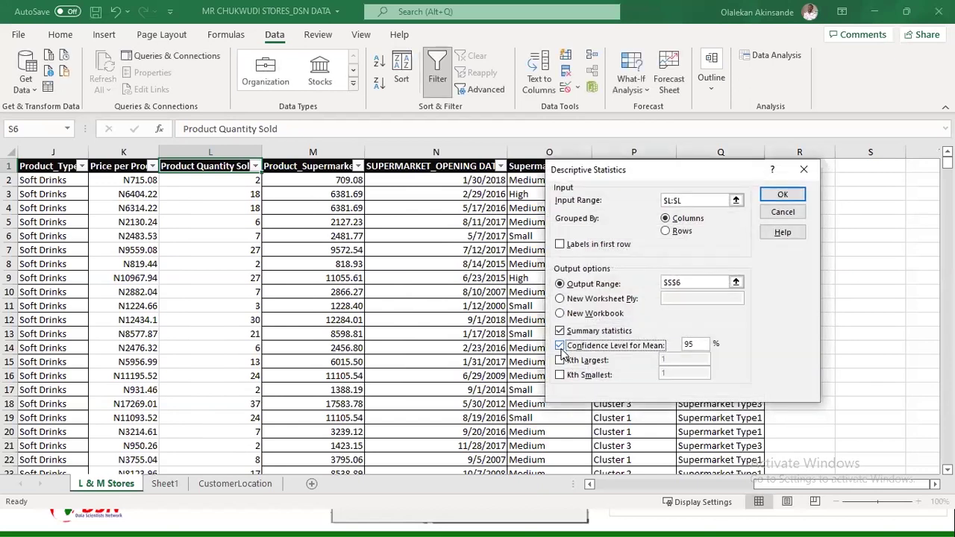
pyautogui.click(561, 360)
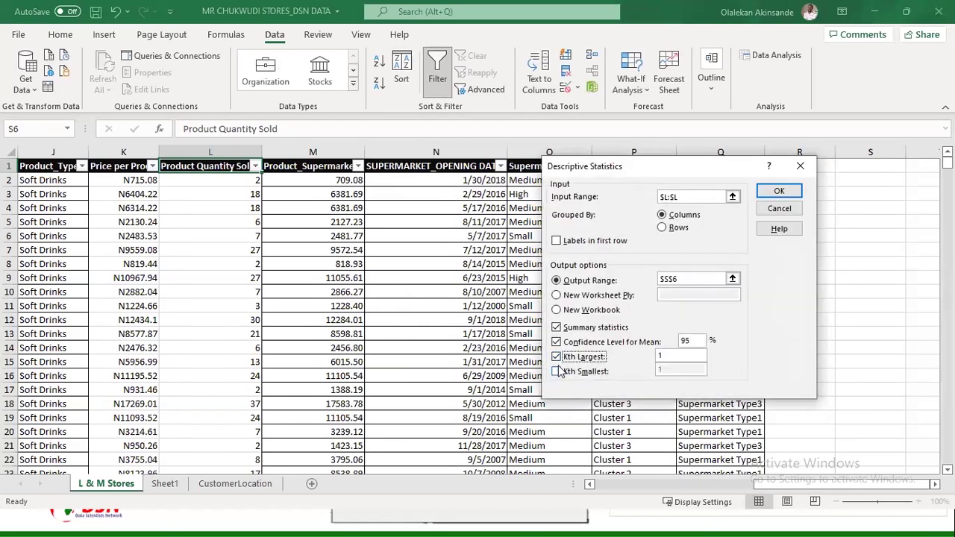
pyautogui.click(558, 371)
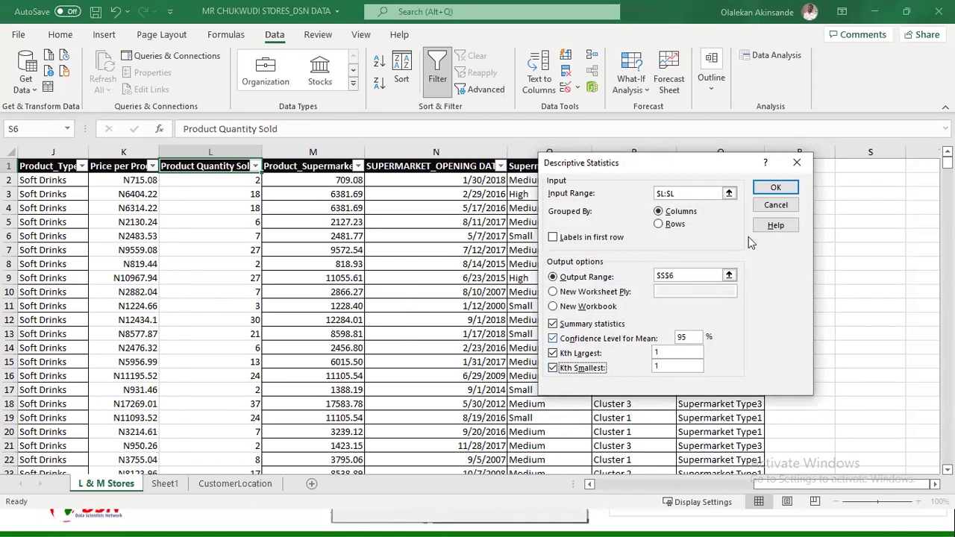
pyautogui.click(768, 188)
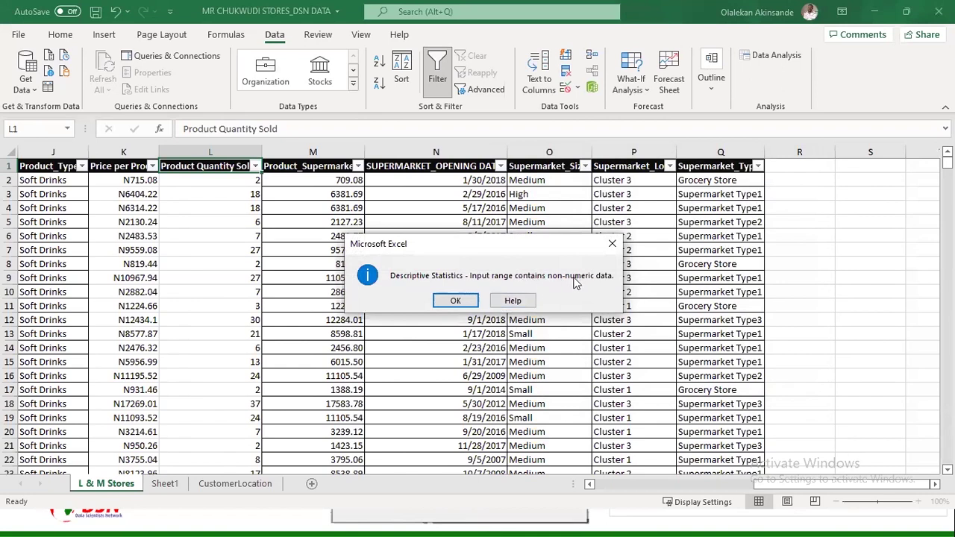
pyautogui.click(468, 303)
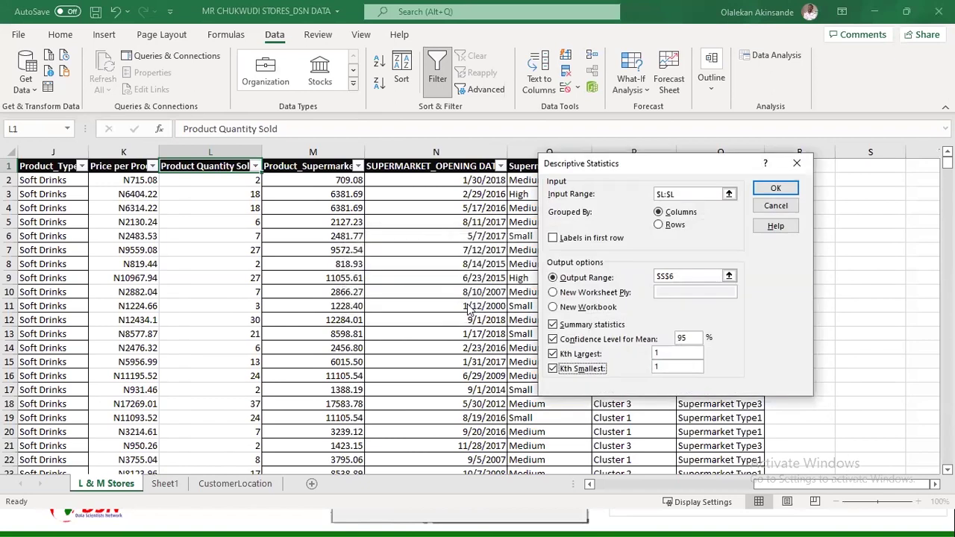
# Set the input range to only the Product Quantity Sold values below the header, $L$2:$L$4991
pyautogui.click(729, 195)
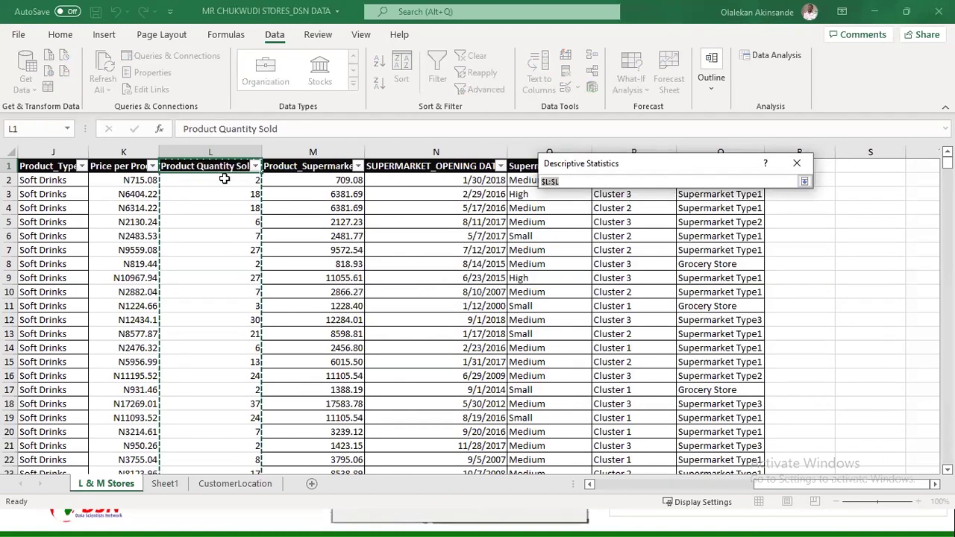
pyautogui.click(224, 181)
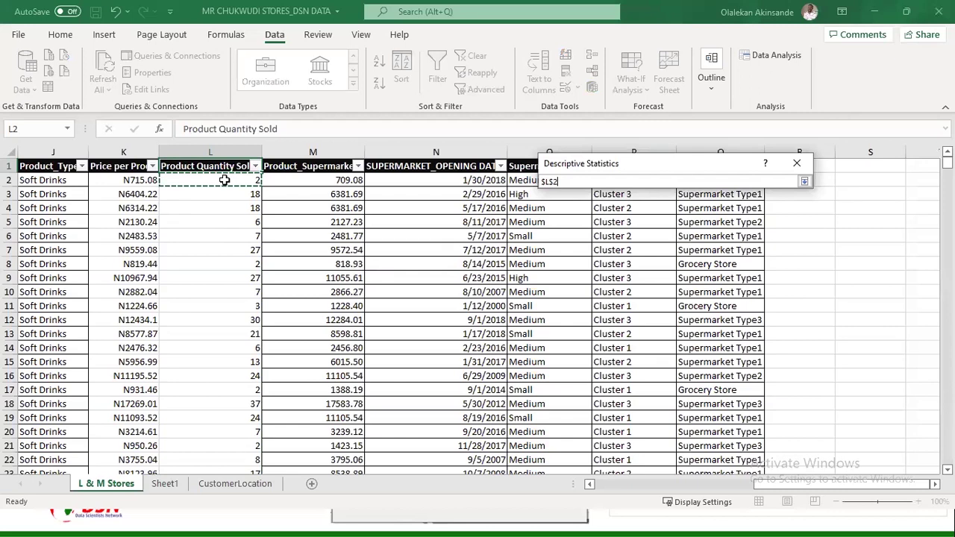
pyautogui.hotkey('ctrl', 'shift', 'Down')
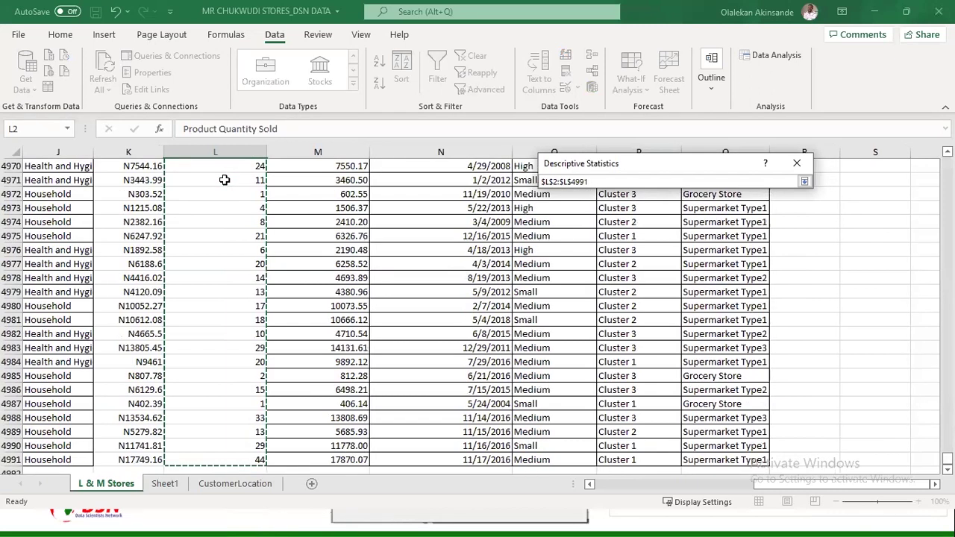
pyautogui.click(804, 181)
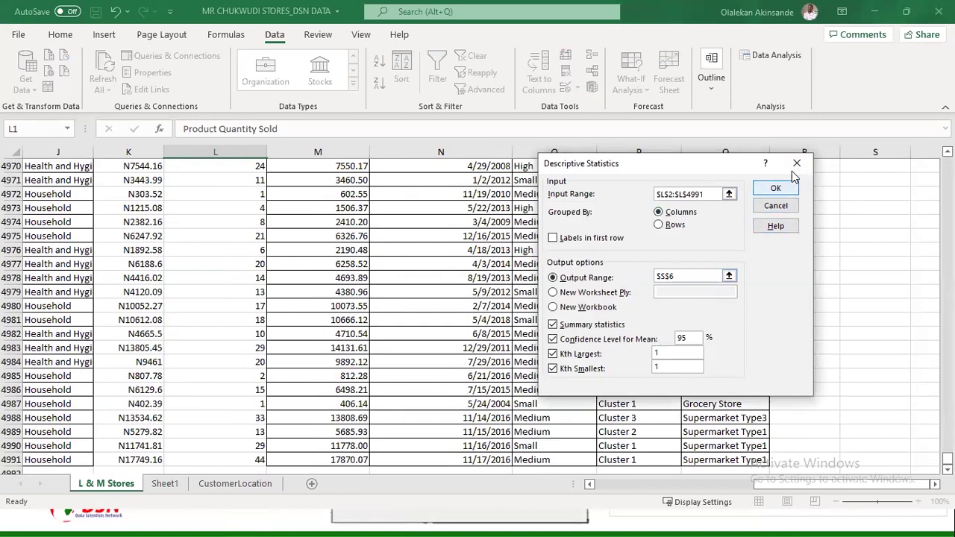
# Run the Descriptive Statistics analysis on the Product Quantity Sold values
pyautogui.click(775, 190)
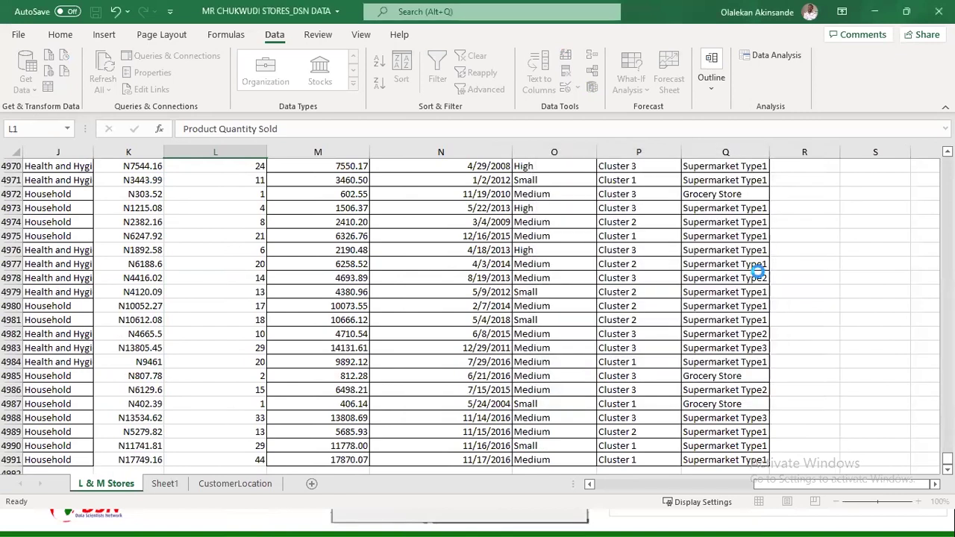
pyautogui.moveTo(716, 224); pyautogui.dragTo(649, 236)
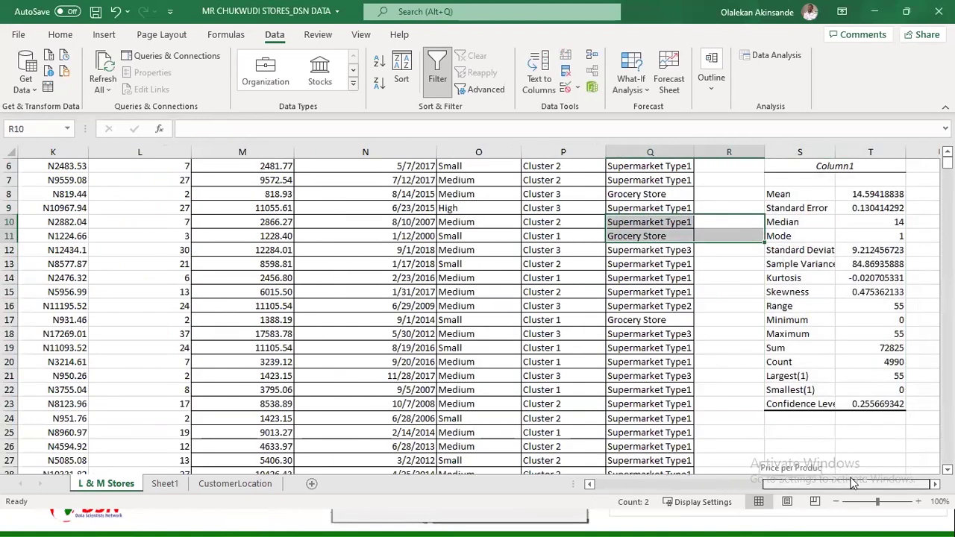
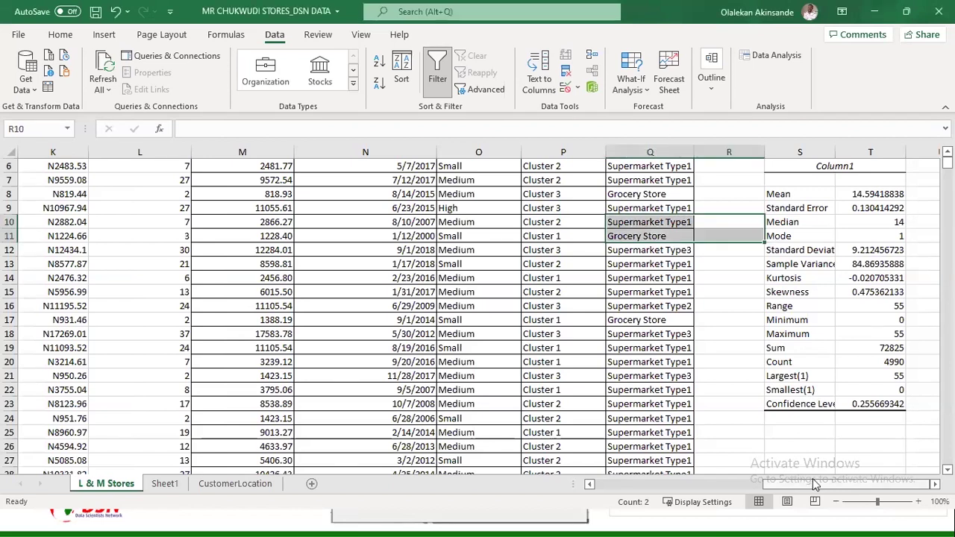
pyautogui.scroll(1, 816, 240)
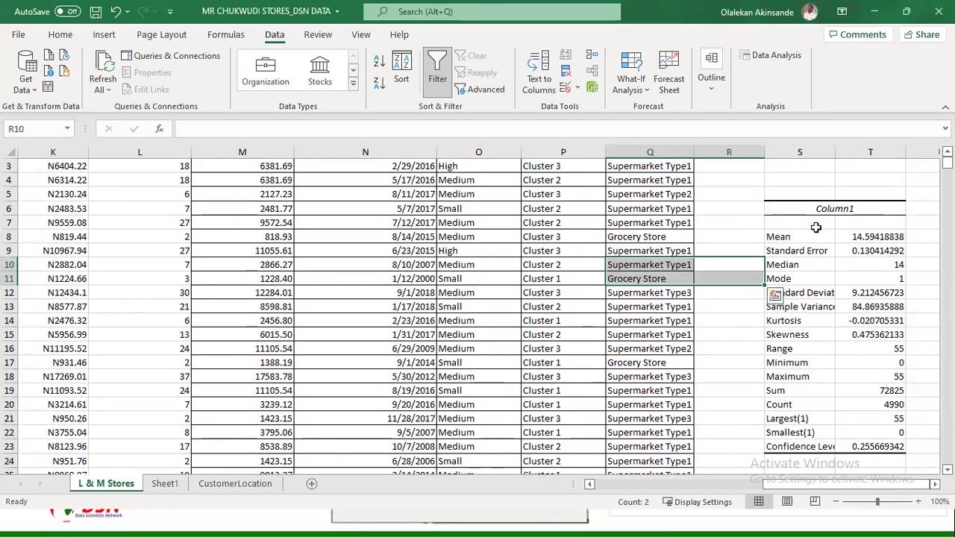
pyautogui.scroll(-2, 816, 227)
pyautogui.scroll(1, 803, 210)
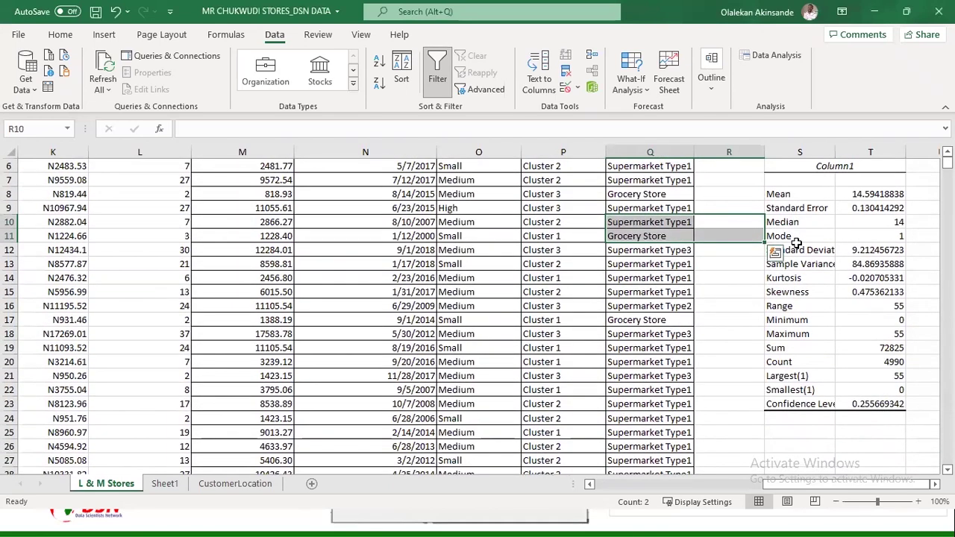
pyautogui.scroll(1, 797, 246)
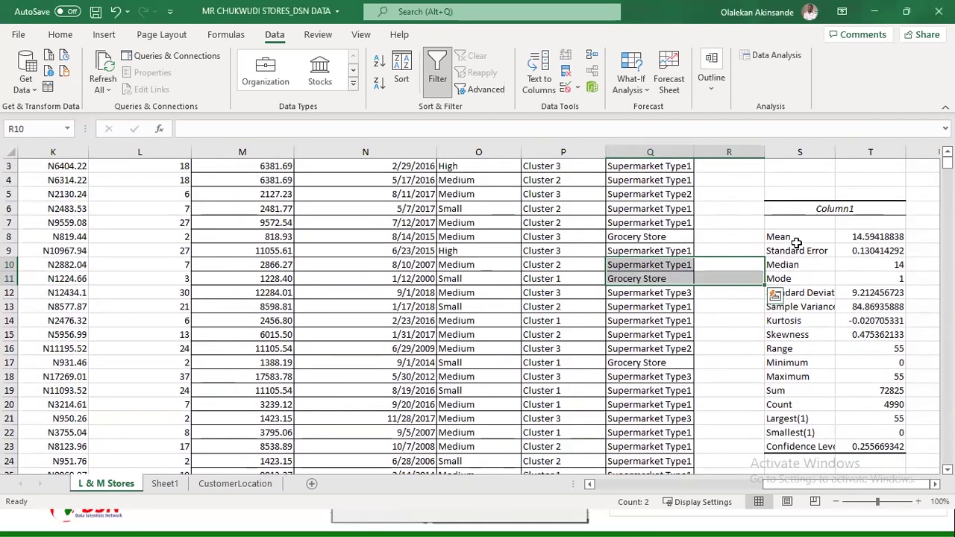
pyautogui.scroll(-1, 799, 239)
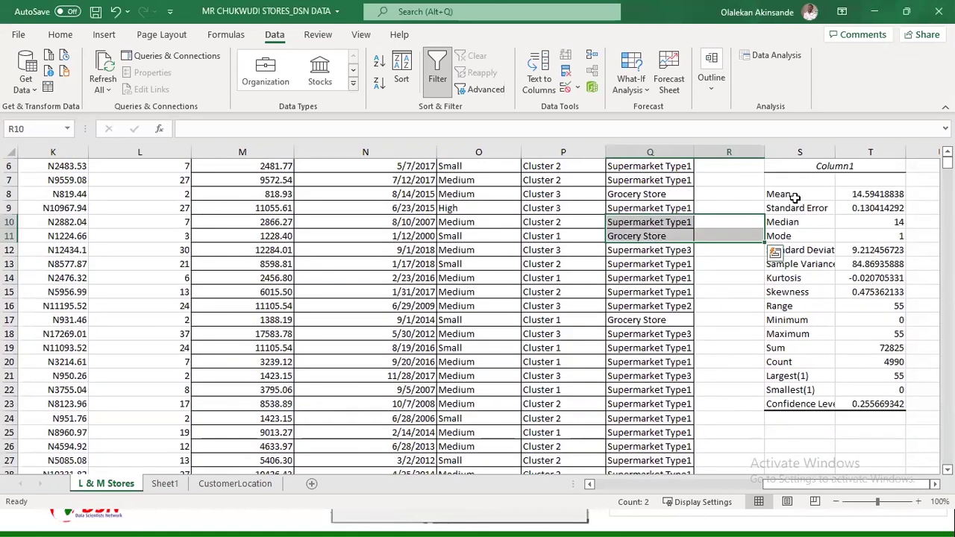
# Examine the mean, standard error, median, sample variance, smallest value and sum in the descriptive statistics output
pyautogui.click(795, 196)
pyautogui.click(808, 208)
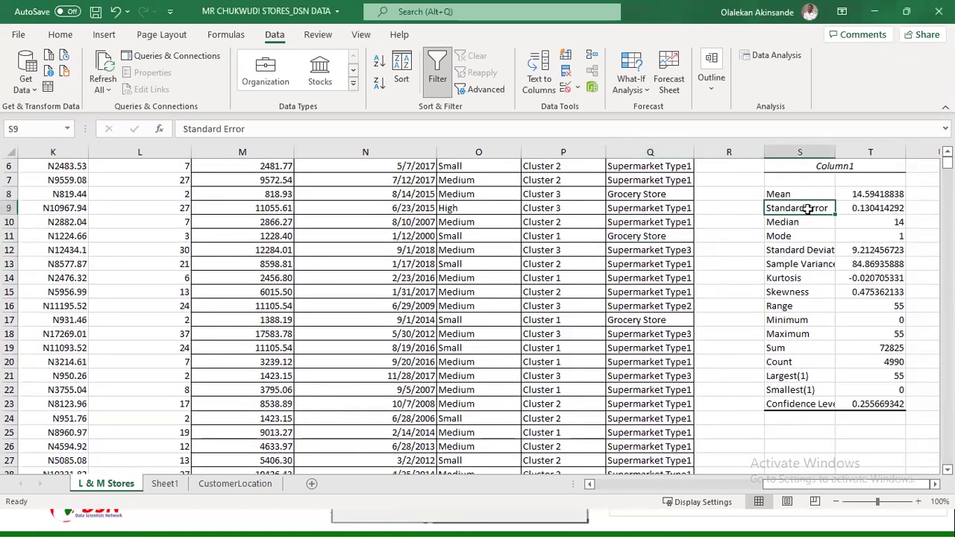
pyautogui.click(809, 223)
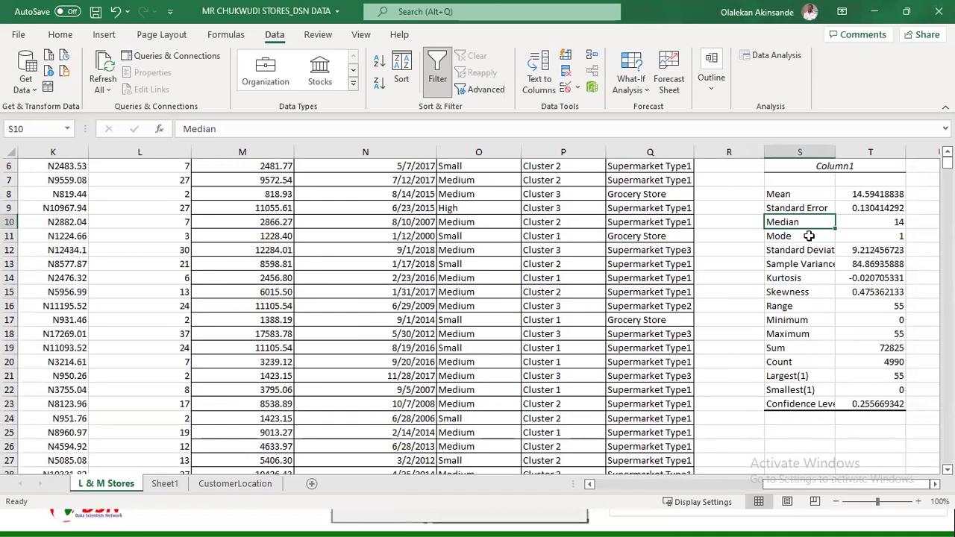
pyautogui.click(809, 264)
pyautogui.scroll(-2, 813, 265)
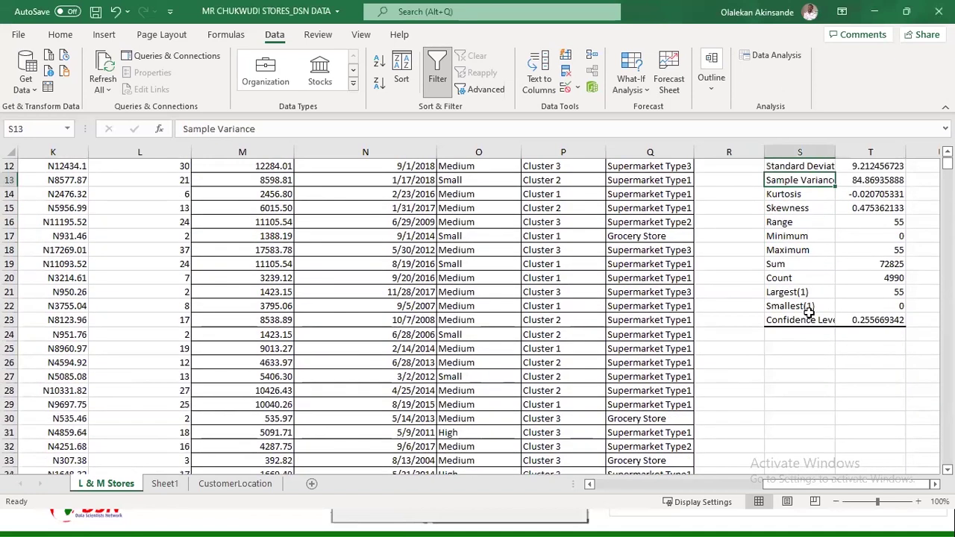
pyautogui.click(874, 301)
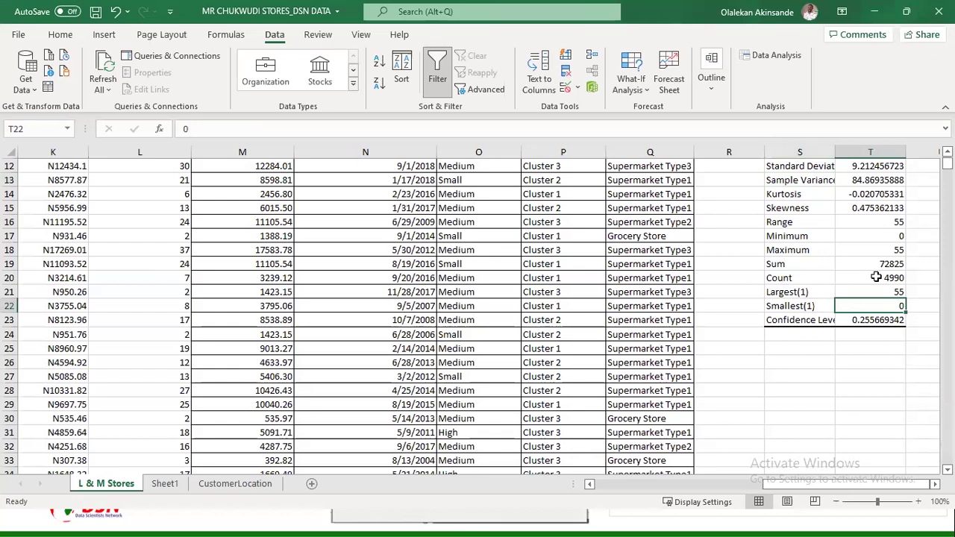
pyautogui.click(872, 265)
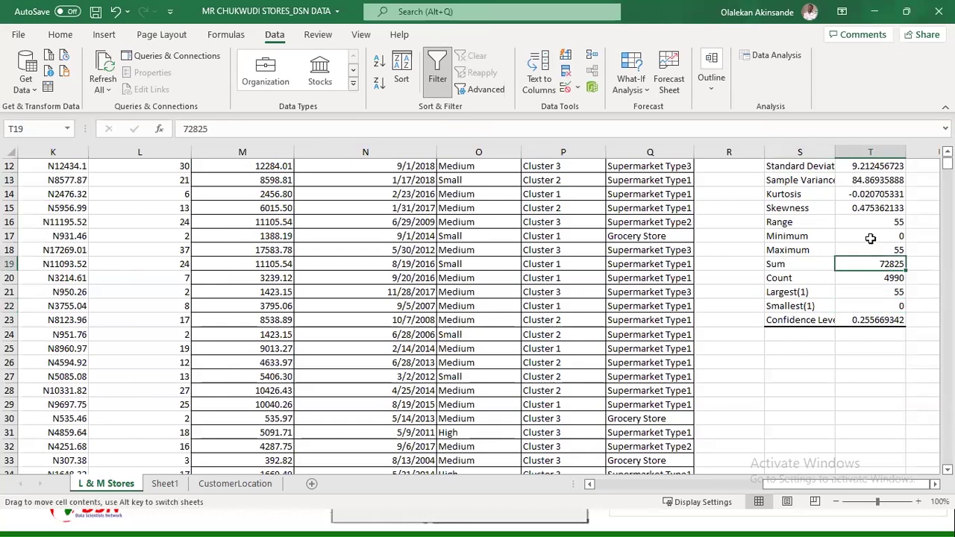
# Examine the range and skewness of Product Quantity Sold and the rest of the descriptive statistics output
pyautogui.scroll(2, 869, 240)
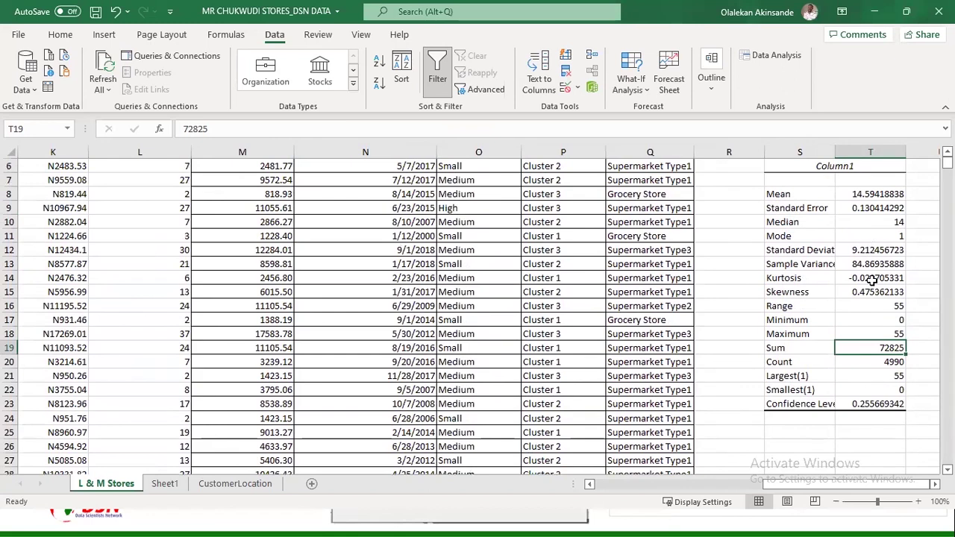
pyautogui.click(873, 306)
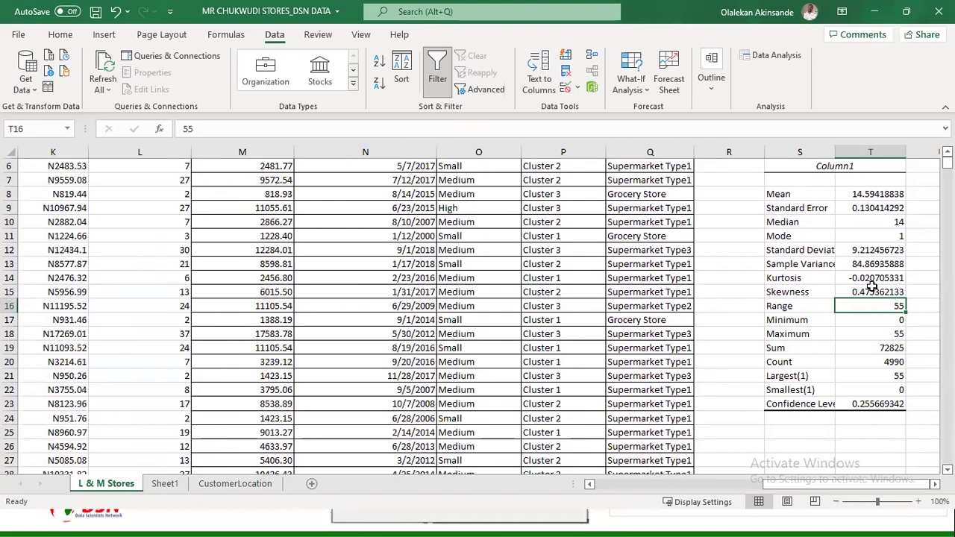
pyautogui.scroll(2, 871, 287)
pyautogui.scroll(-2, 871, 286)
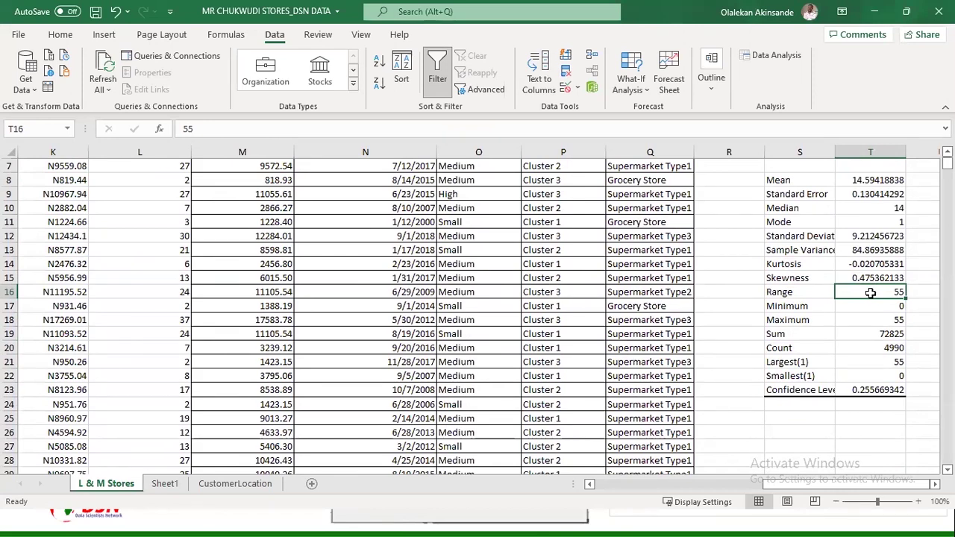
pyautogui.click(864, 276)
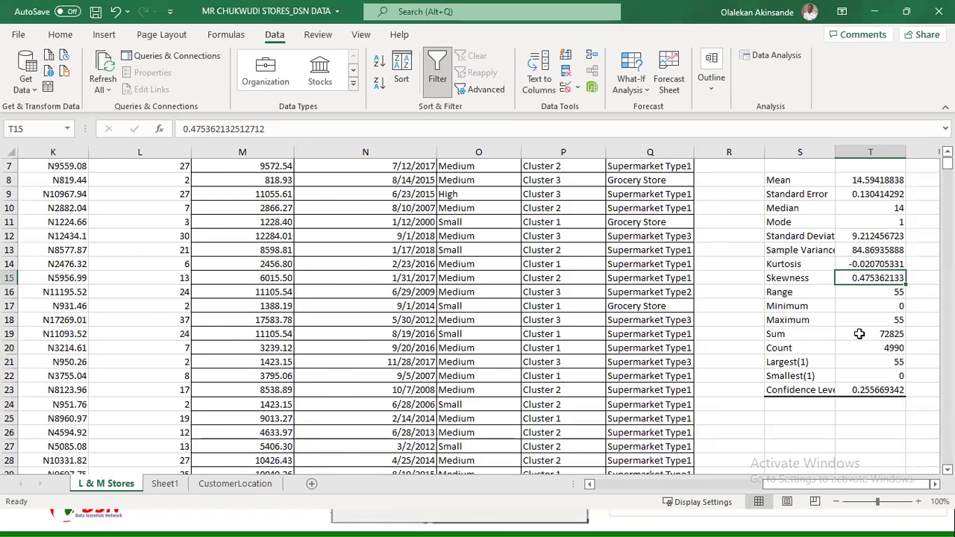
pyautogui.scroll(2, 859, 292)
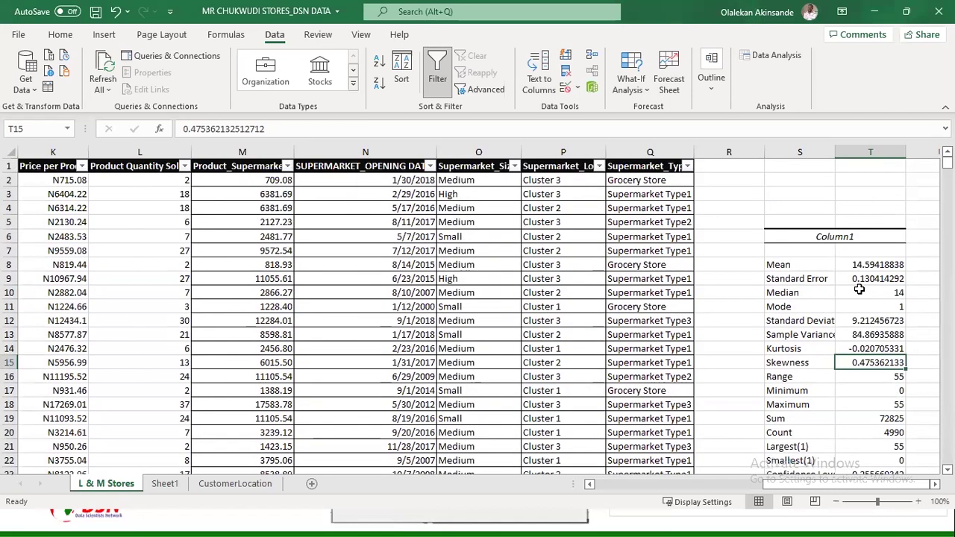
pyautogui.scroll(-1, 859, 293)
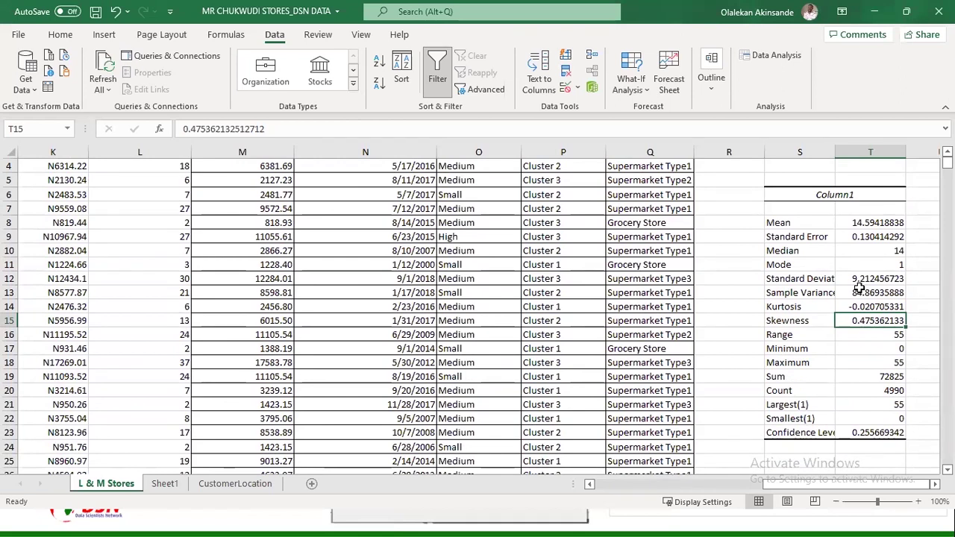
pyautogui.scroll(-1, 859, 289)
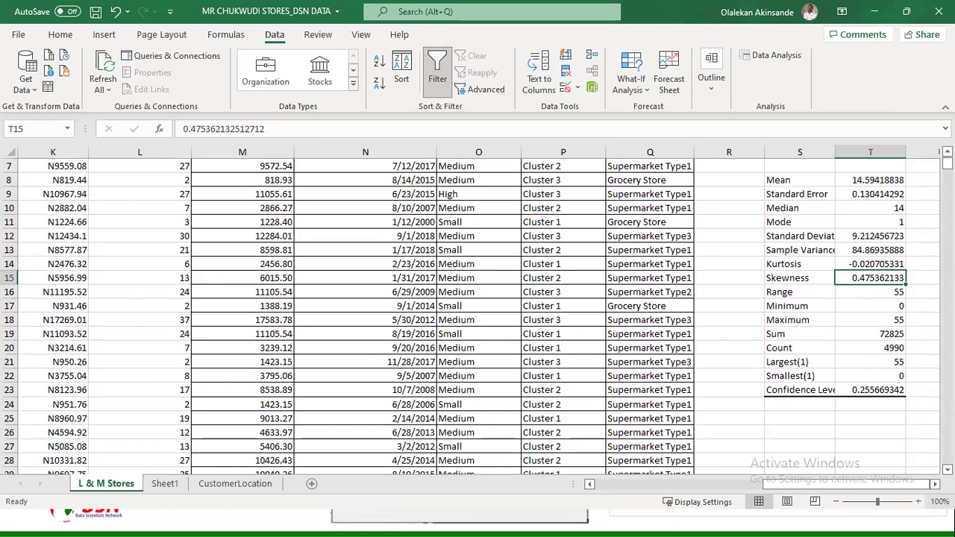
pyautogui.scroll(-3, 836, 300)
pyautogui.scroll(2, 824, 309)
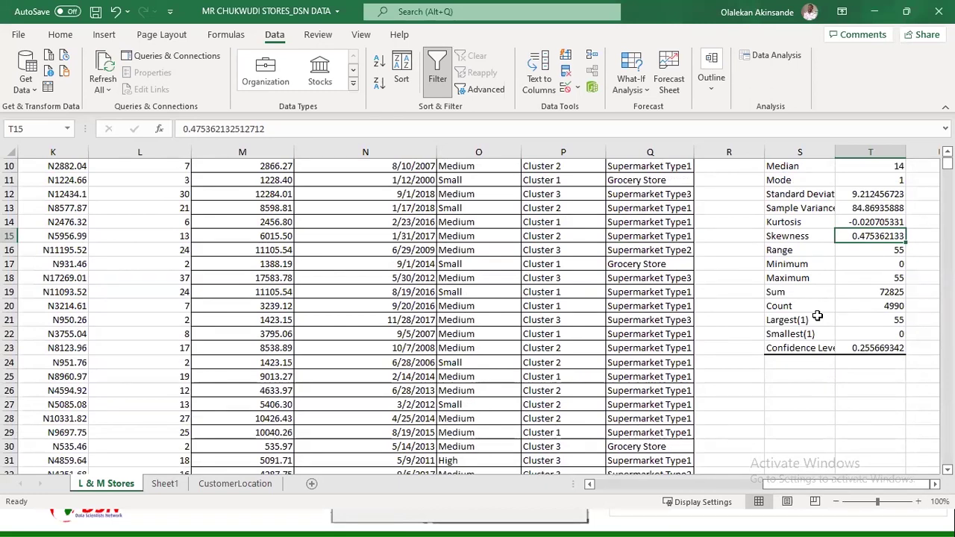
# Return to the start of the dataset and review its column headers from Product_Identifier through the supermarket columns
pyautogui.moveTo(791, 483); pyautogui.dragTo(600, 494)
pyautogui.scroll(3, 440, 246)
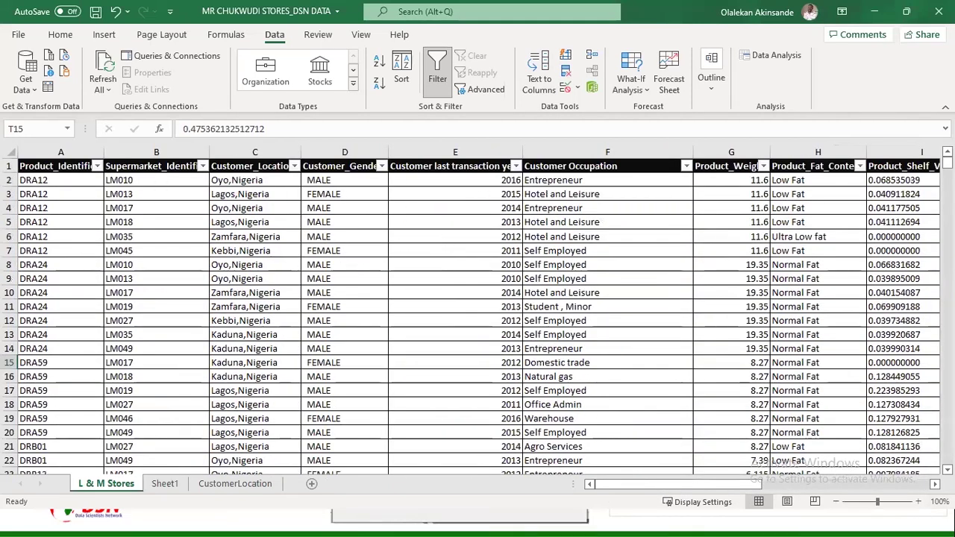
pyautogui.hscroll(3, 478, 313)
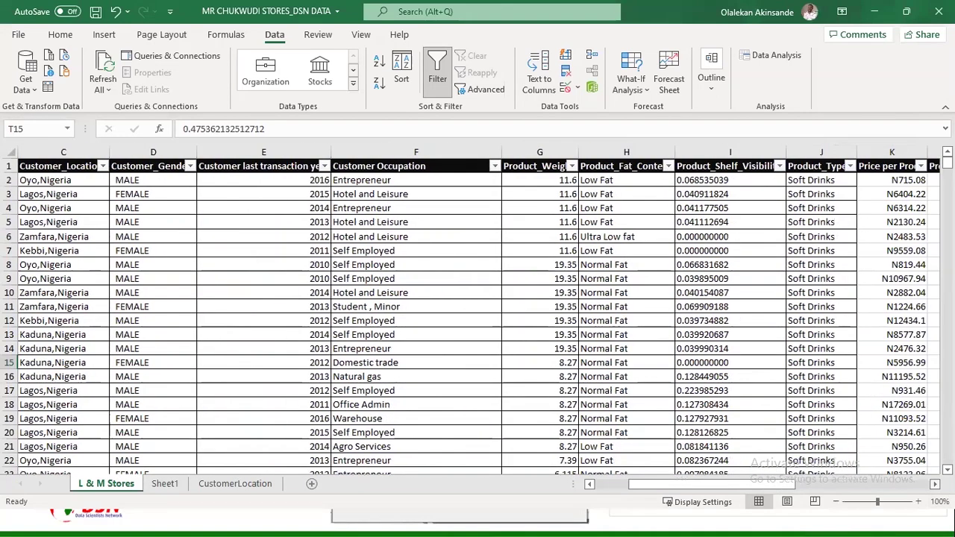
pyautogui.hscroll(3, 477, 314)
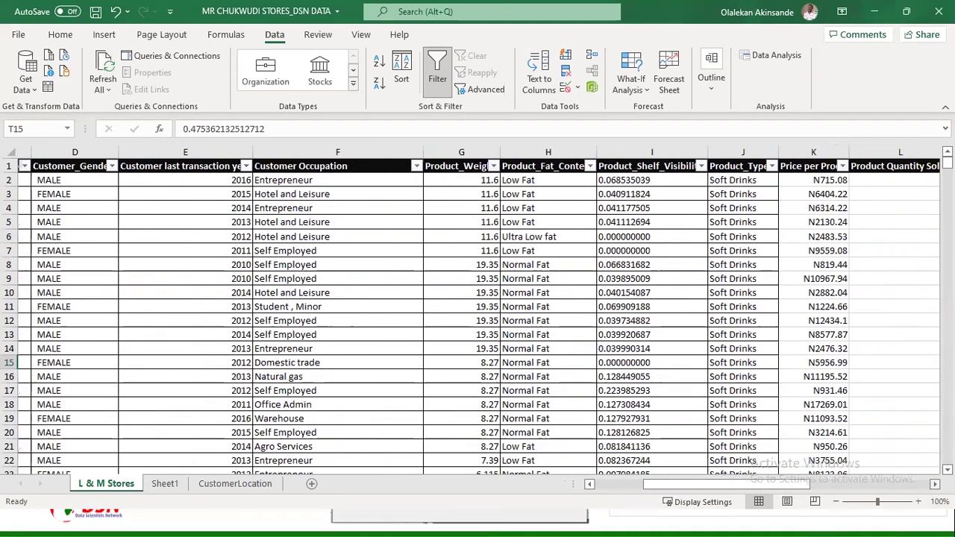
pyautogui.hscroll(2, 477, 313)
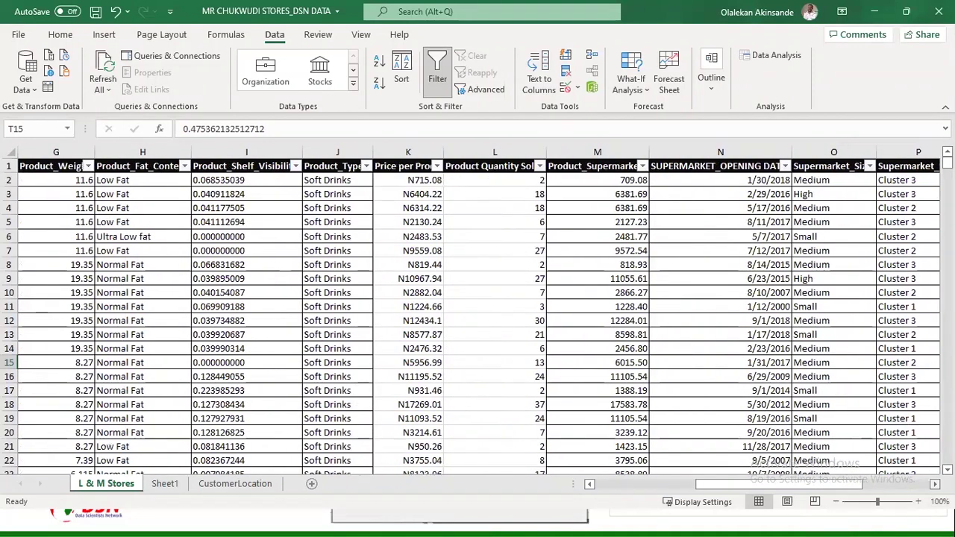
# Inspect the numeric columns Product_Weight and Product_Shelf_Visibility, checking the shelf visibility values down to the last row
pyautogui.click(593, 484)
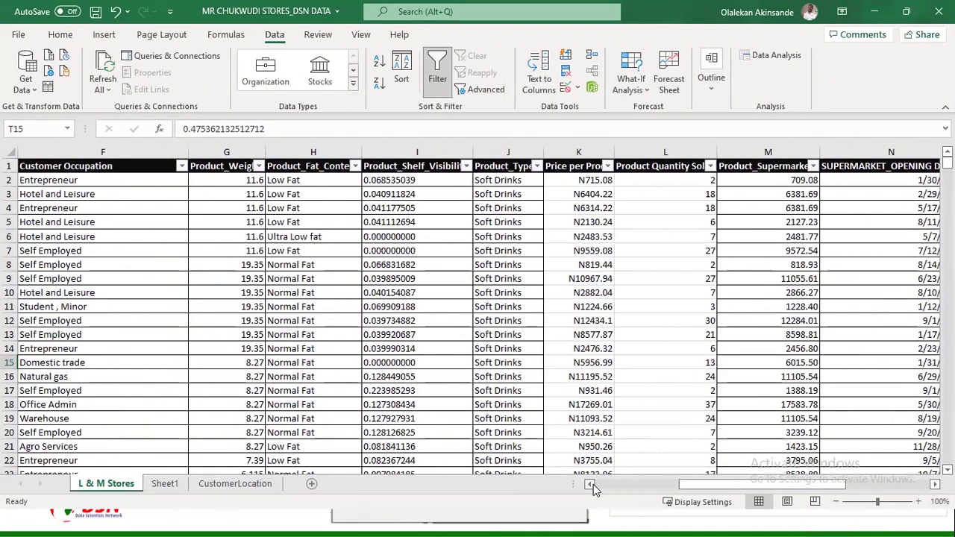
pyautogui.click(593, 484)
pyautogui.click(349, 169)
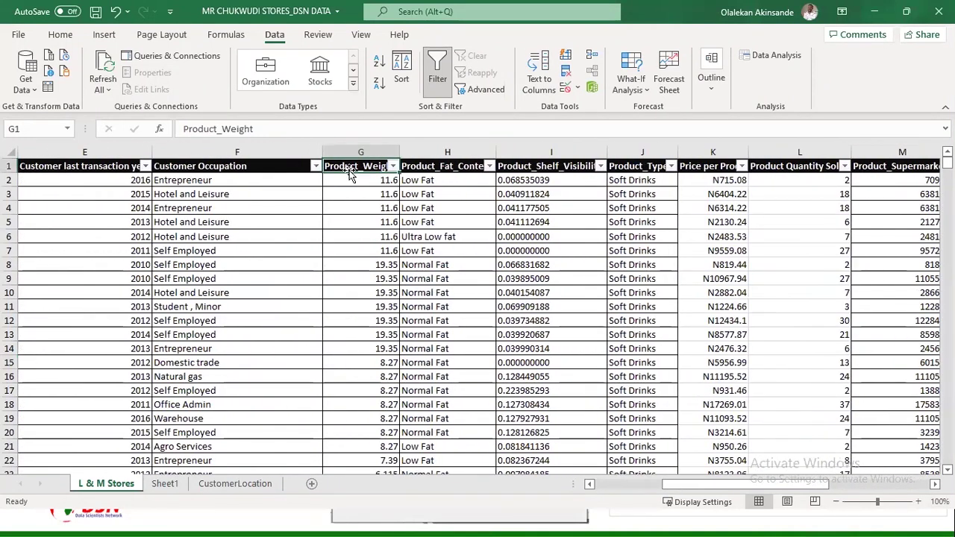
pyautogui.click(523, 172)
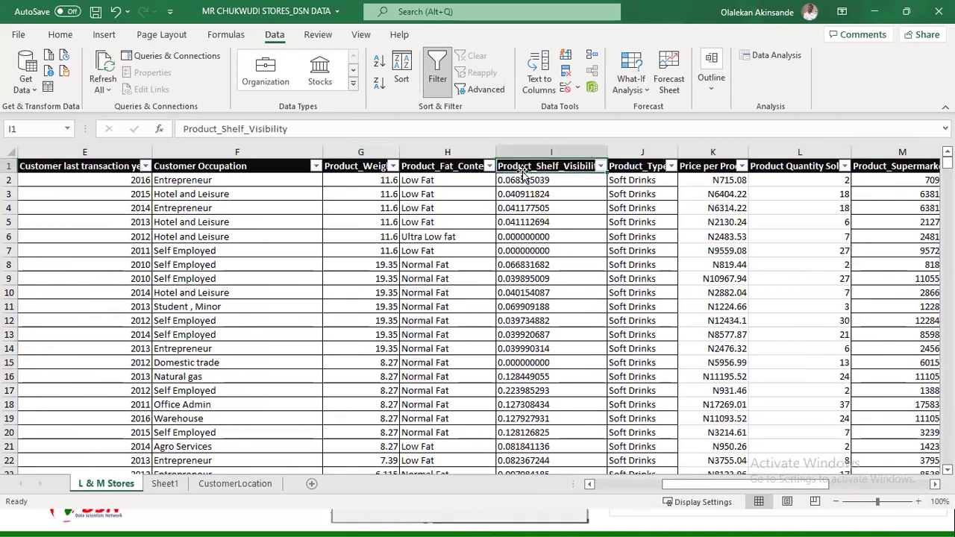
pyautogui.click(520, 182)
pyautogui.hotkey('ctrl', 'Down')
pyautogui.scroll(13, 539, 247)
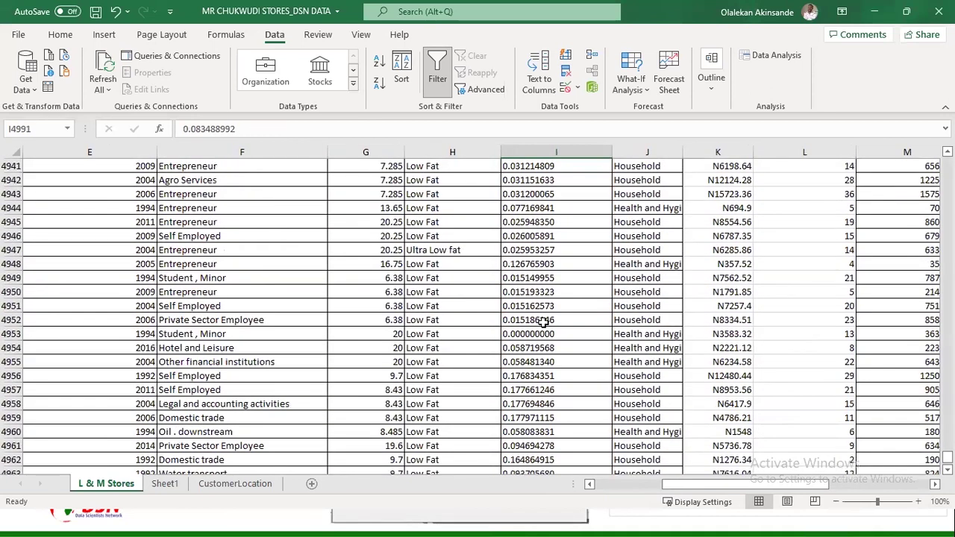
pyautogui.hotkey('ctrl', 'Up')
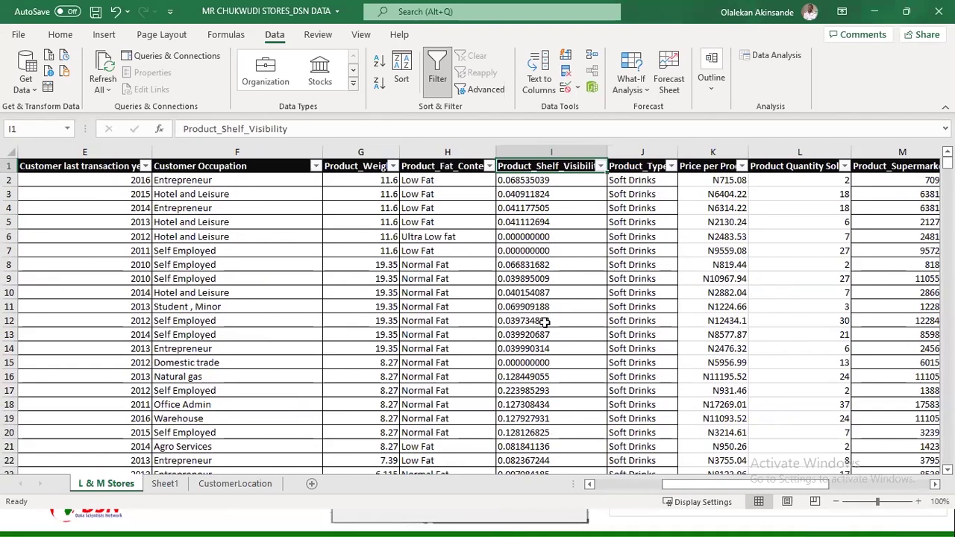
pyautogui.click(361, 168)
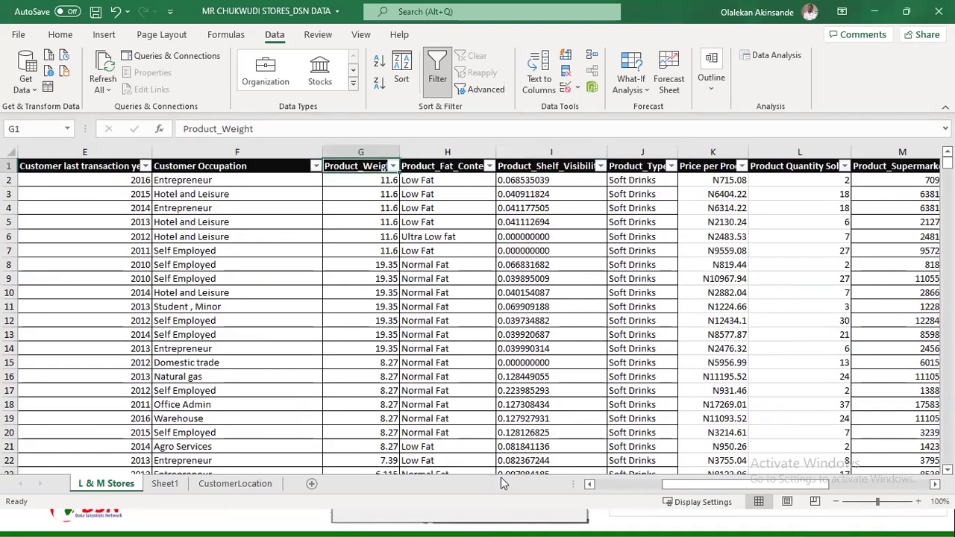
# Review the columns again from the first one, examining Product Quantity Sold and Product_Supermarket_Sales_Per Product
pyautogui.click(589, 484)
pyautogui.click(590, 484)
pyautogui.click(589, 484)
pyautogui.click(589, 484)
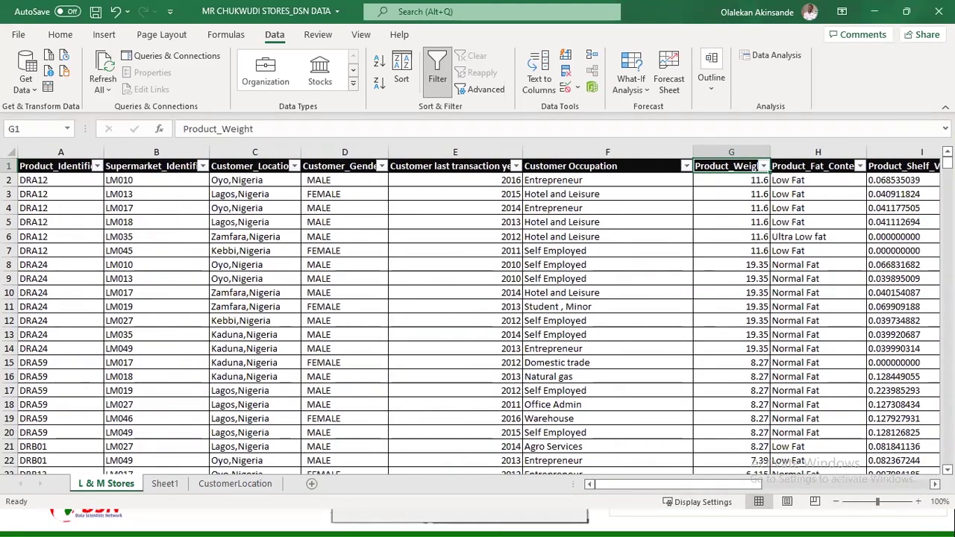
pyautogui.hscroll(4, 477, 311)
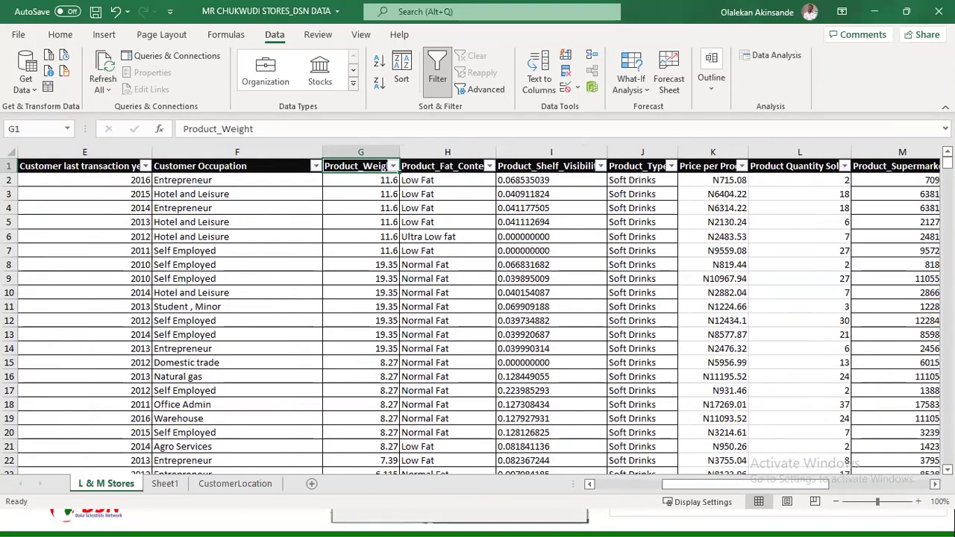
pyautogui.hscroll(1, 477, 311)
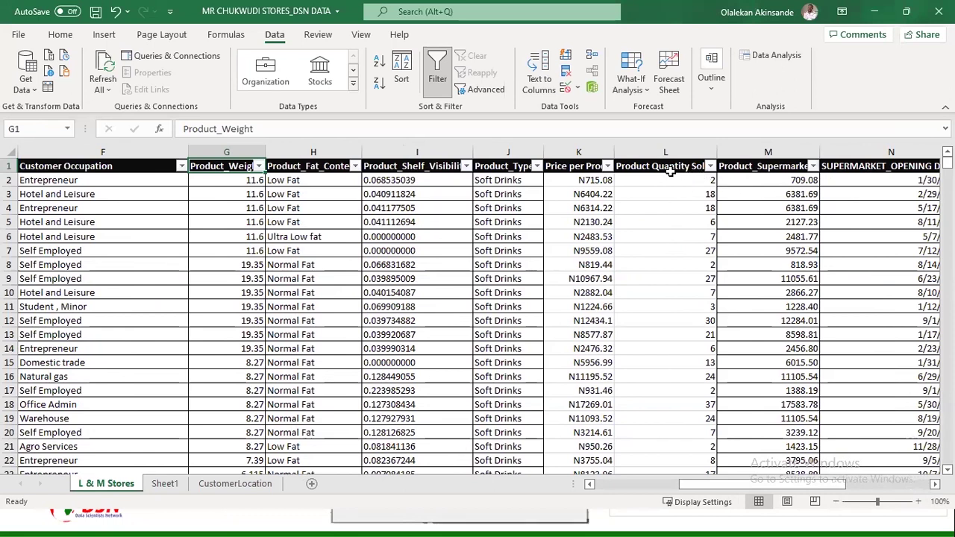
pyautogui.click(668, 171)
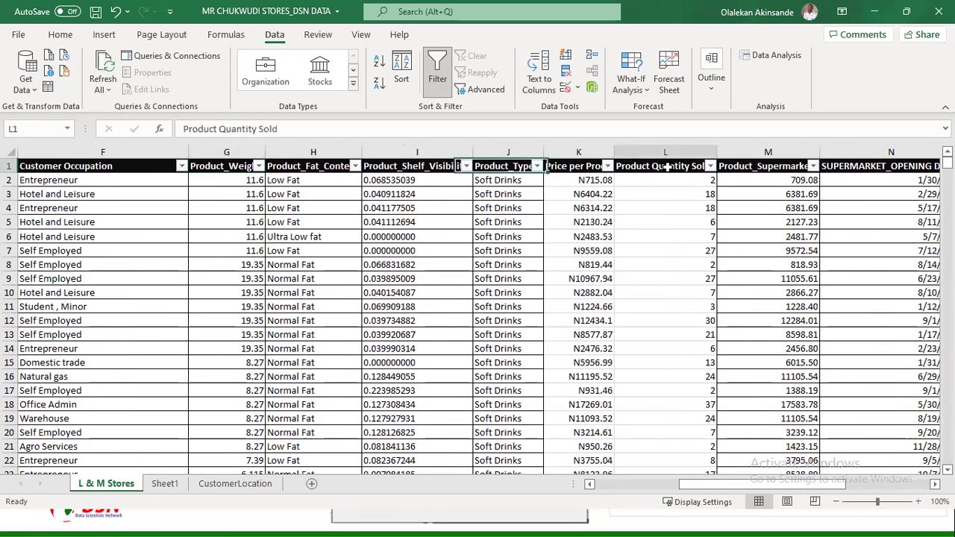
pyautogui.click(776, 175)
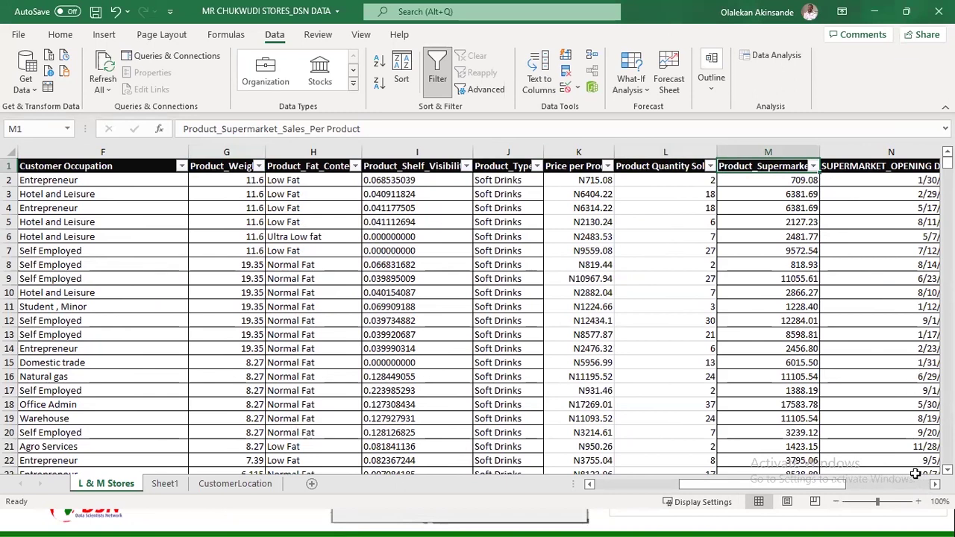
# Start a Correlation analysis from the Analysis ToolPak on the L & M Stores sheet
pyautogui.moveTo(813, 492); pyautogui.dragTo(903, 485)
pyautogui.scroll(-2, 873, 268)
pyautogui.scroll(2, 865, 272)
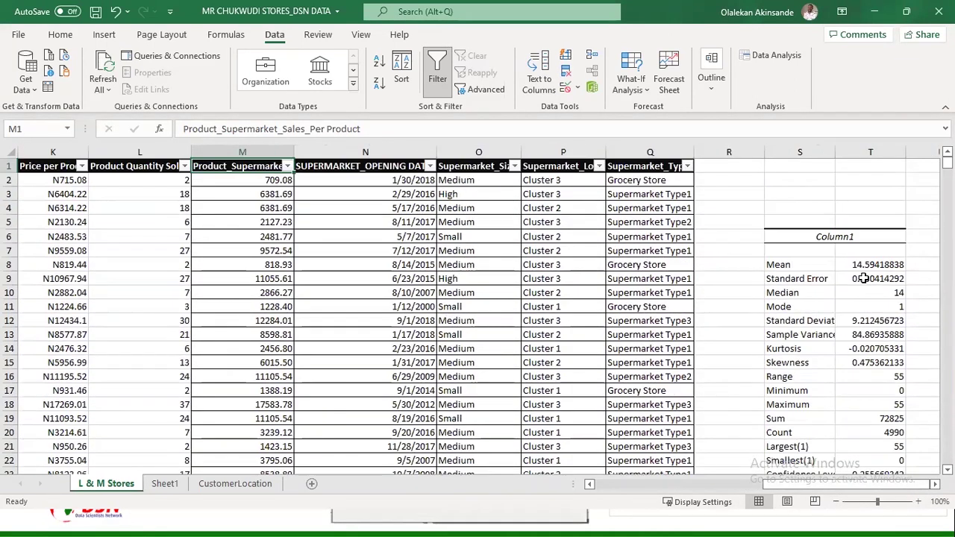
pyautogui.click(768, 59)
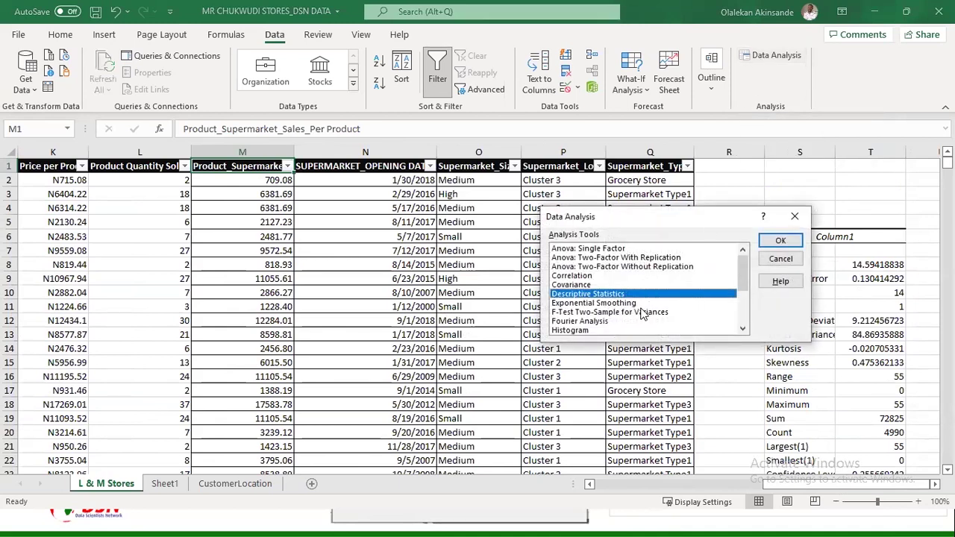
pyautogui.click(569, 276)
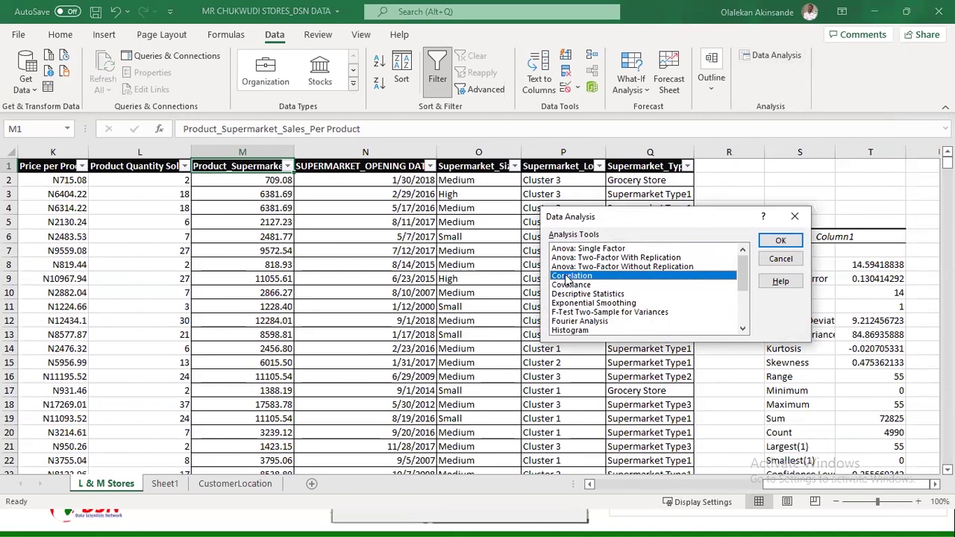
pyautogui.click(783, 243)
pyautogui.moveTo(660, 204); pyautogui.dragTo(664, 183)
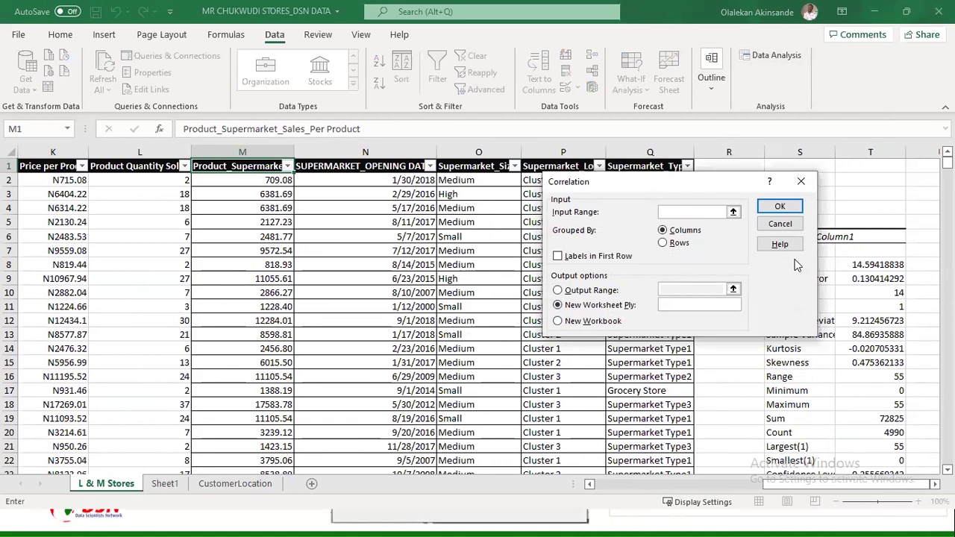
pyautogui.press('Escape')
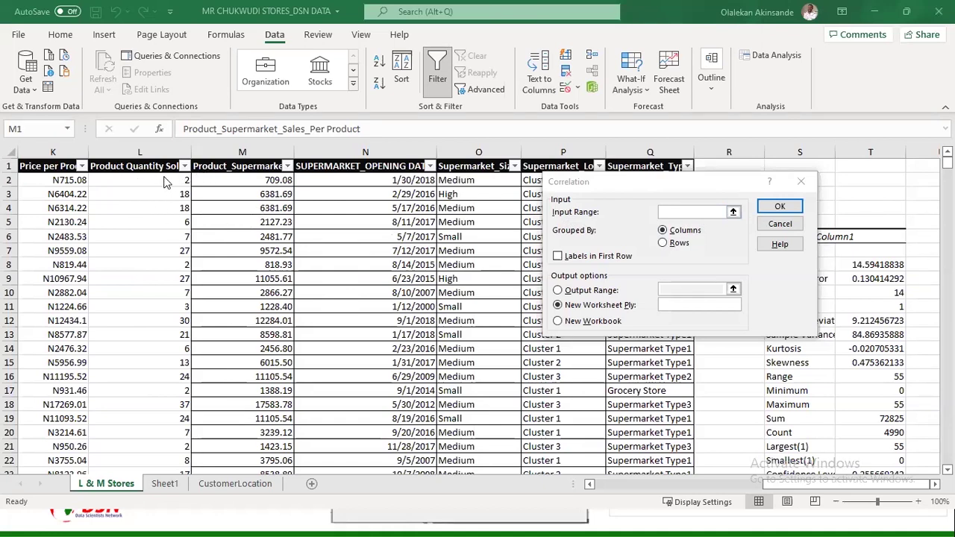
# Set the correlation input range to the Product Quantity Sold and Product_Supermarket_Sales values, L2:M4991
pyautogui.click(733, 215)
pyautogui.click(732, 214)
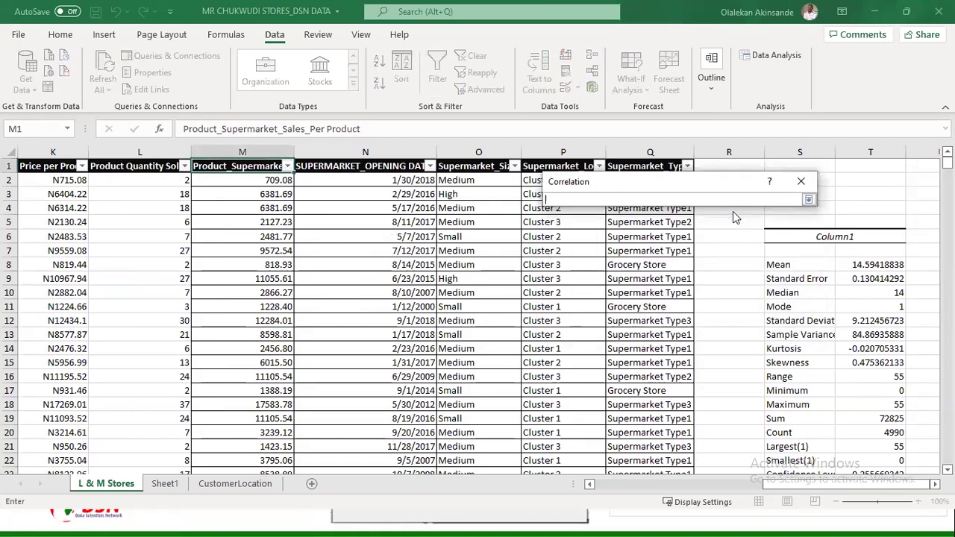
pyautogui.moveTo(160, 180); pyautogui.dragTo(232, 180)
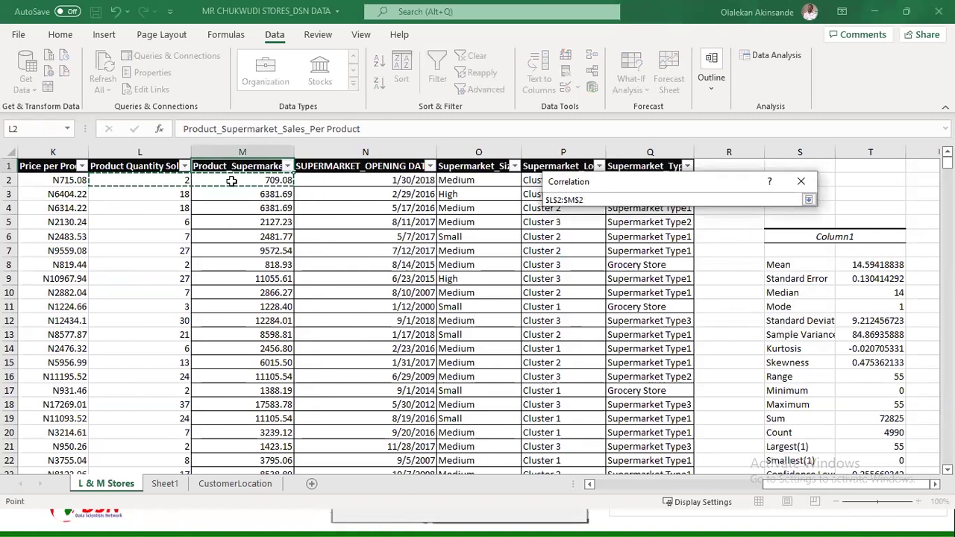
pyautogui.hotkey('ctrl', 'shift', 'Down')
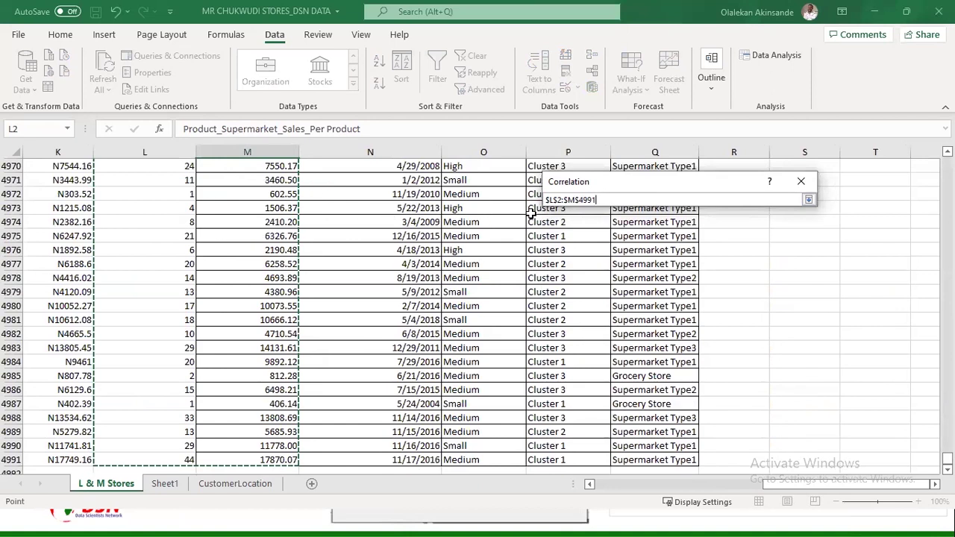
pyautogui.click(807, 201)
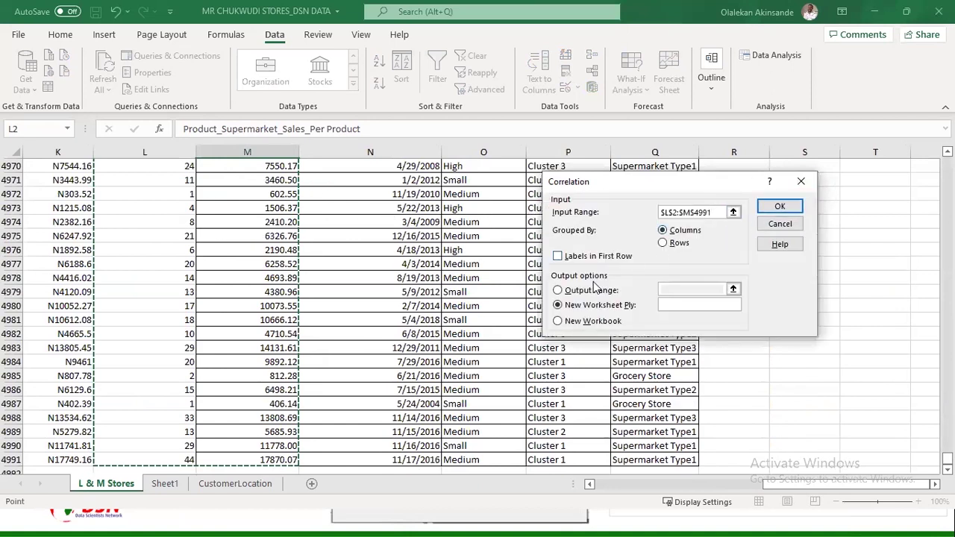
# Direct the correlation output to cell S2 above the descriptive statistics and run the analysis
pyautogui.click(557, 291)
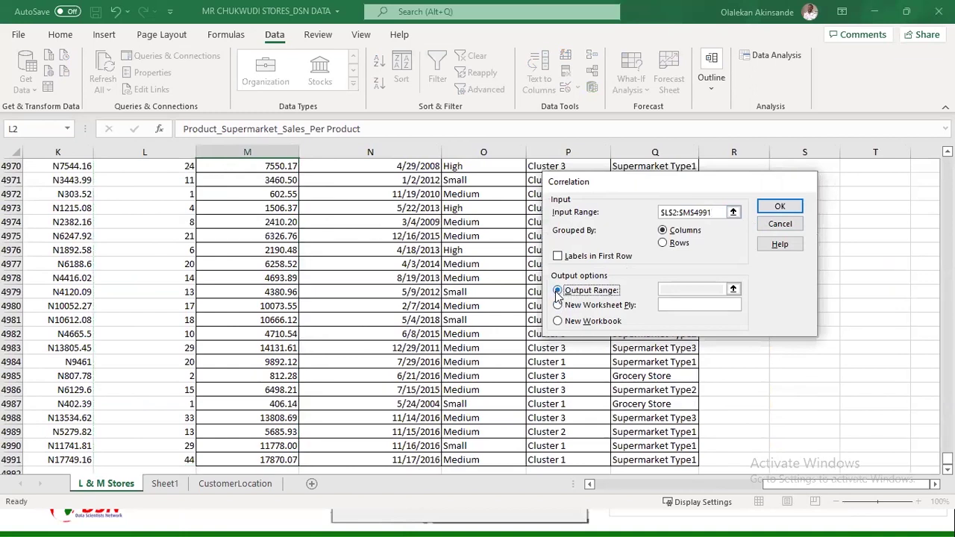
pyautogui.press('Escape')
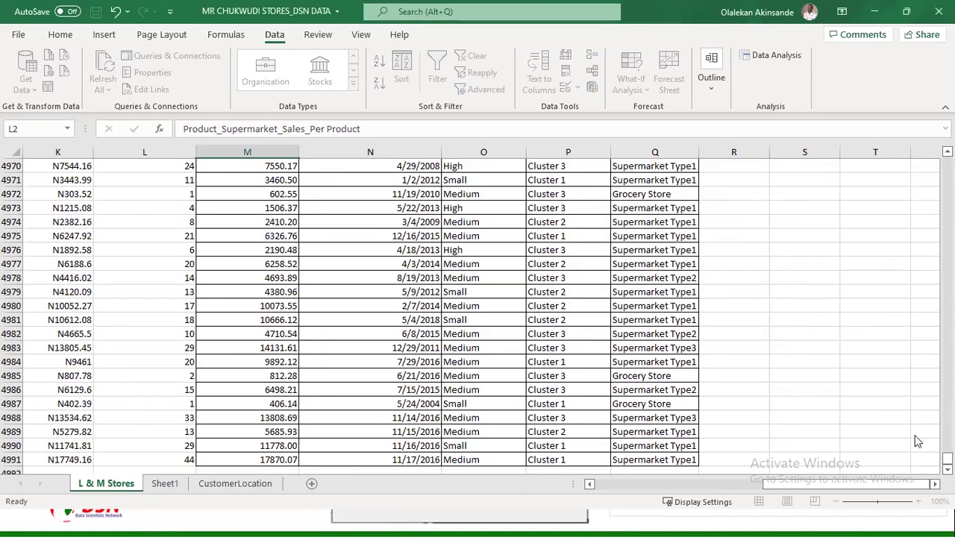
pyautogui.click(811, 362)
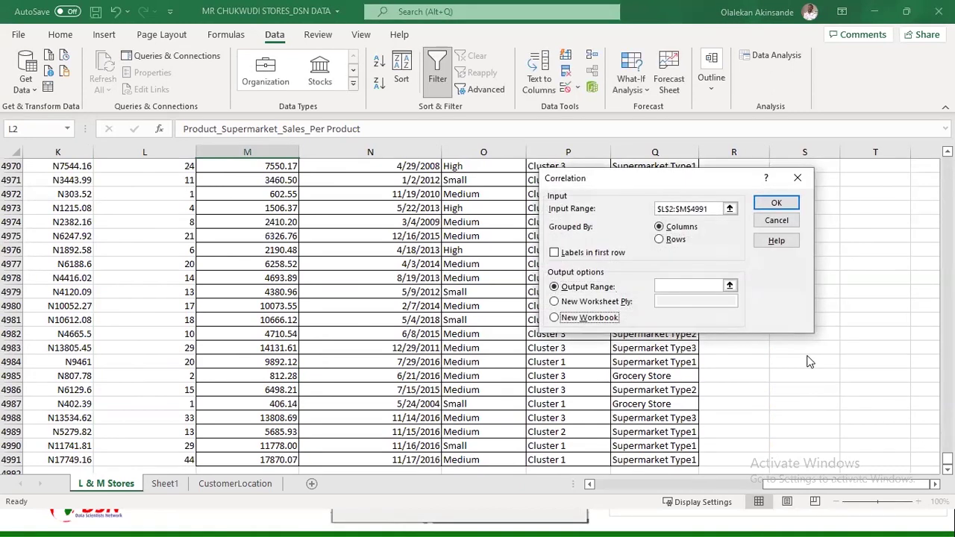
pyautogui.moveTo(623, 176); pyautogui.dragTo(451, 172)
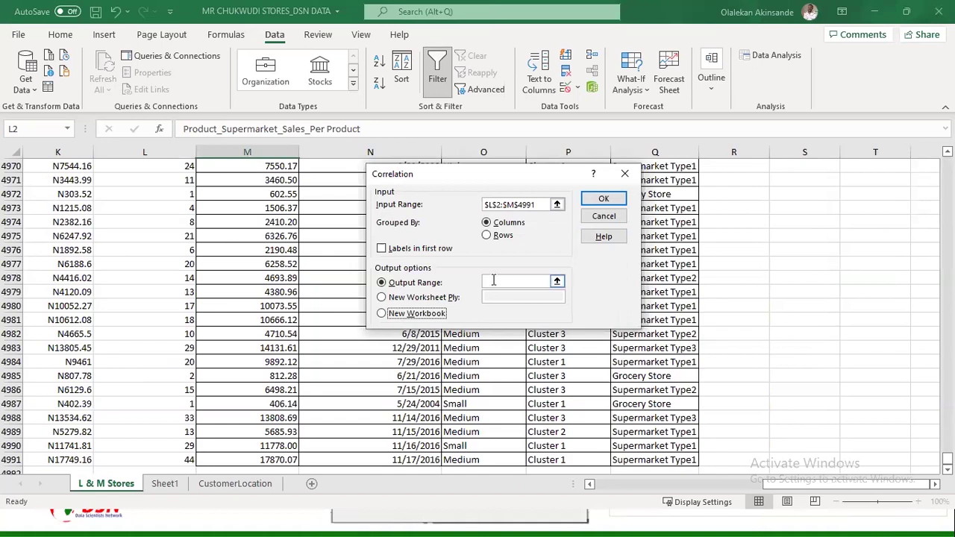
pyautogui.click(556, 284)
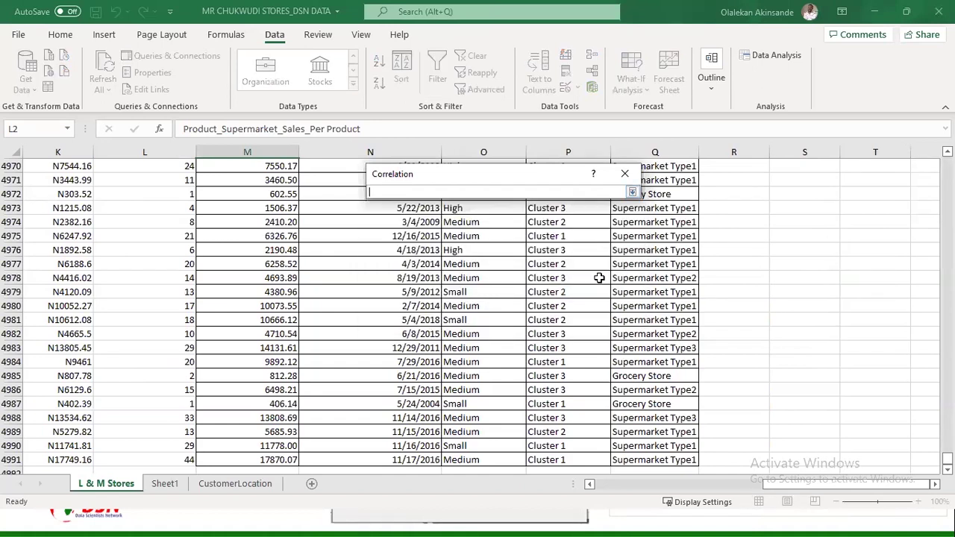
pyautogui.scroll(19, 729, 226)
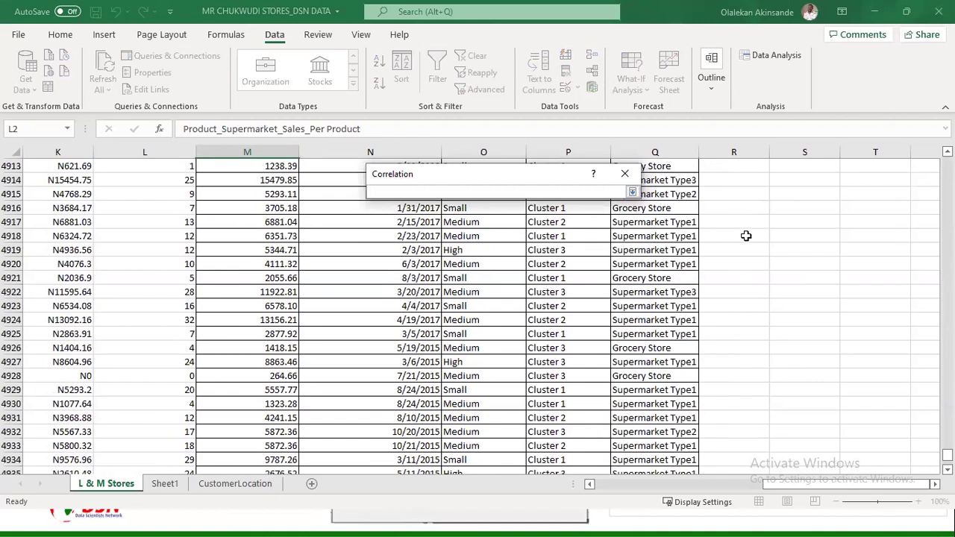
pyautogui.hotkey('ctrl', 'Up')
pyautogui.scroll(-4, 864, 253)
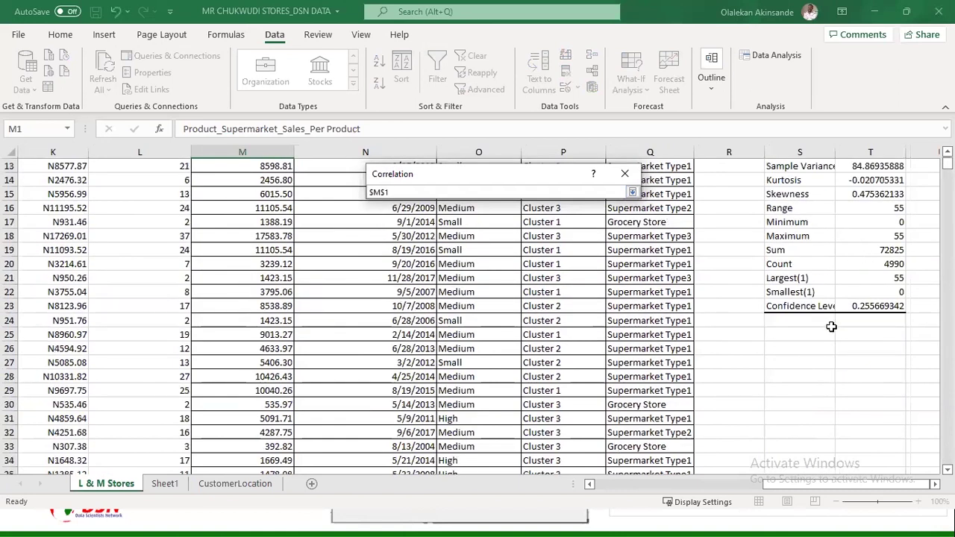
pyautogui.scroll(4, 793, 339)
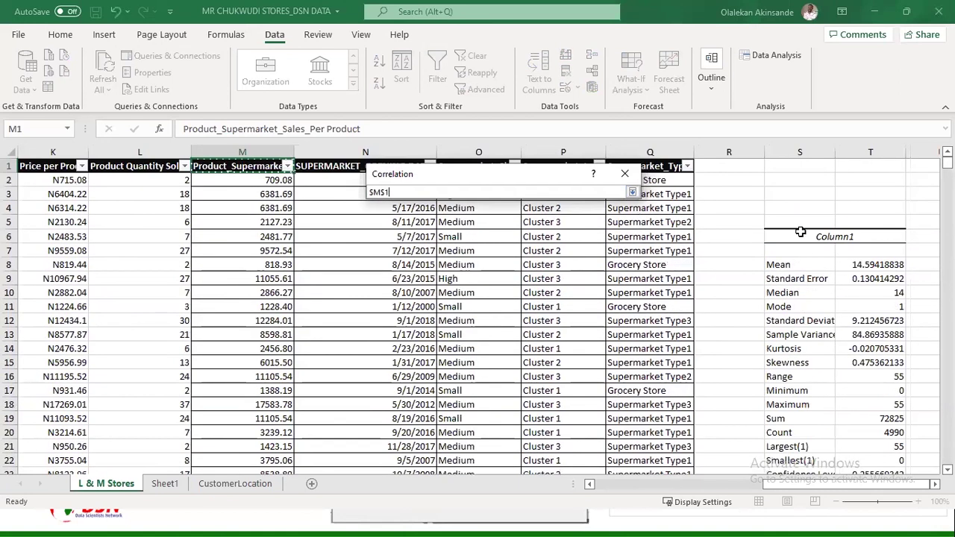
pyautogui.click(783, 179)
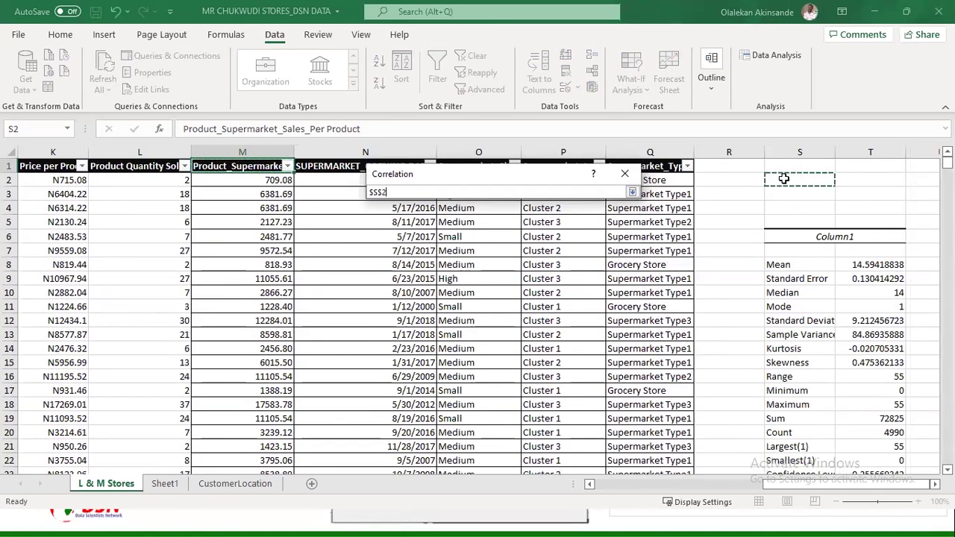
pyautogui.click(631, 193)
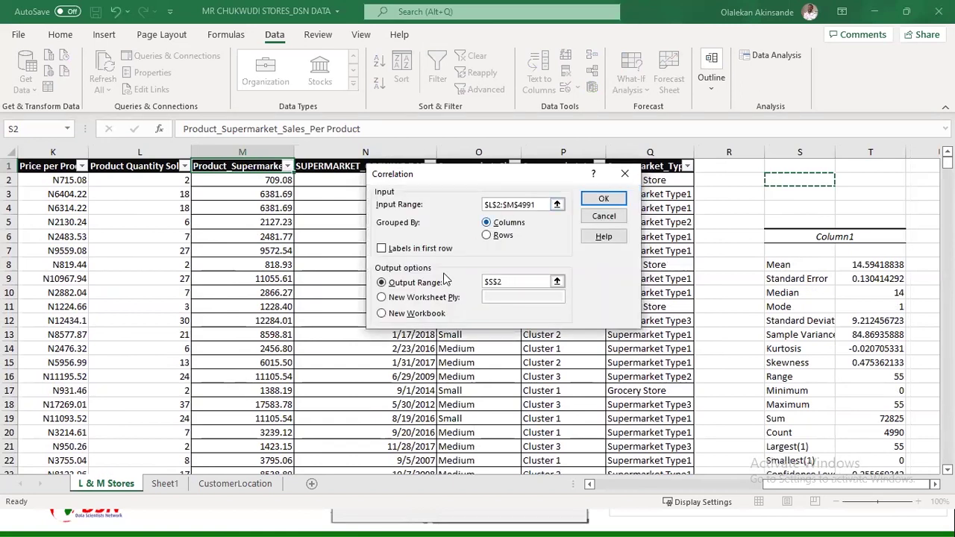
pyautogui.click(604, 201)
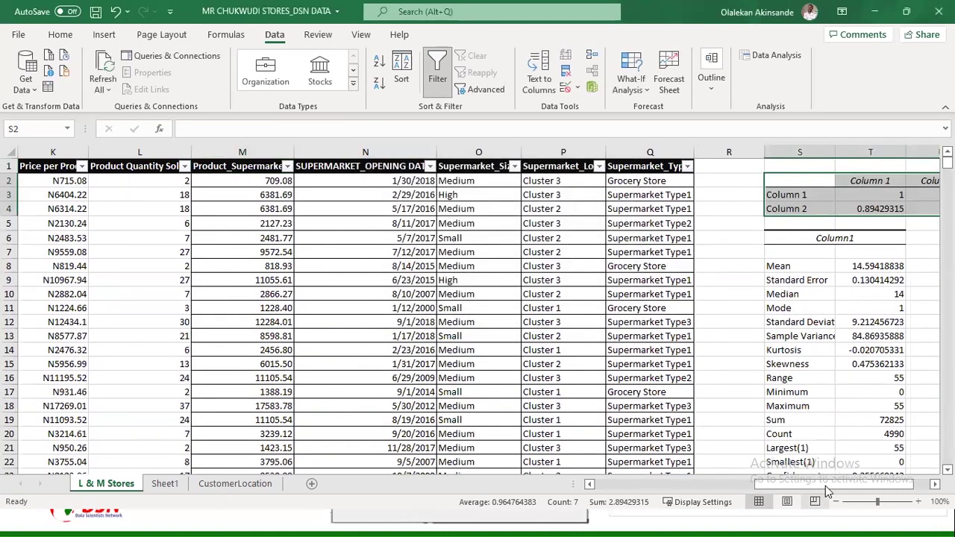
pyautogui.moveTo(826, 485); pyautogui.dragTo(843, 485)
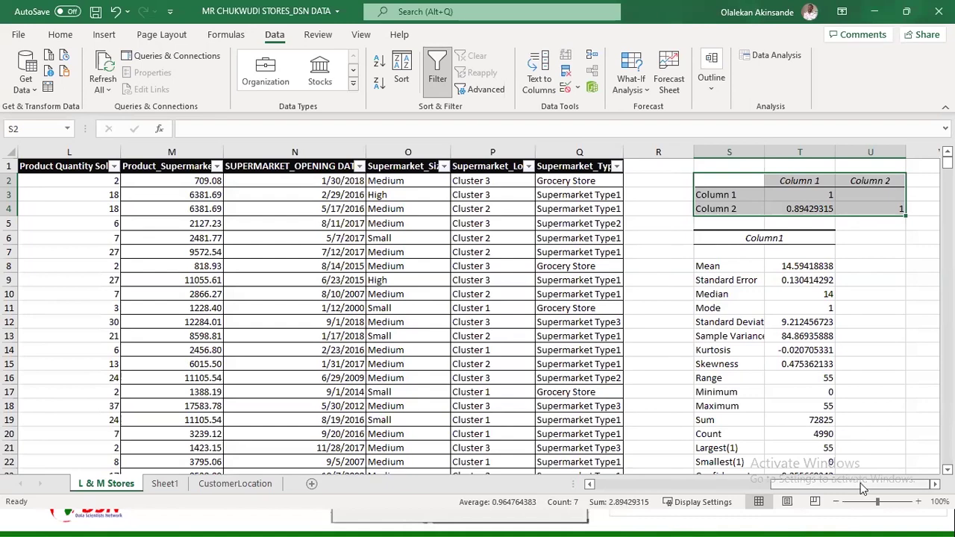
# Select the Customer Occupation column from its header down through the data to inspect its text categories
pyautogui.moveTo(861, 488); pyautogui.dragTo(679, 498)
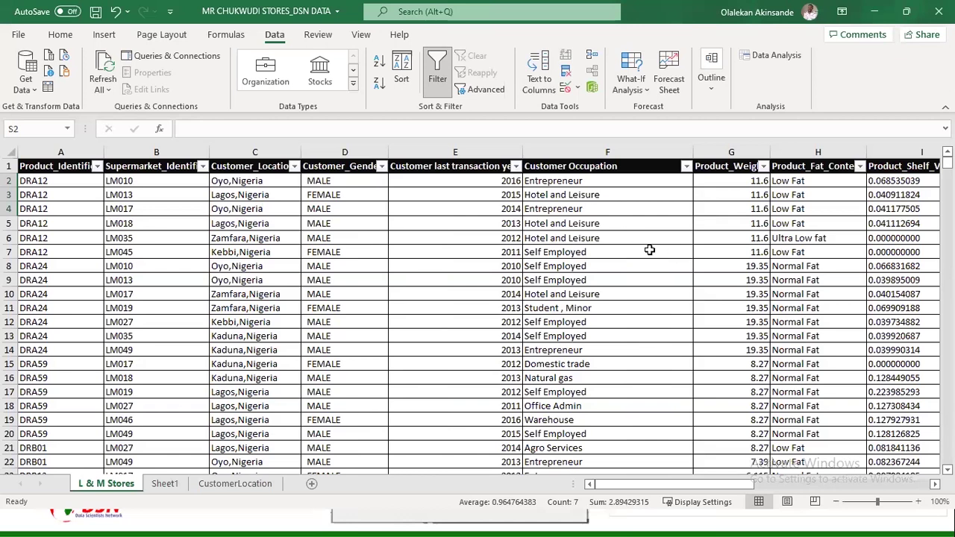
pyautogui.scroll(-1, 639, 179)
pyautogui.scroll(1, 597, 179)
pyautogui.click(596, 169)
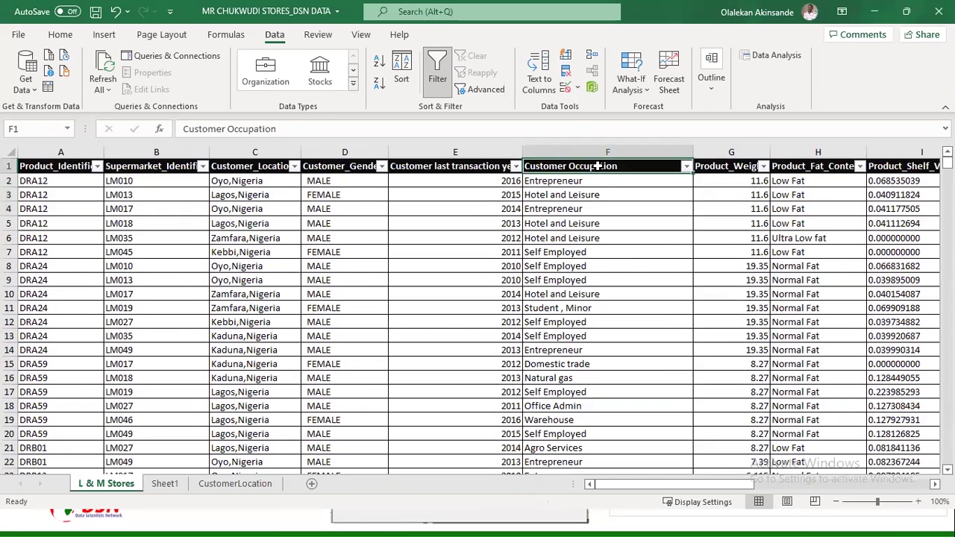
pyautogui.hotkey('ctrl', 'shift', 'Down')
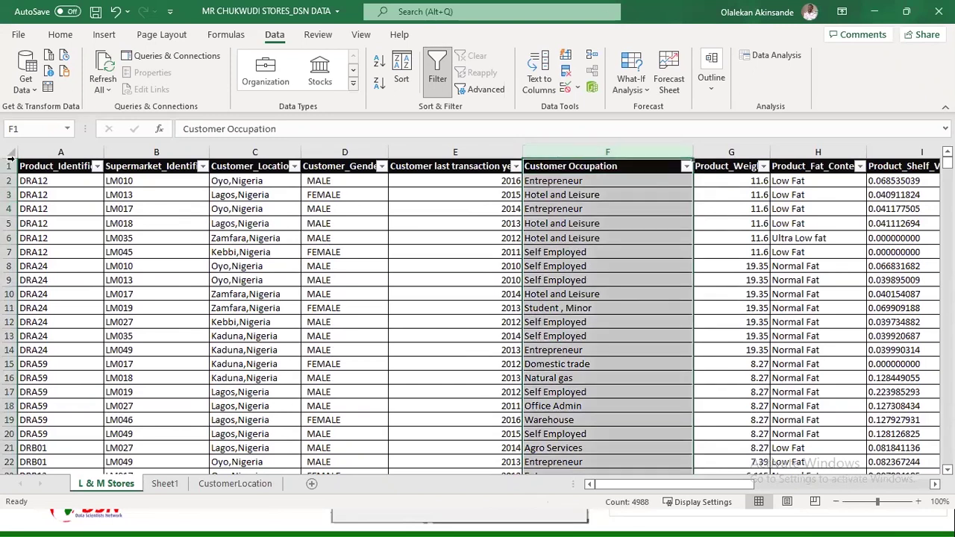
pyautogui.click(58, 36)
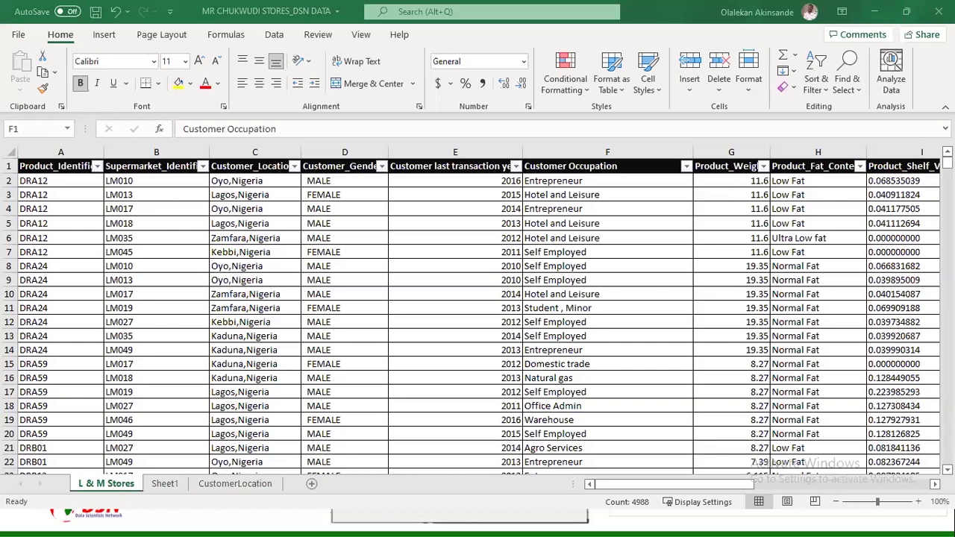
pyautogui.hotkey('ctrl', 'space')
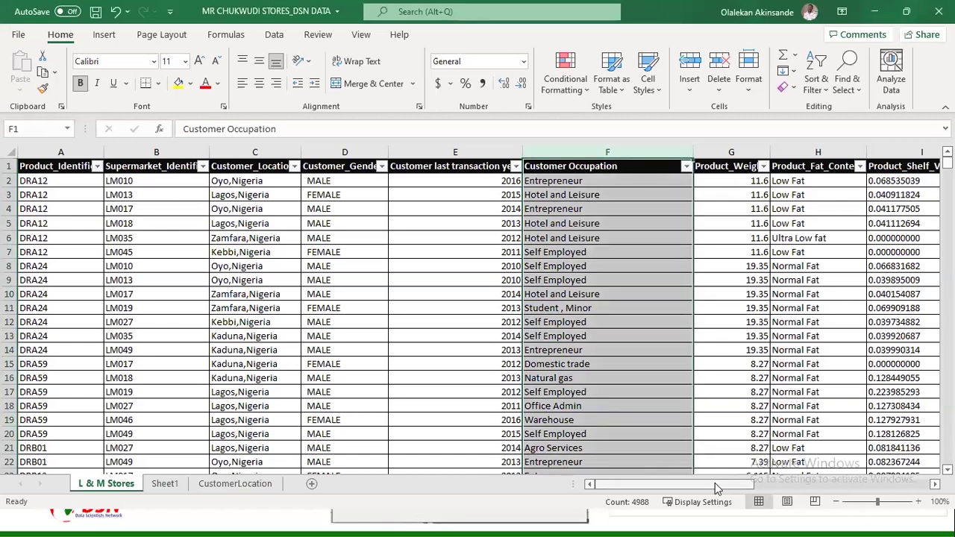
# Review the correlation matrix together with the descriptive statistics output beside the dataset
pyautogui.moveTo(716, 486); pyautogui.dragTo(895, 488)
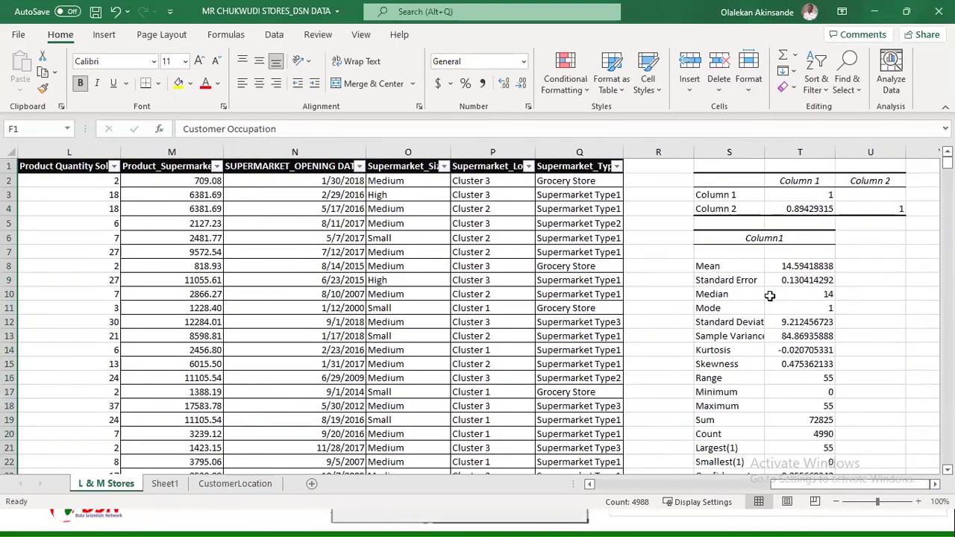
pyautogui.scroll(-1, 772, 223)
pyautogui.scroll(1, 772, 223)
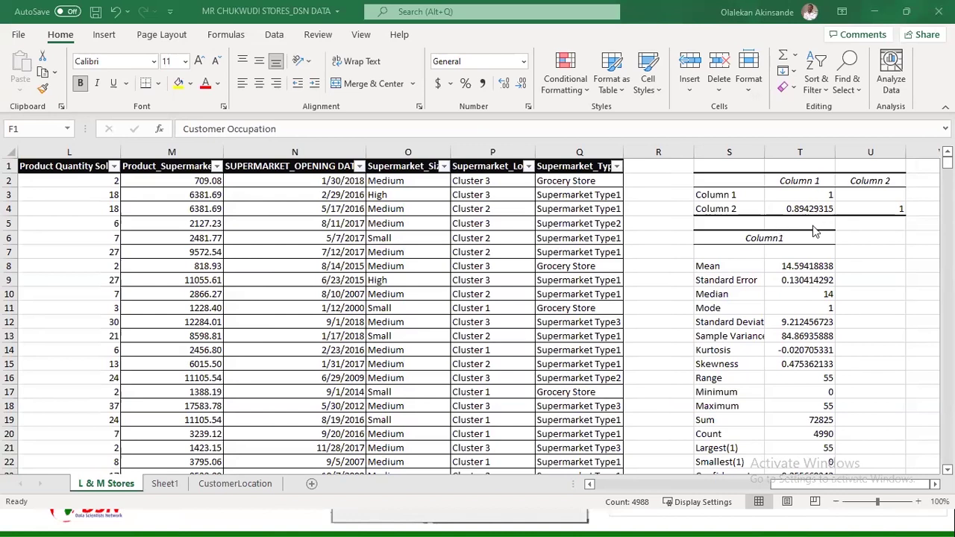
pyautogui.scroll(-2, 754, 222)
pyautogui.scroll(2, 755, 238)
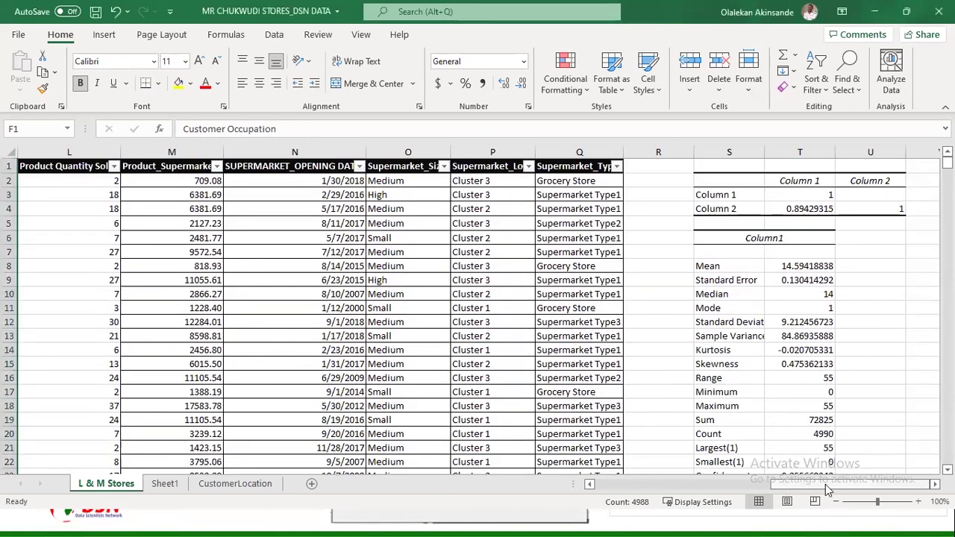
pyautogui.moveTo(827, 488); pyautogui.dragTo(875, 499)
# Look through the Analysis ToolPak's tools down to z-Test: Two Sample for Means, without running any
pyautogui.click(259, 34)
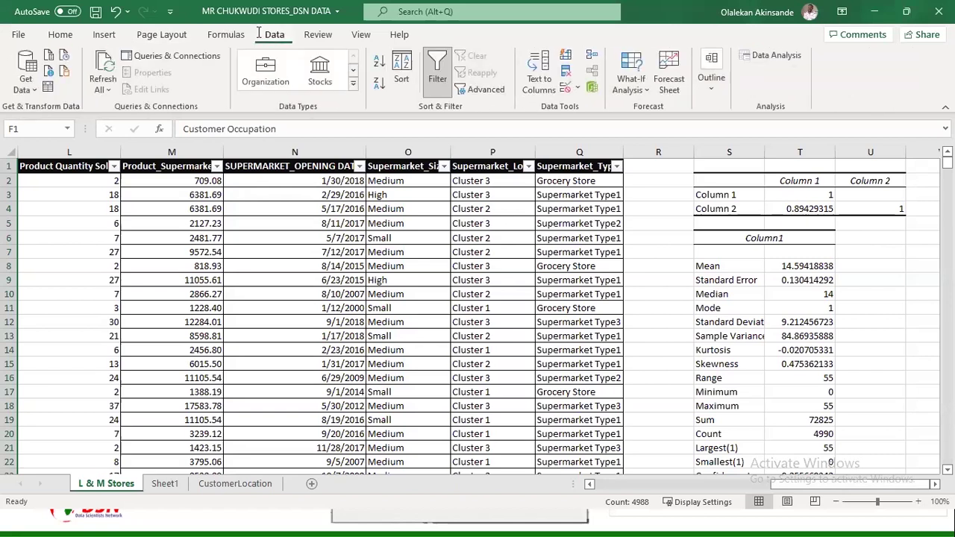
pyautogui.click(788, 55)
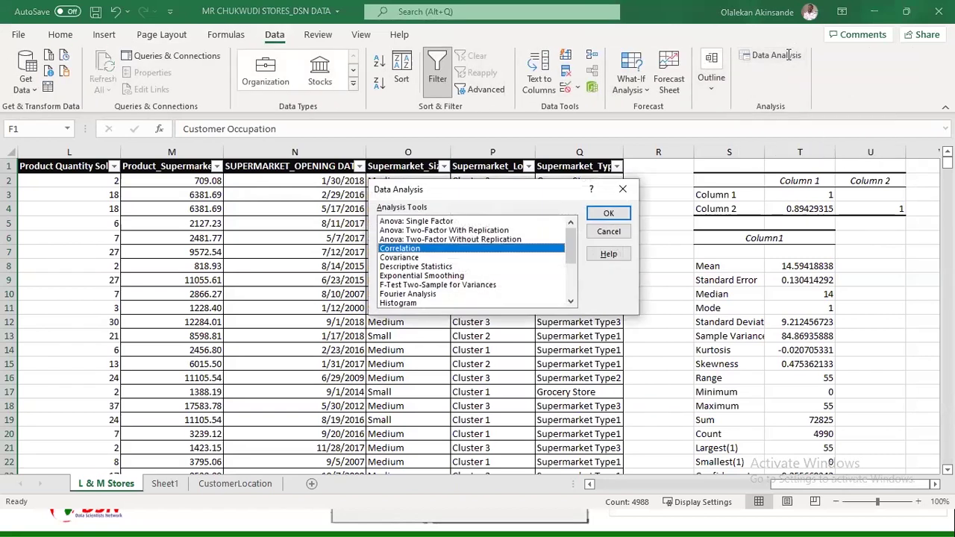
pyautogui.moveTo(565, 253); pyautogui.dragTo(567, 282)
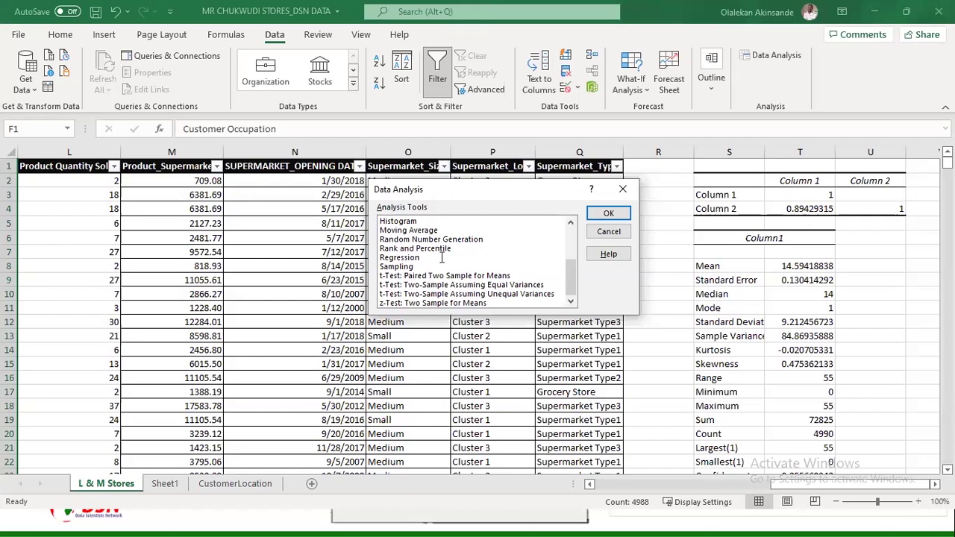
pyautogui.click(621, 191)
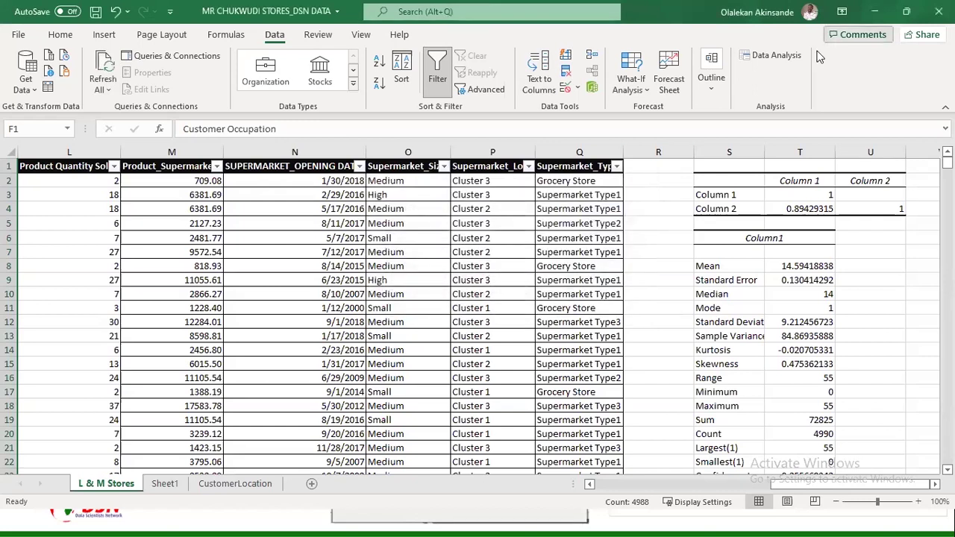
# Start a t-Test: Paired Two Sample for Means and set its Variable 1 range to the entire Product Quantity Sold column (L)
pyautogui.click(779, 57)
pyautogui.scroll(-3, 439, 268)
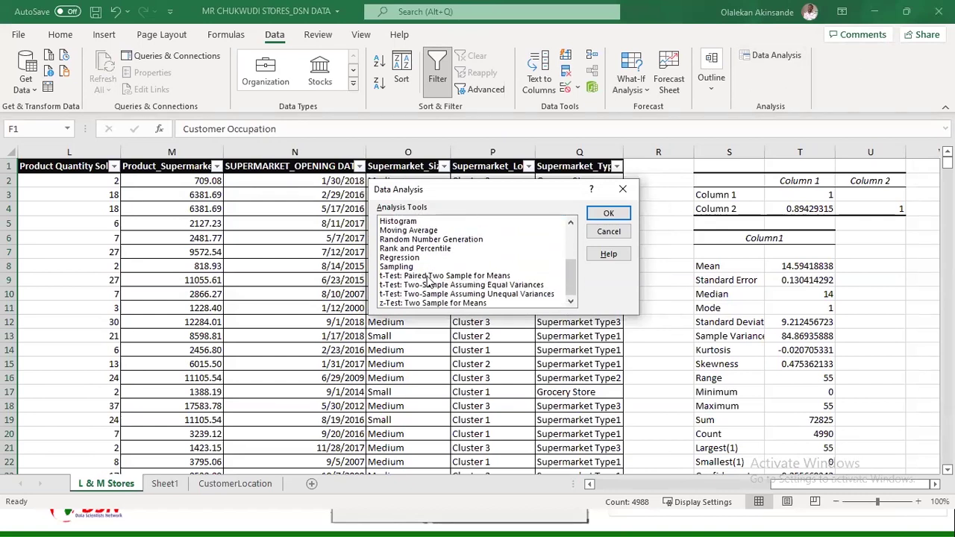
pyautogui.click(428, 277)
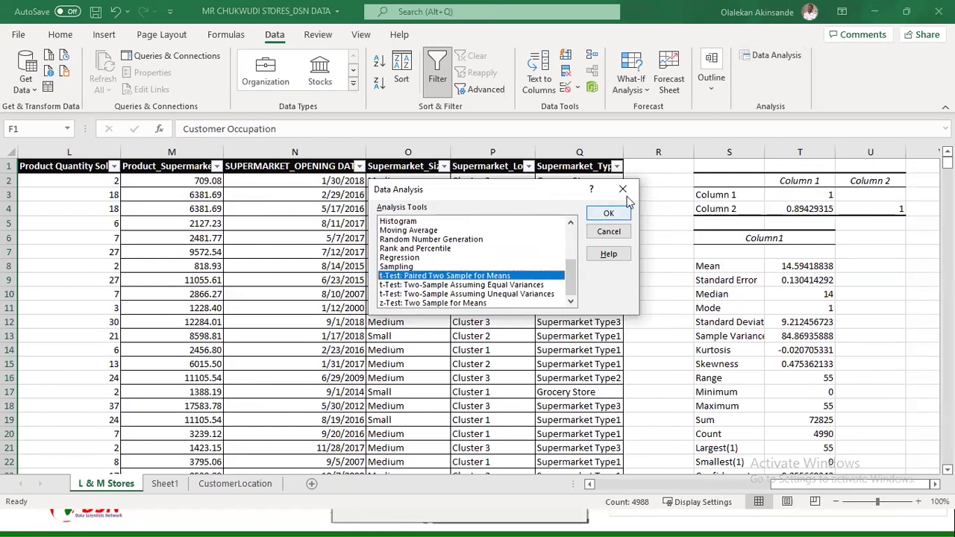
pyautogui.click(612, 214)
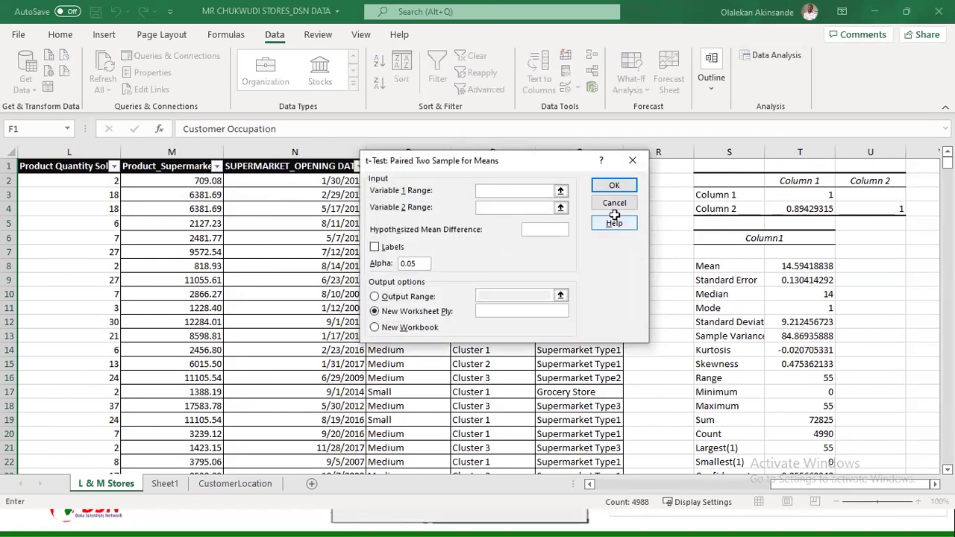
pyautogui.click(560, 192)
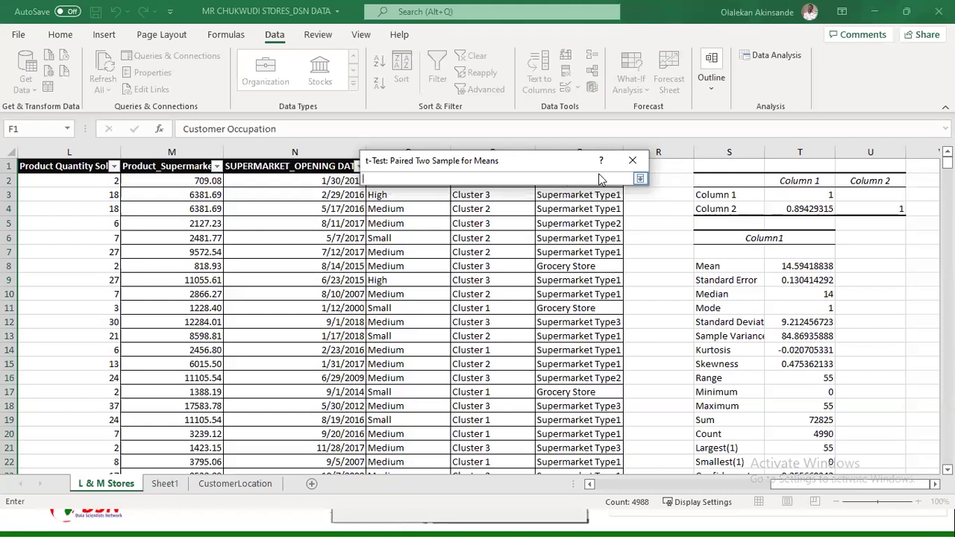
pyautogui.click(639, 178)
pyautogui.click(790, 54)
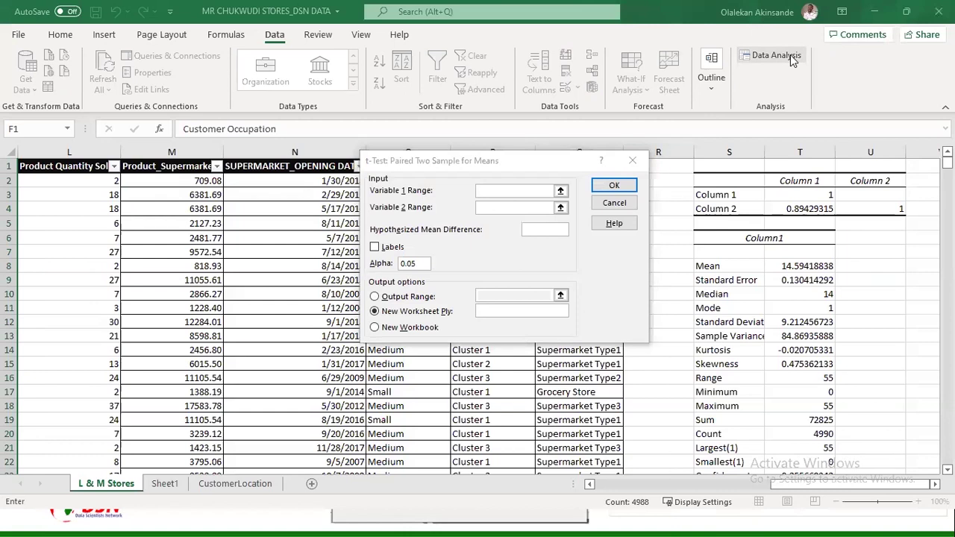
pyautogui.click(560, 193)
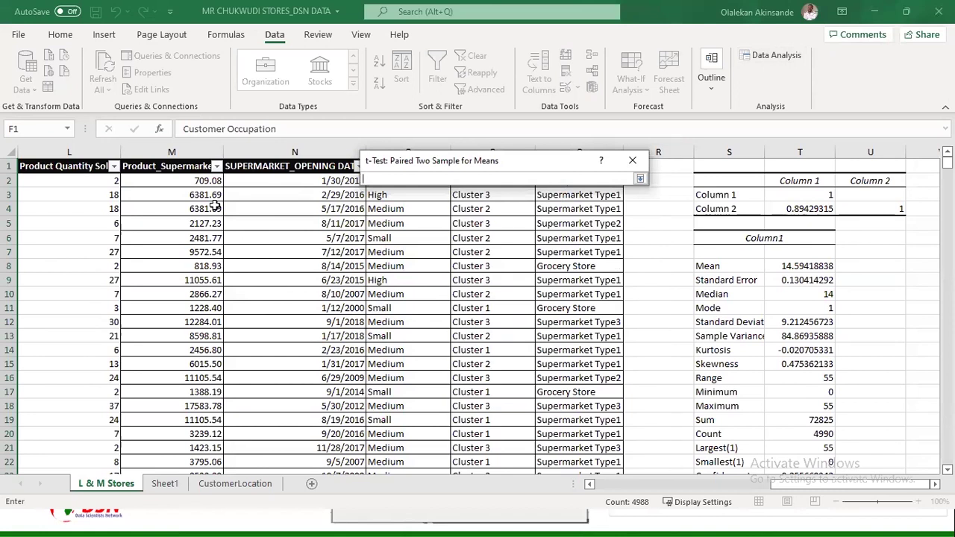
pyautogui.click(78, 155)
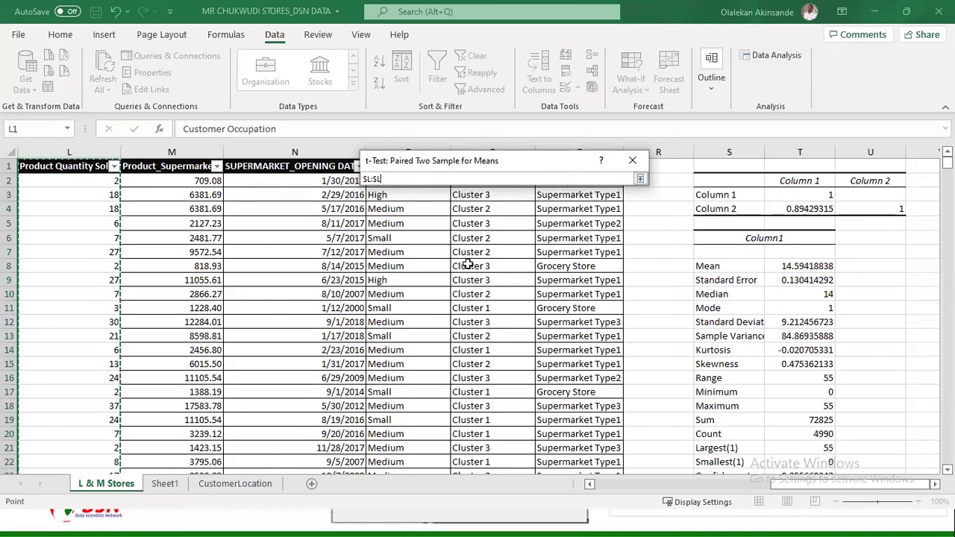
pyautogui.click(639, 179)
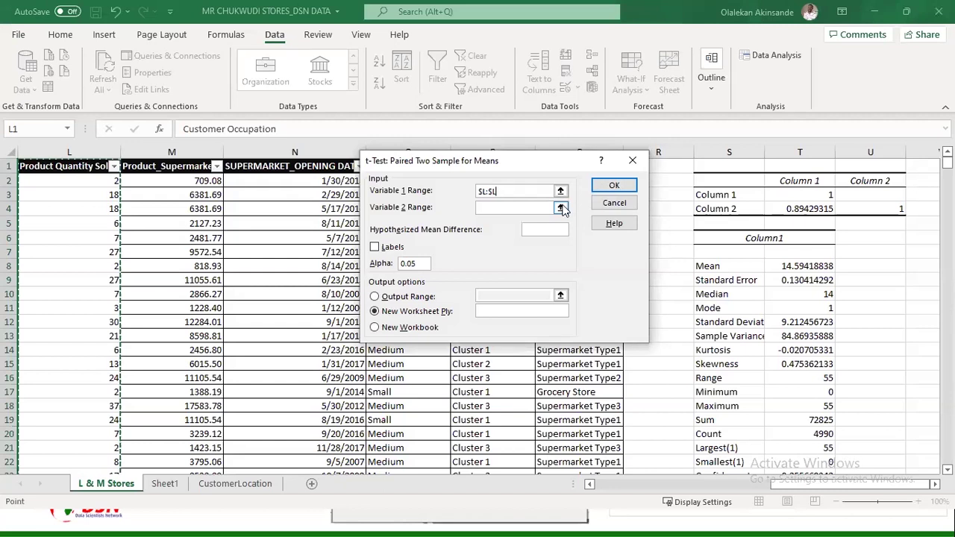
# Set the t-test's Variable 2 range to the entire supermarket sales per product column (M)
pyautogui.click(560, 208)
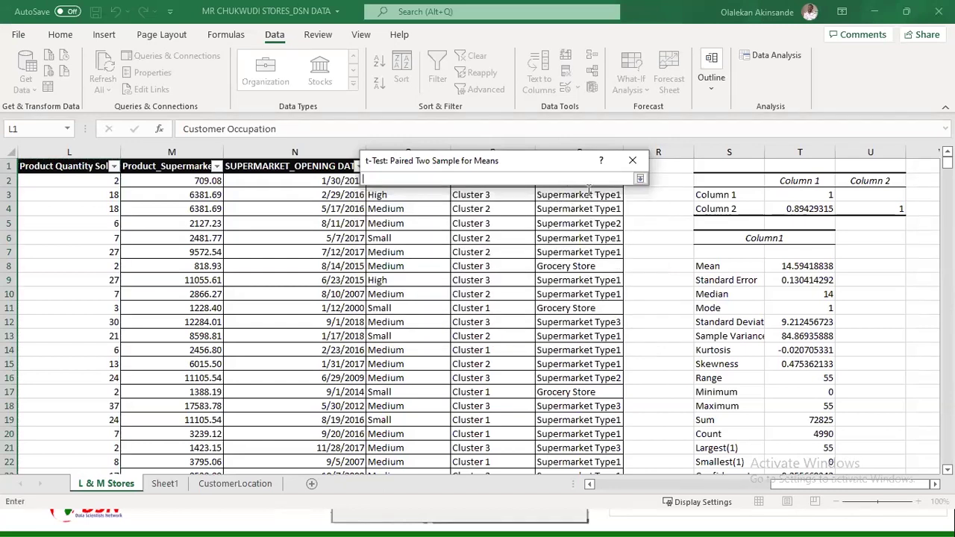
pyautogui.click(164, 178)
pyautogui.click(164, 153)
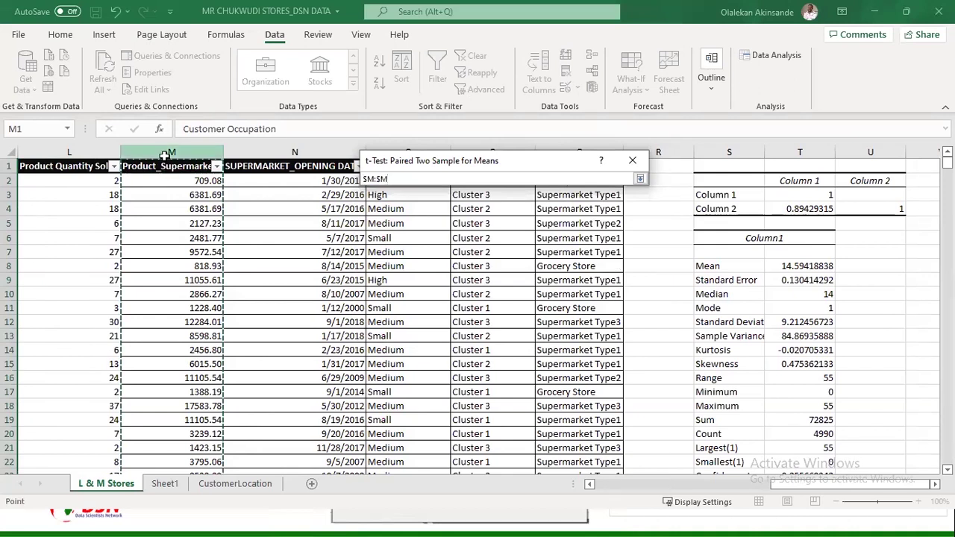
pyautogui.click(640, 179)
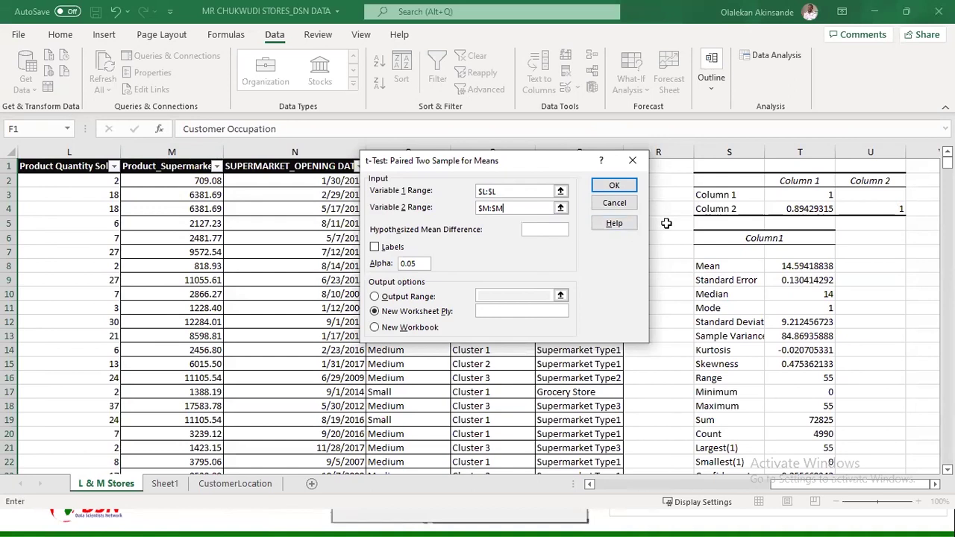
# Include labels in the paired t-test, direct the output to cell V6, and run the analysis
pyautogui.click(374, 249)
pyautogui.click(542, 228)
pyautogui.click(409, 300)
pyautogui.click(557, 293)
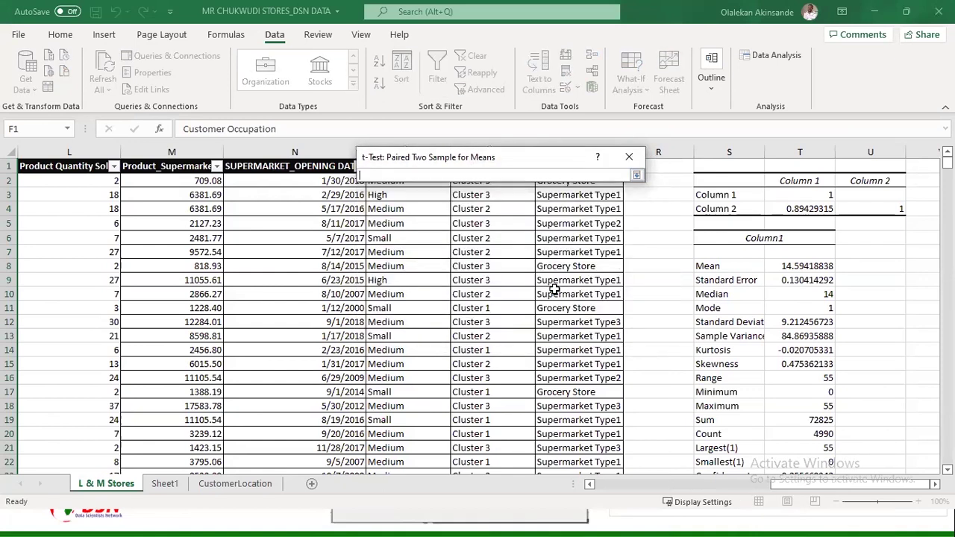
pyautogui.click(881, 237)
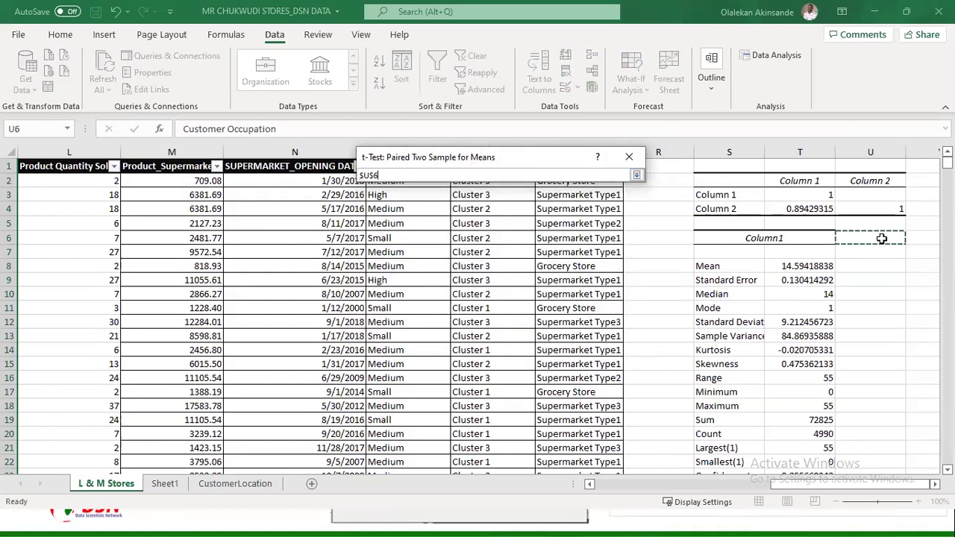
pyautogui.click(913, 239)
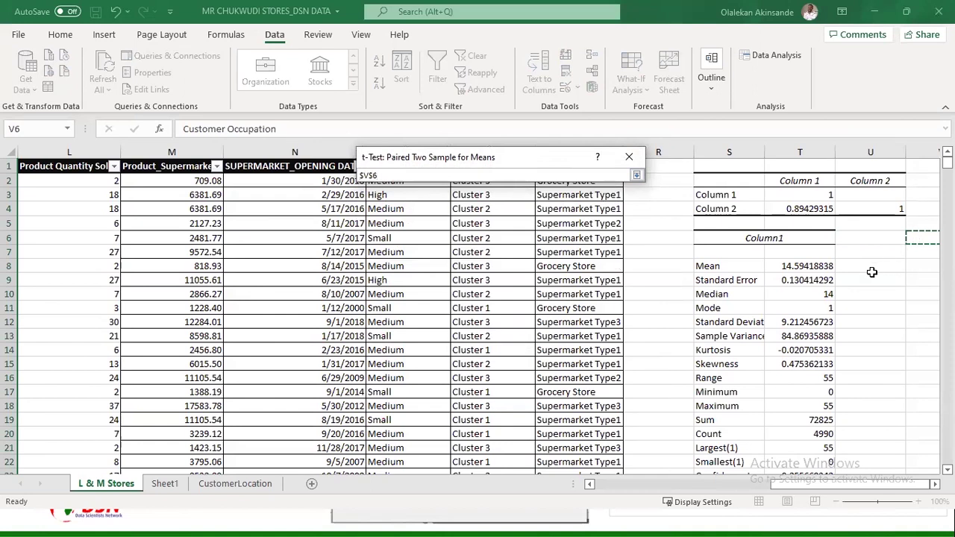
pyautogui.click(632, 176)
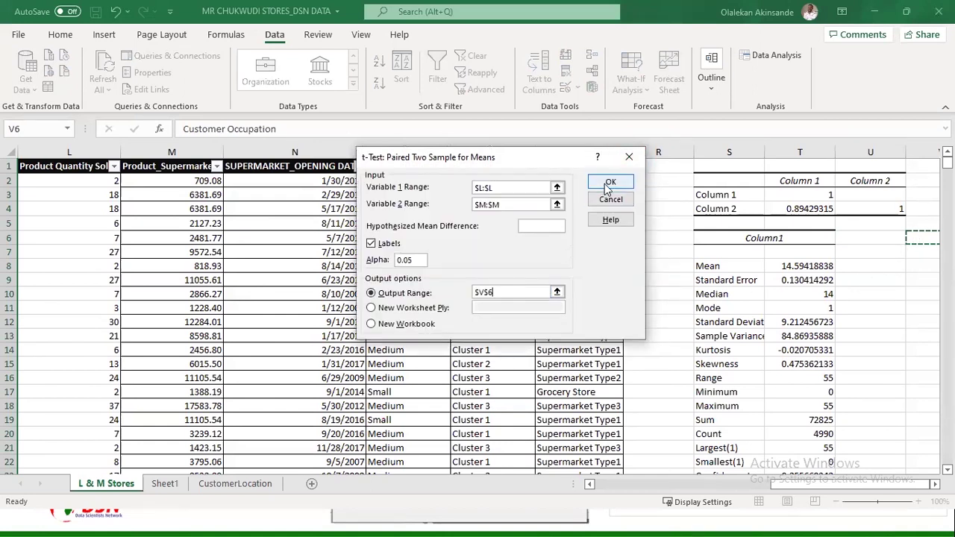
pyautogui.click(608, 183)
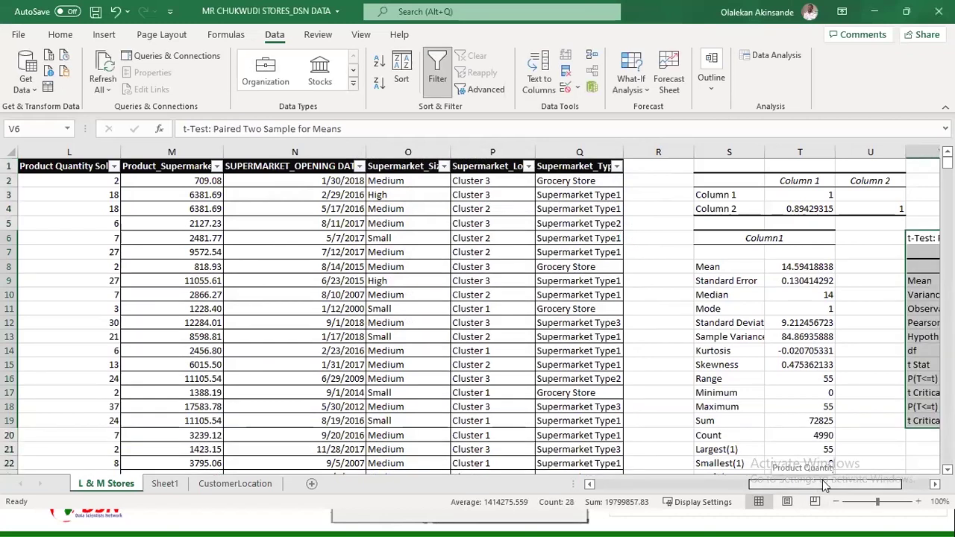
# Widen columns V, W and X so the t-test output's labels and headings can be read
pyautogui.moveTo(803, 485); pyautogui.dragTo(831, 485)
pyautogui.scroll(-2, 841, 265)
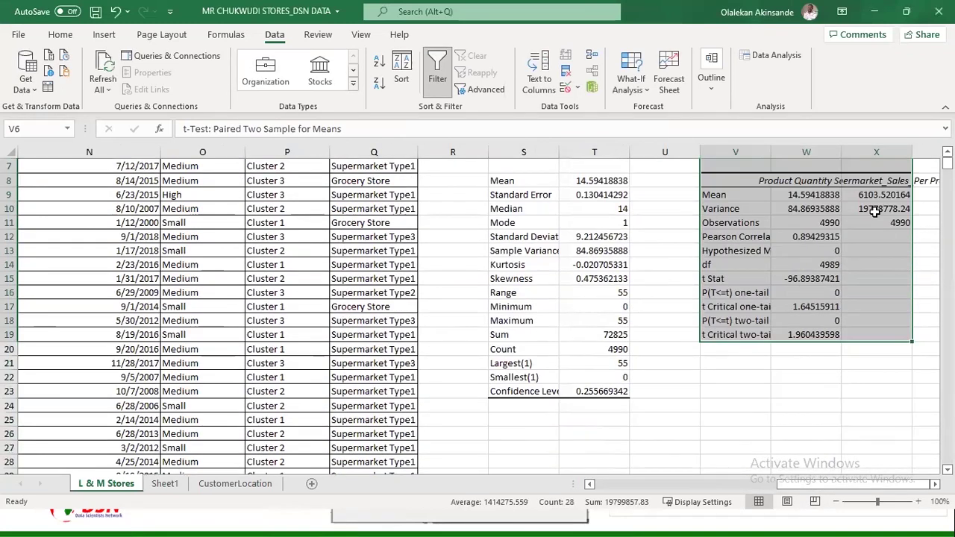
pyautogui.scroll(1, 849, 237)
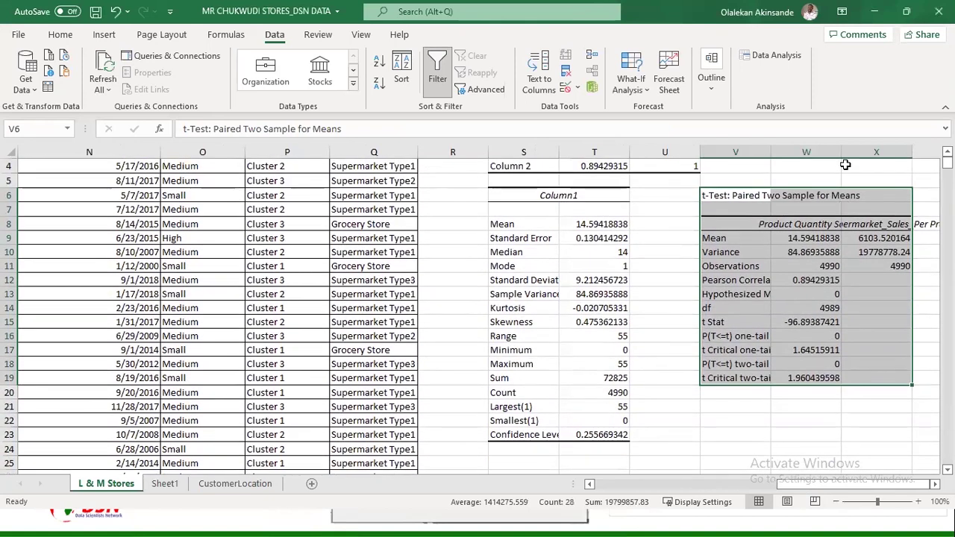
pyautogui.moveTo(842, 158); pyautogui.dragTo(888, 158)
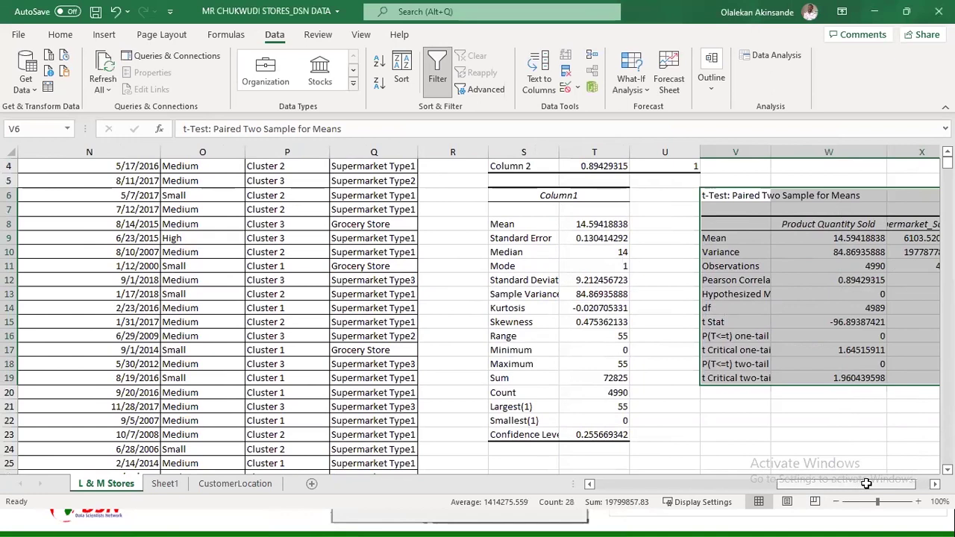
pyautogui.moveTo(860, 484); pyautogui.dragTo(871, 485)
pyautogui.moveTo(815, 153); pyautogui.dragTo(878, 157)
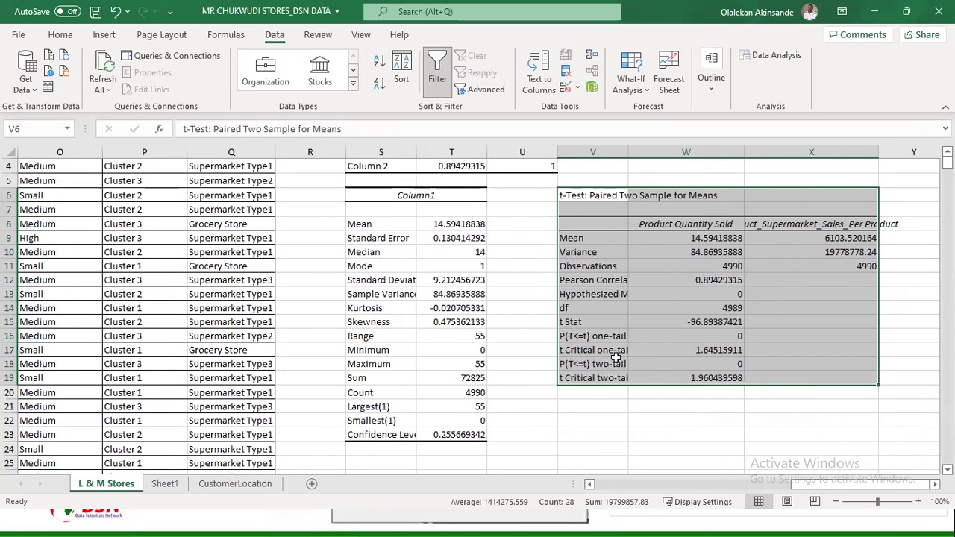
pyautogui.scroll(-1, 587, 300)
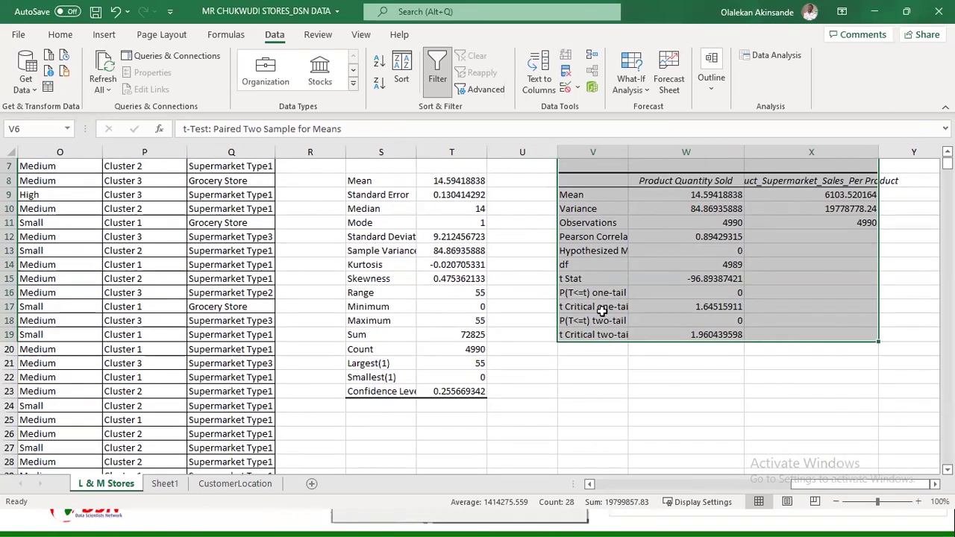
pyautogui.moveTo(628, 152); pyautogui.dragTo(670, 157)
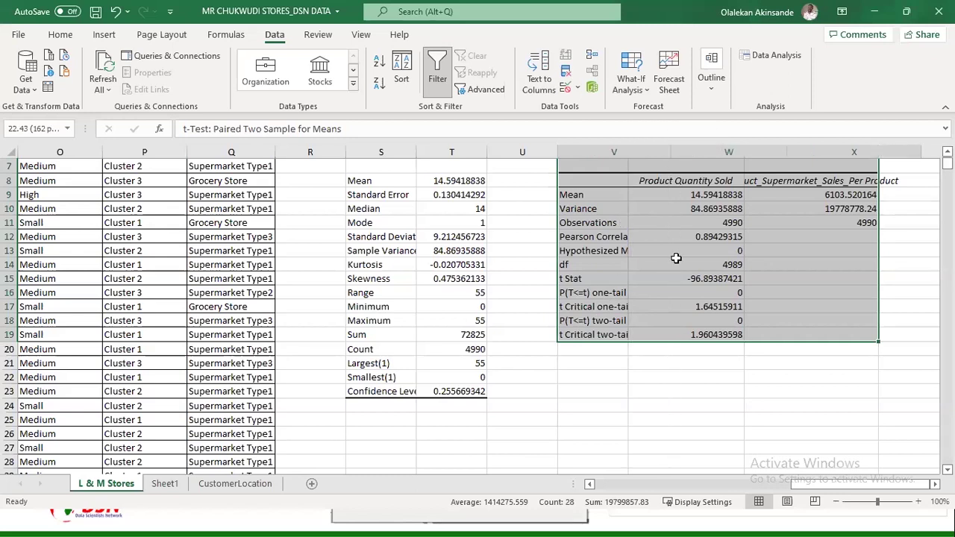
# Compare the t-test's Pearson Correlation with the coefficient in the correlation matrix and review the remaining t-test statistics
pyautogui.click(763, 237)
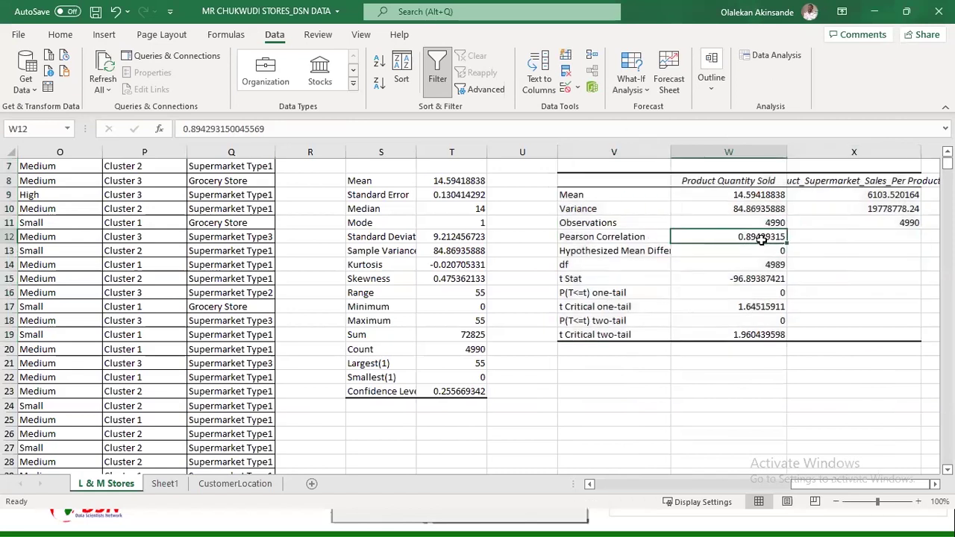
pyautogui.scroll(2, 758, 257)
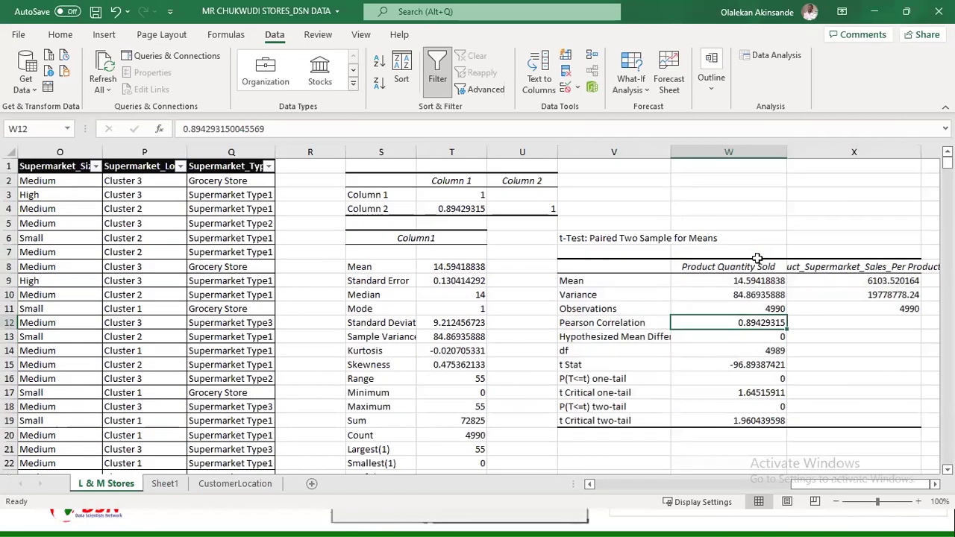
pyautogui.click(446, 212)
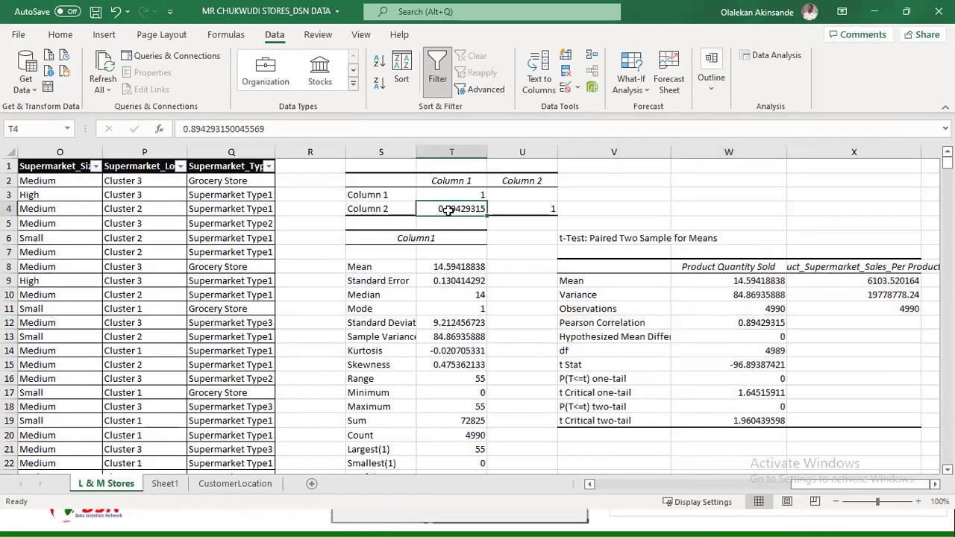
pyautogui.scroll(-3, 687, 268)
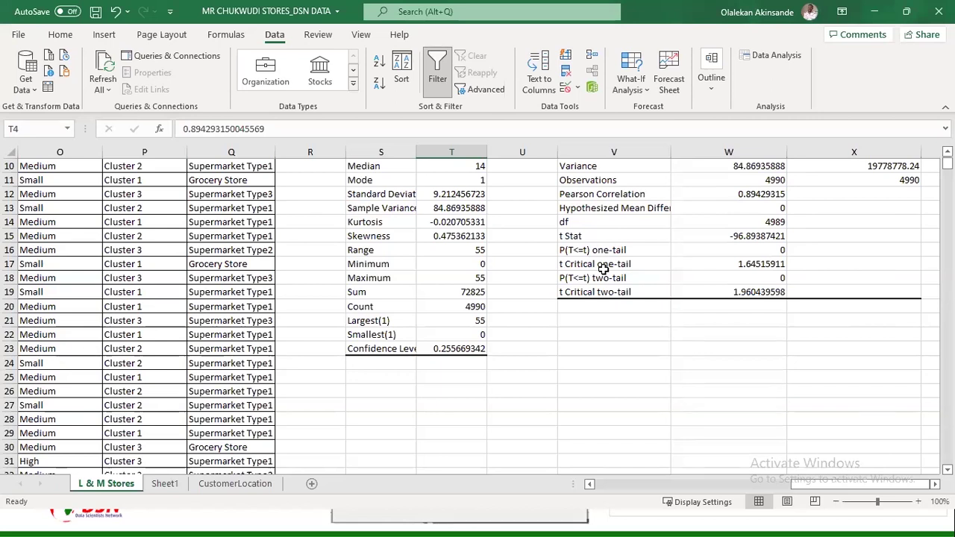
pyautogui.scroll(2, 619, 224)
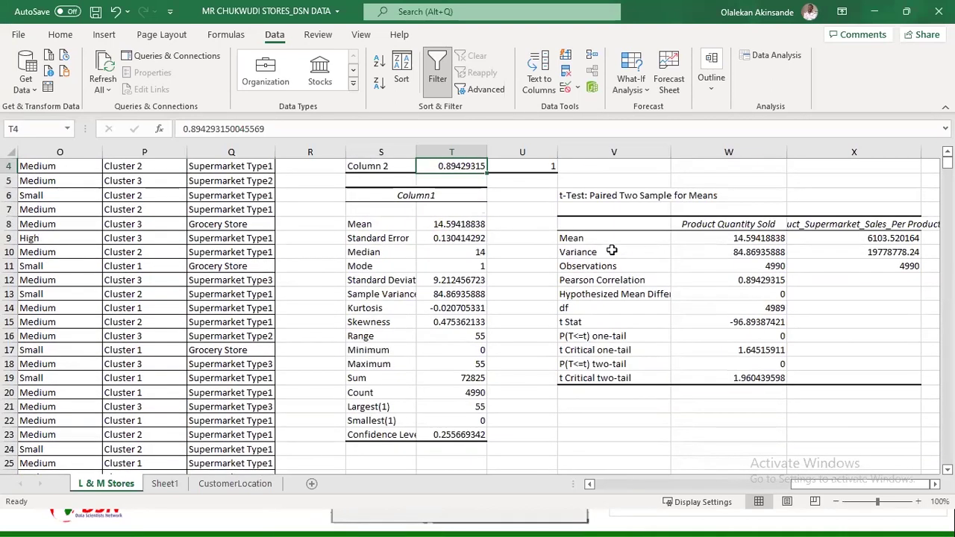
pyautogui.scroll(-1, 634, 217)
pyautogui.scroll(2, 644, 223)
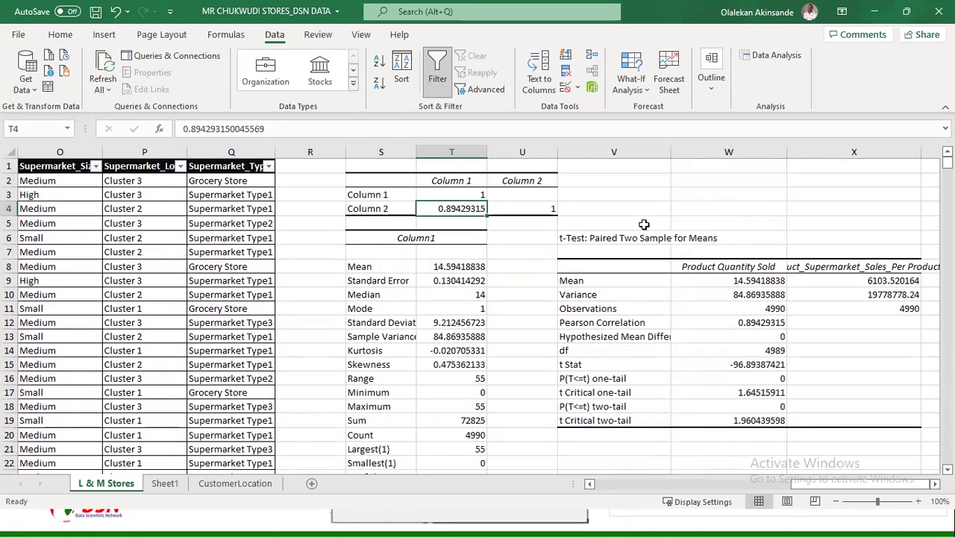
pyautogui.scroll(-2, 638, 254)
pyautogui.scroll(1, 634, 270)
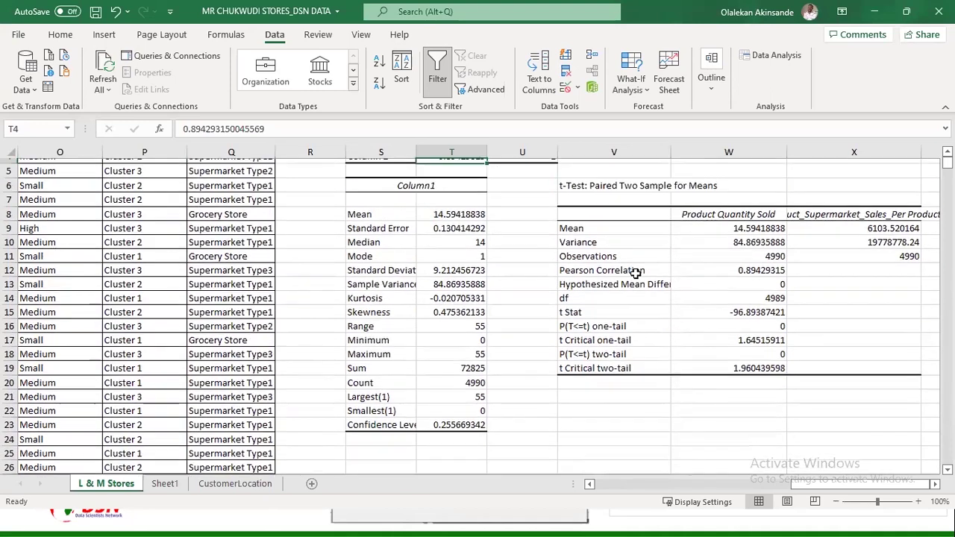
pyautogui.scroll(1, 664, 258)
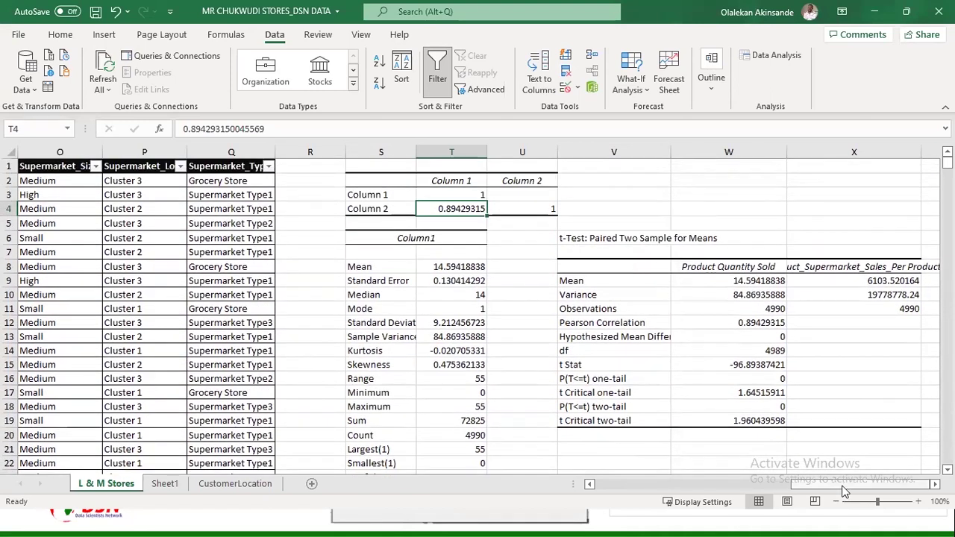
# Highlight duplicate values in the Customer Occupation column (F) with Light Red Fill with Dark Red Text
pyautogui.moveTo(843, 491); pyautogui.dragTo(767, 501)
pyautogui.moveTo(795, 487); pyautogui.dragTo(899, 487)
pyautogui.click(664, 484)
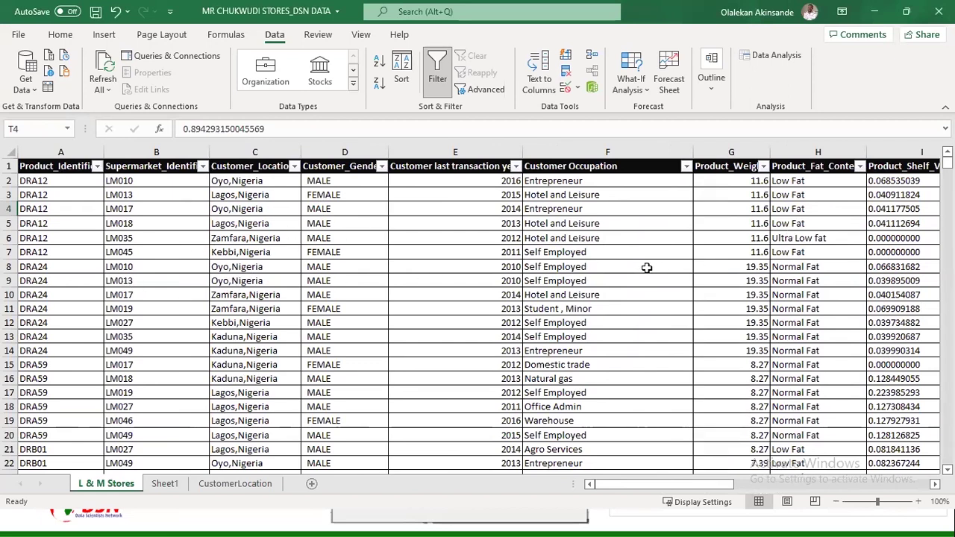
pyautogui.click(574, 153)
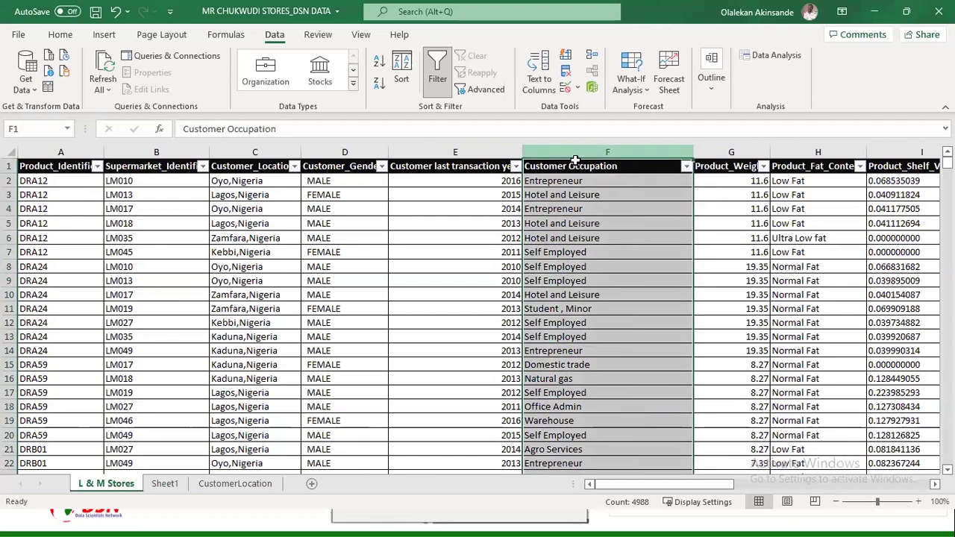
pyautogui.click(68, 35)
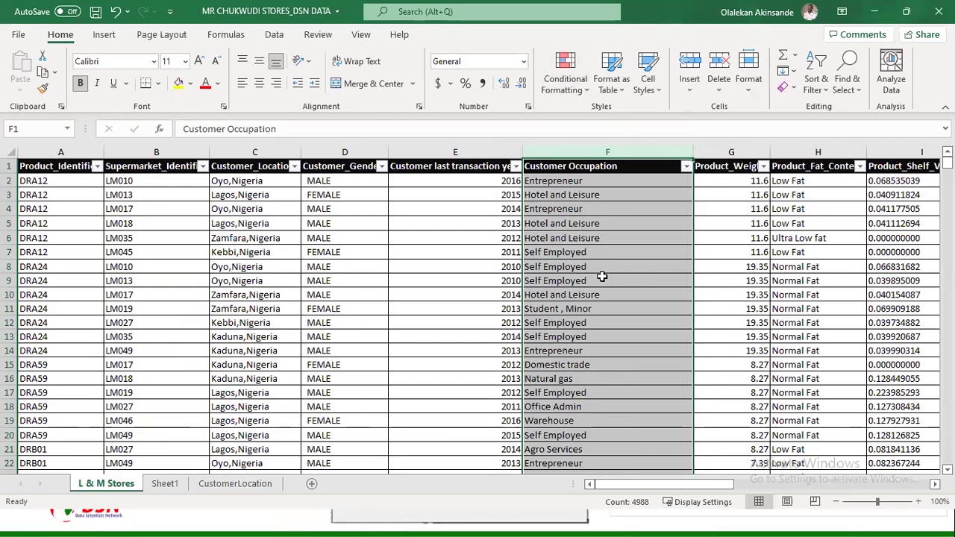
pyautogui.click(585, 91)
pyautogui.moveTo(592, 120)
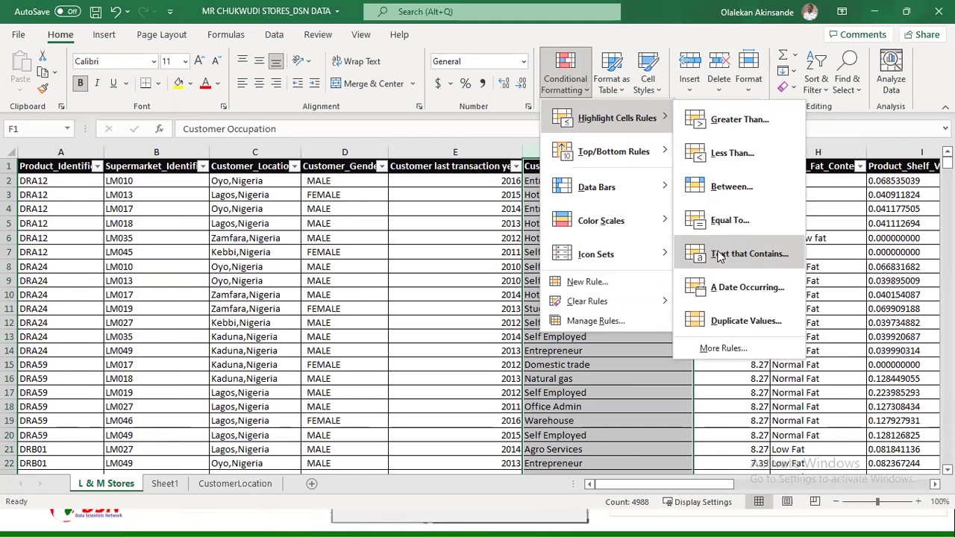
pyautogui.click(730, 321)
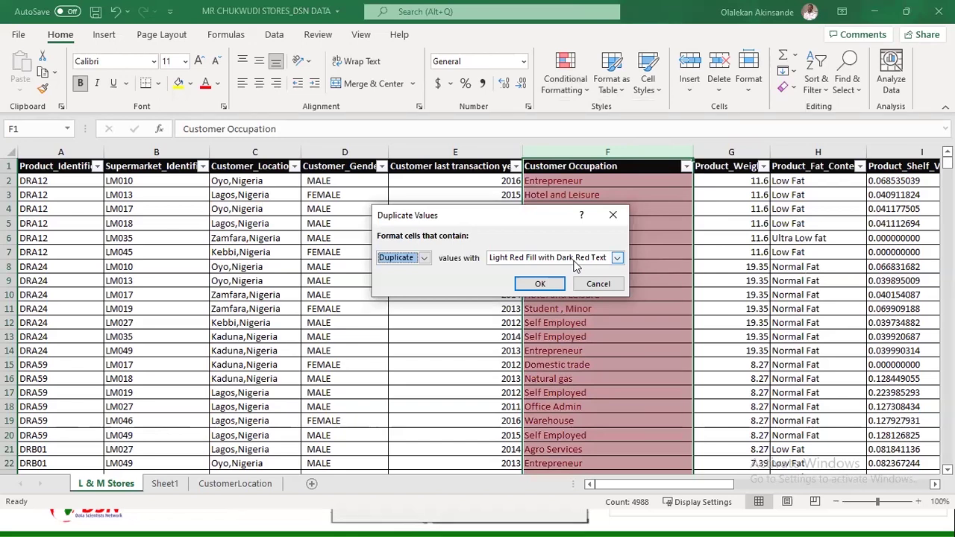
pyautogui.click(540, 285)
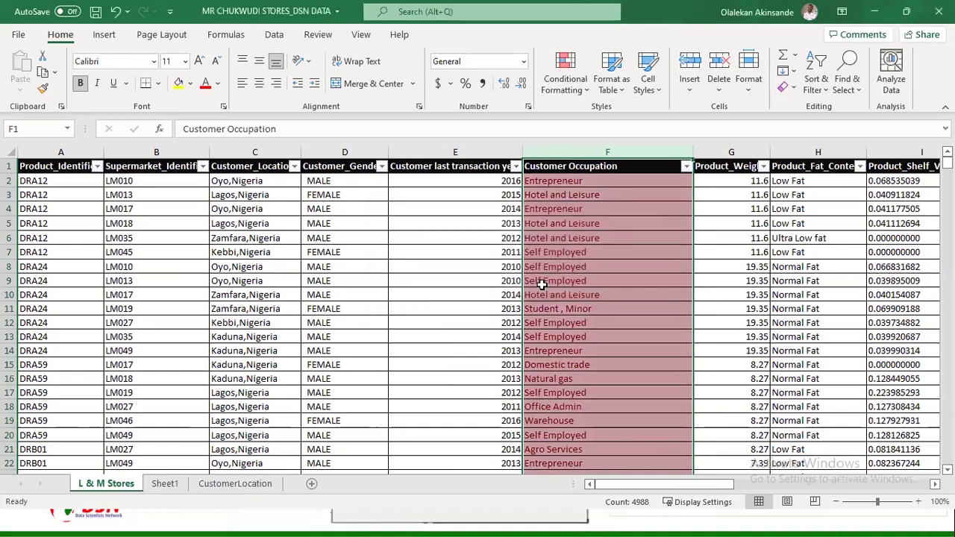
# Look through the Customer Occupation column to distinguish the highlighted duplicate occupations from the unhighlighted unique ones
pyautogui.scroll(-3, 585, 295)
pyautogui.scroll(-20, 589, 300)
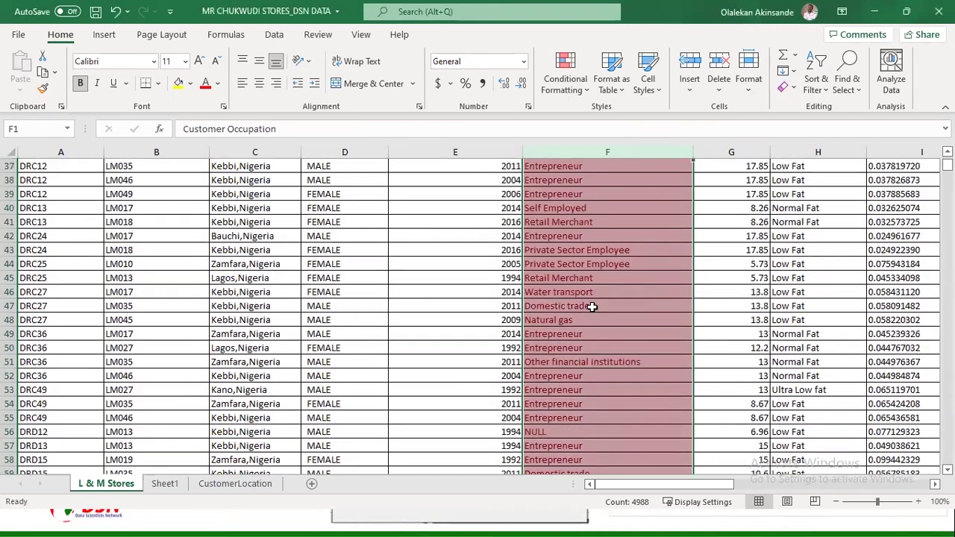
pyautogui.scroll(5, 591, 306)
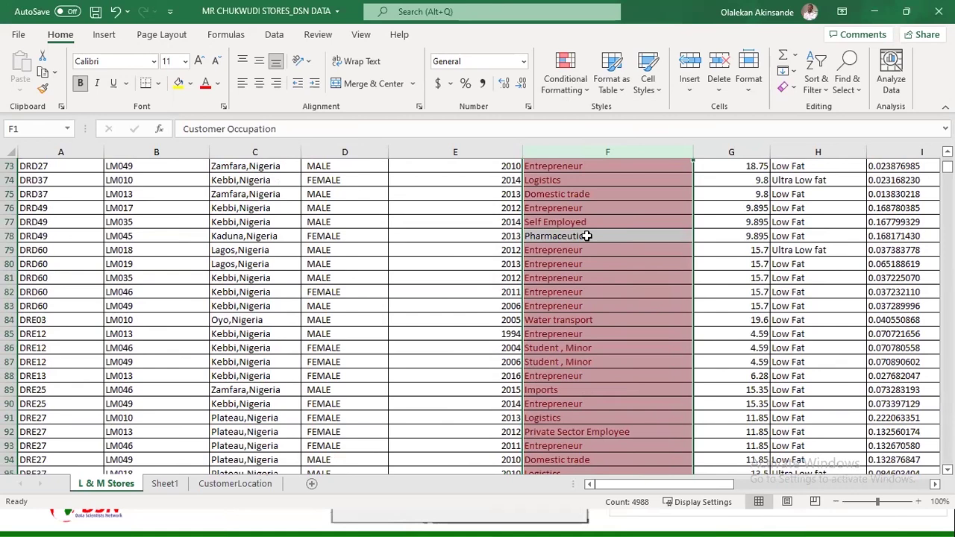
pyautogui.scroll(-3, 587, 236)
pyautogui.scroll(3, 581, 238)
pyautogui.scroll(-3, 574, 304)
pyautogui.scroll(-20, 573, 304)
pyautogui.scroll(-20, 574, 304)
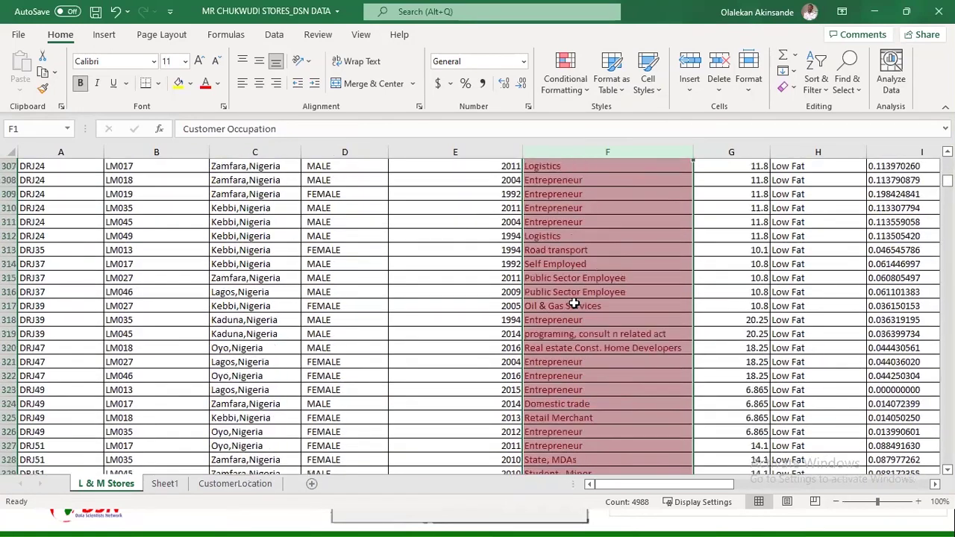
pyautogui.scroll(-5, 573, 304)
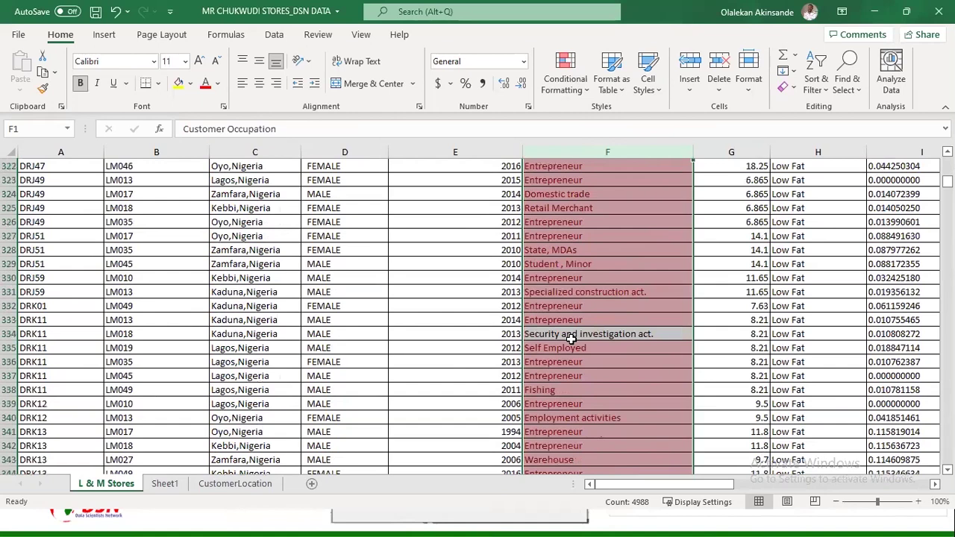
pyautogui.scroll(-3, 586, 348)
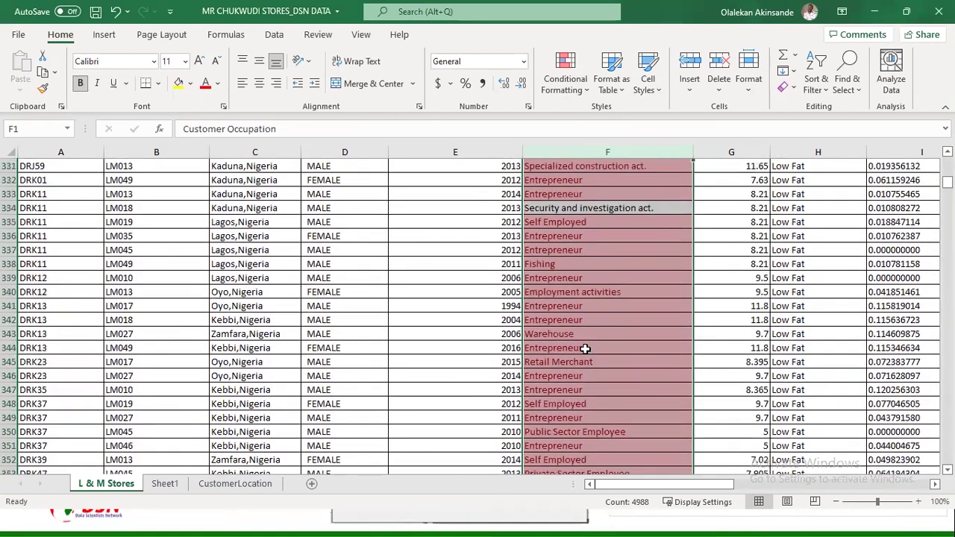
pyautogui.scroll(-20, 586, 349)
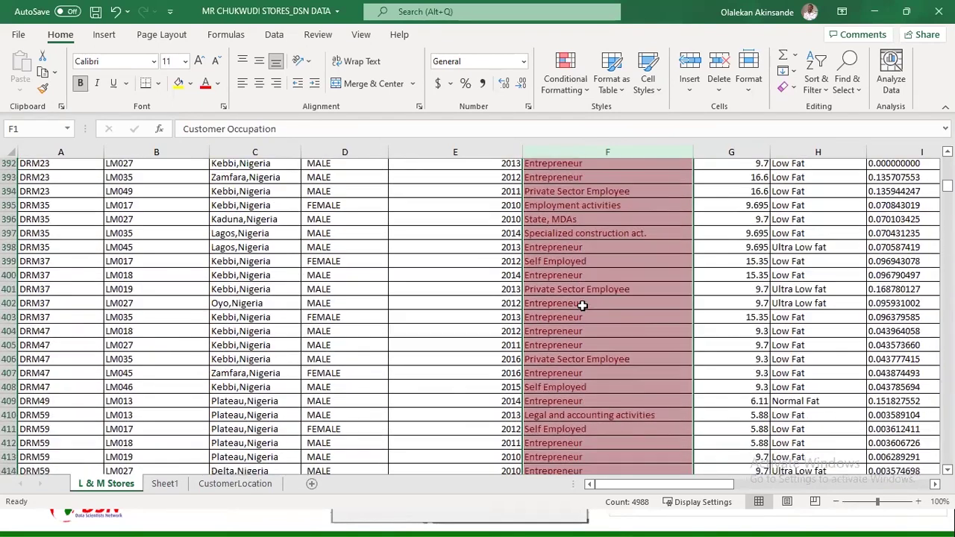
pyautogui.scroll(-15, 582, 305)
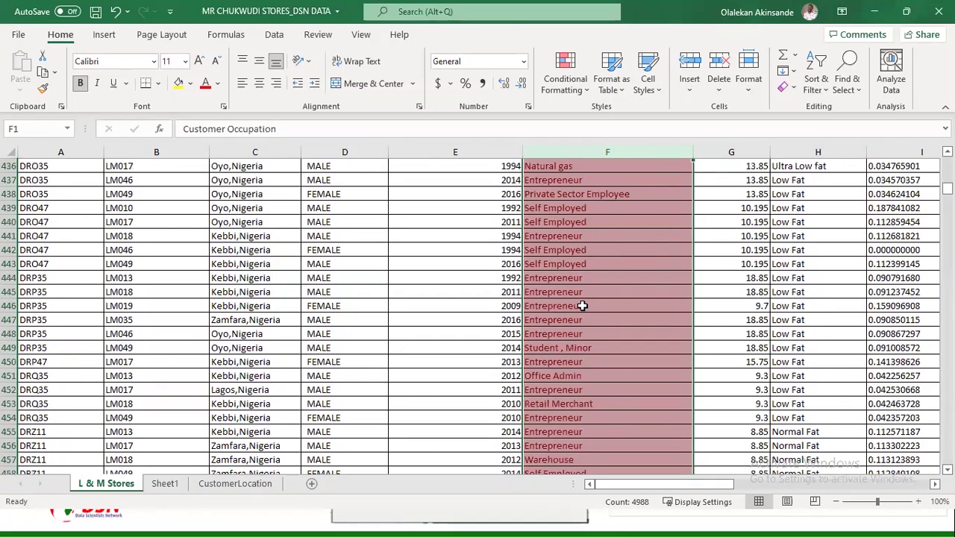
pyautogui.scroll(-11, 582, 305)
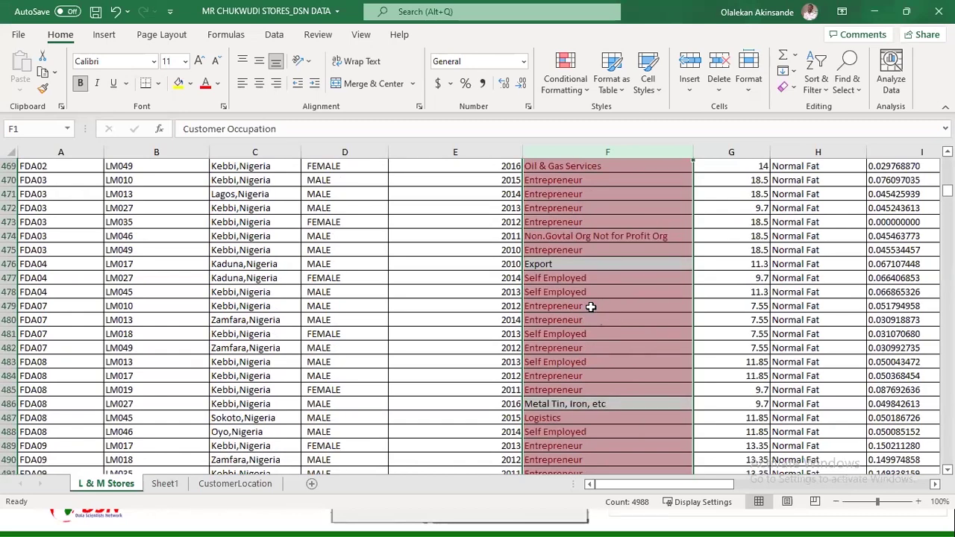
pyautogui.scroll(-19, 590, 306)
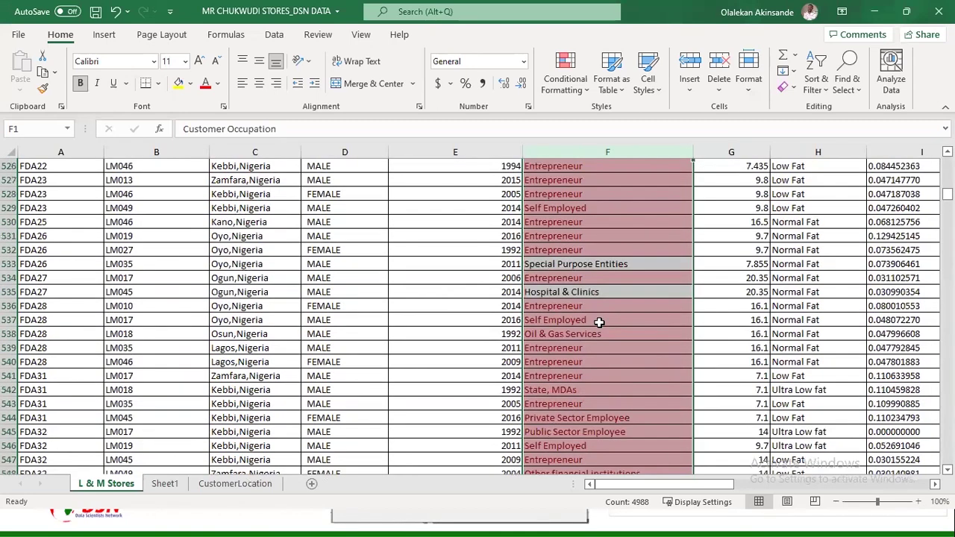
pyautogui.scroll(-20, 598, 321)
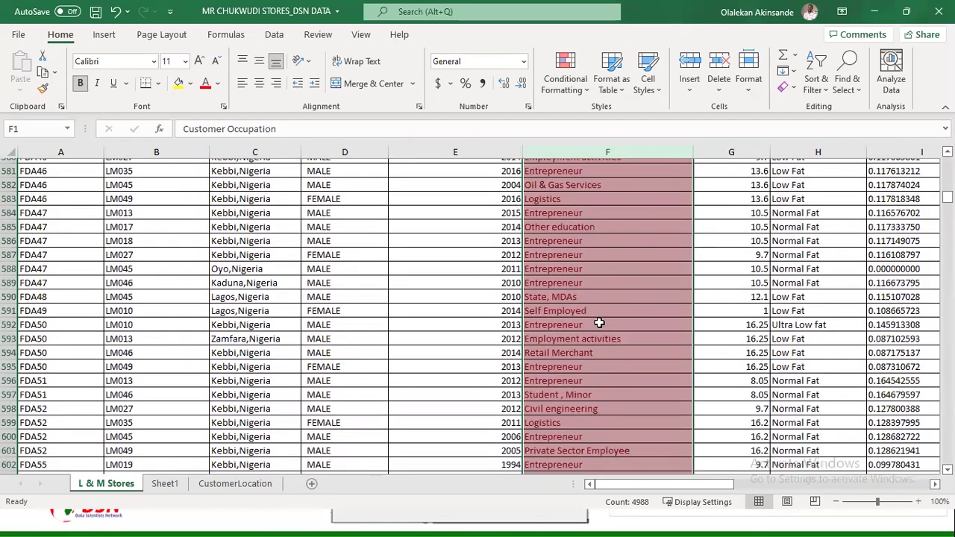
pyautogui.scroll(20, 598, 321)
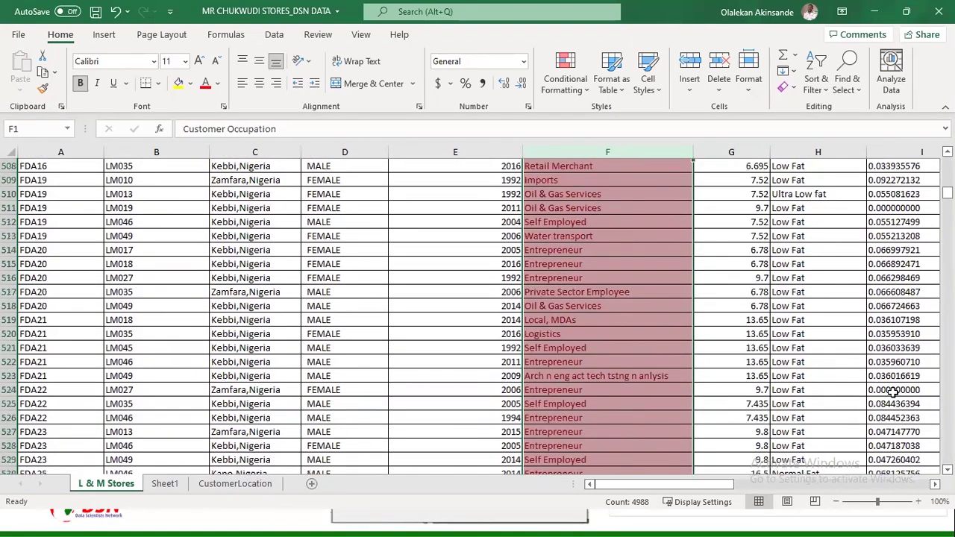
pyautogui.scroll(1, 496, 289)
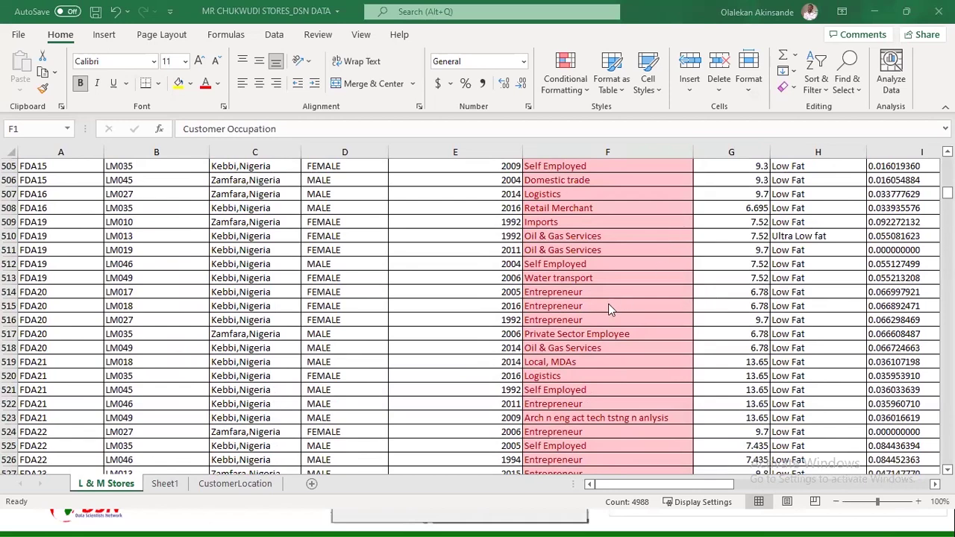
pyautogui.scroll(-14, 612, 306)
pyautogui.scroll(-20, 612, 315)
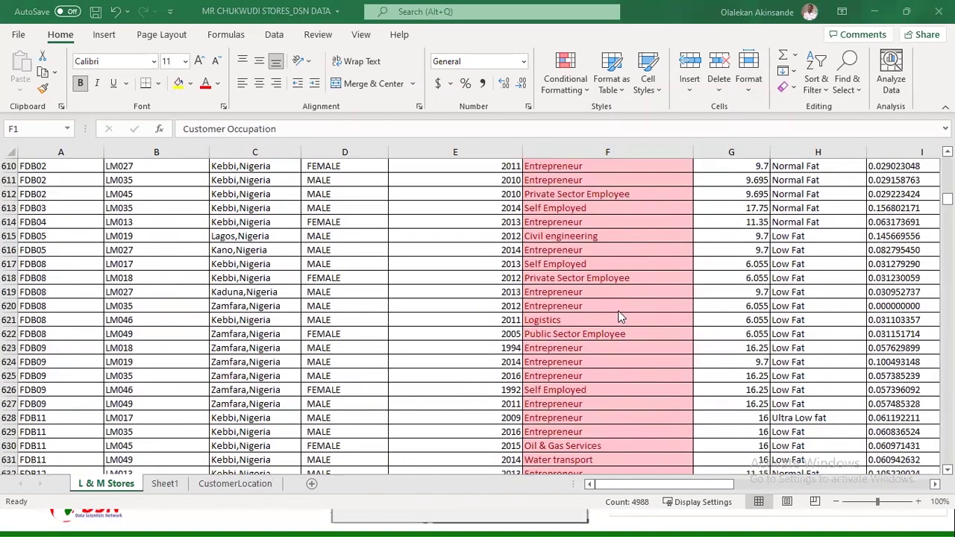
pyautogui.scroll(20, 615, 316)
pyautogui.scroll(20, 619, 315)
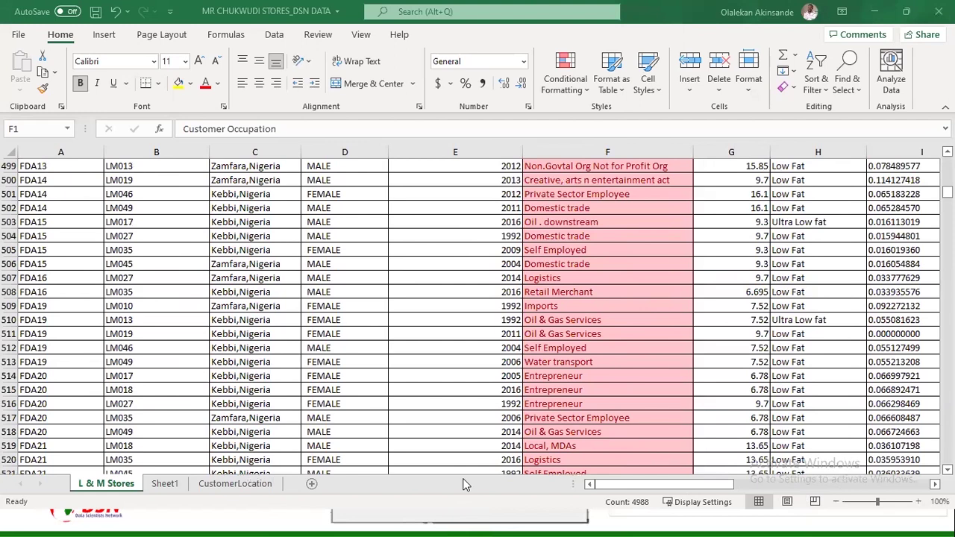
pyautogui.scroll(-3, 921, 219)
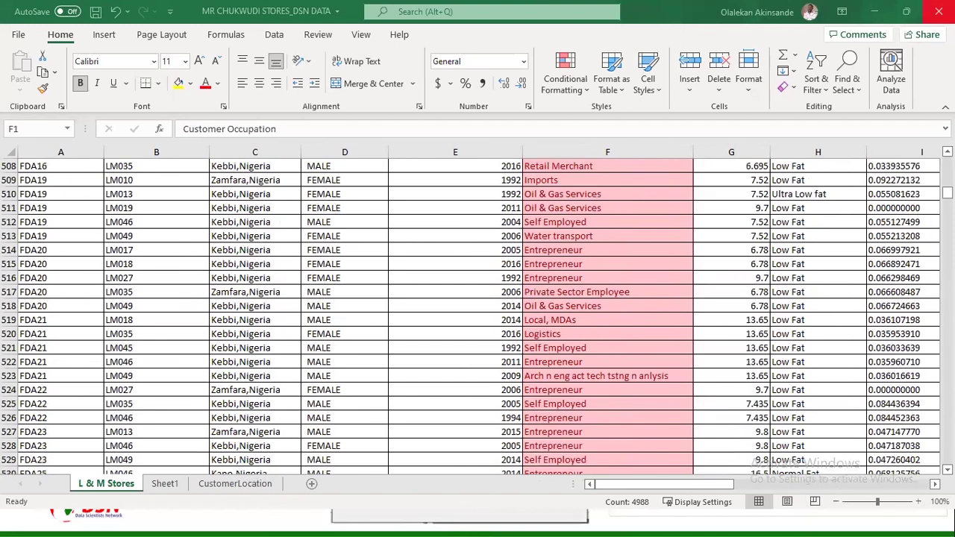
pyautogui.scroll(-3, 880, 451)
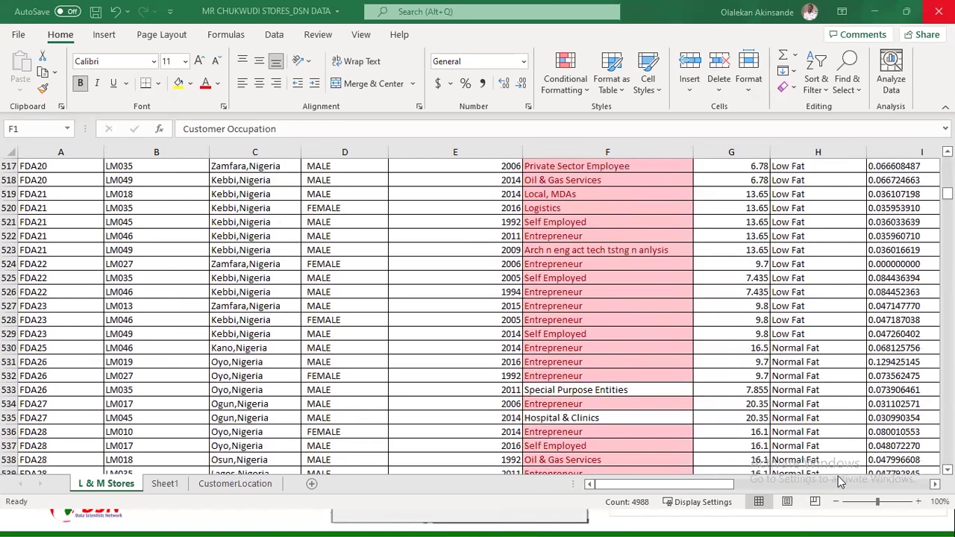
pyautogui.scroll(-8, 790, 313)
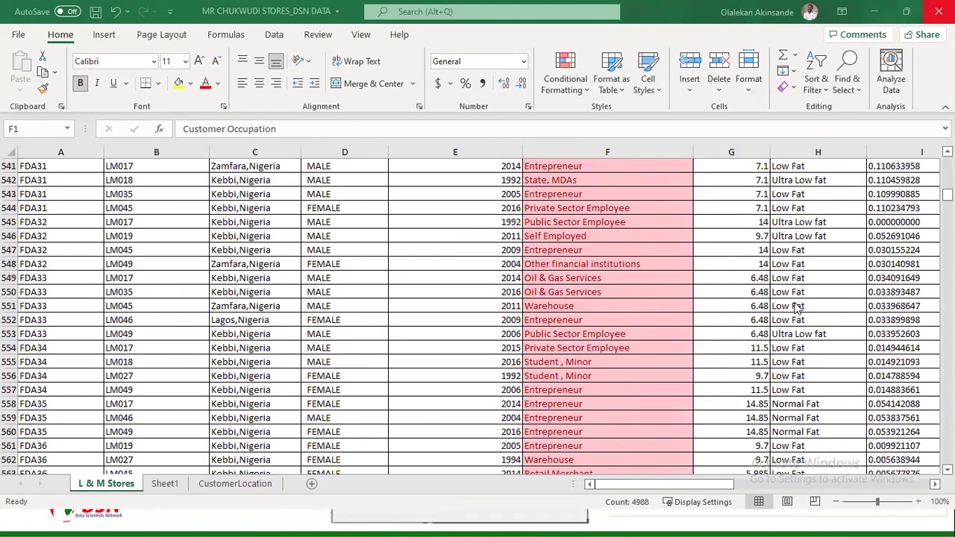
pyautogui.scroll(-8, 797, 308)
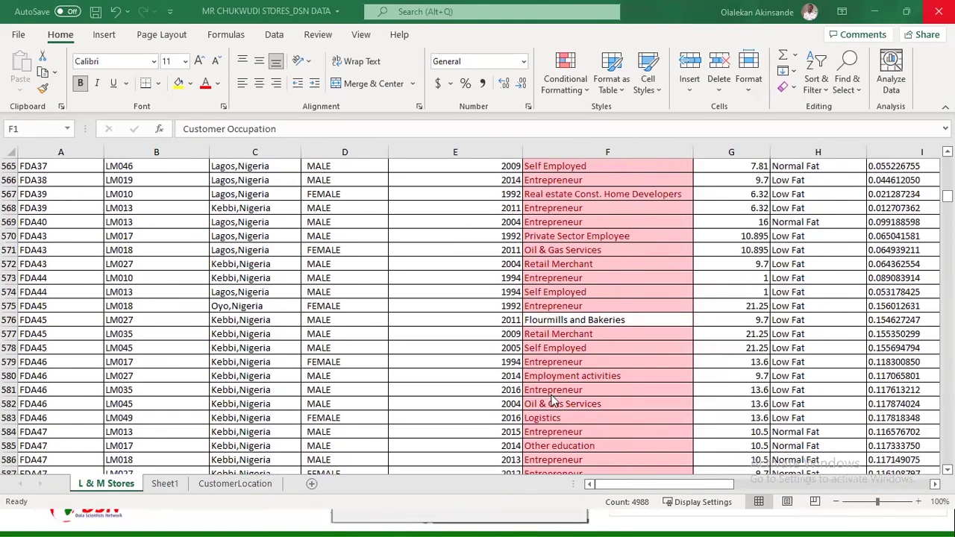
pyautogui.scroll(-7, 622, 257)
pyautogui.scroll(6, 622, 258)
pyautogui.scroll(19, 624, 262)
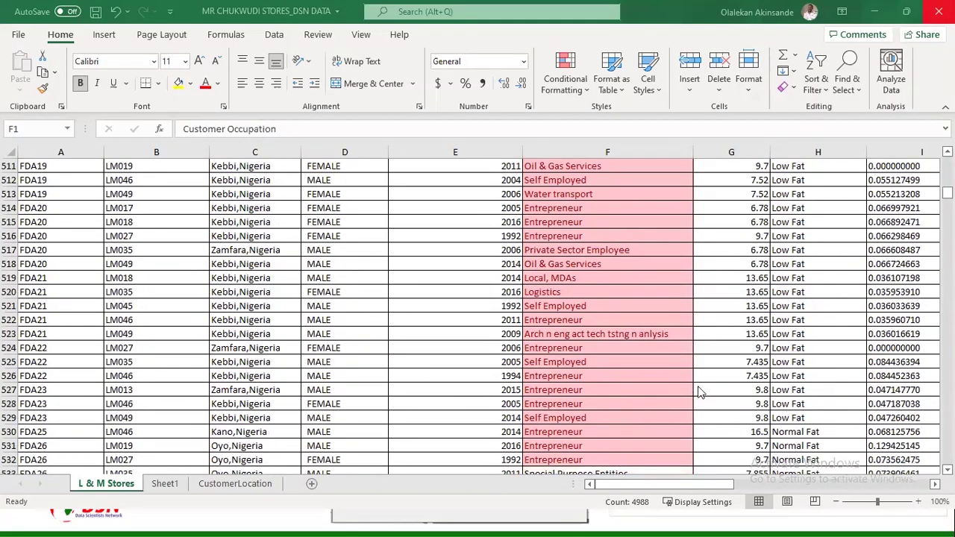